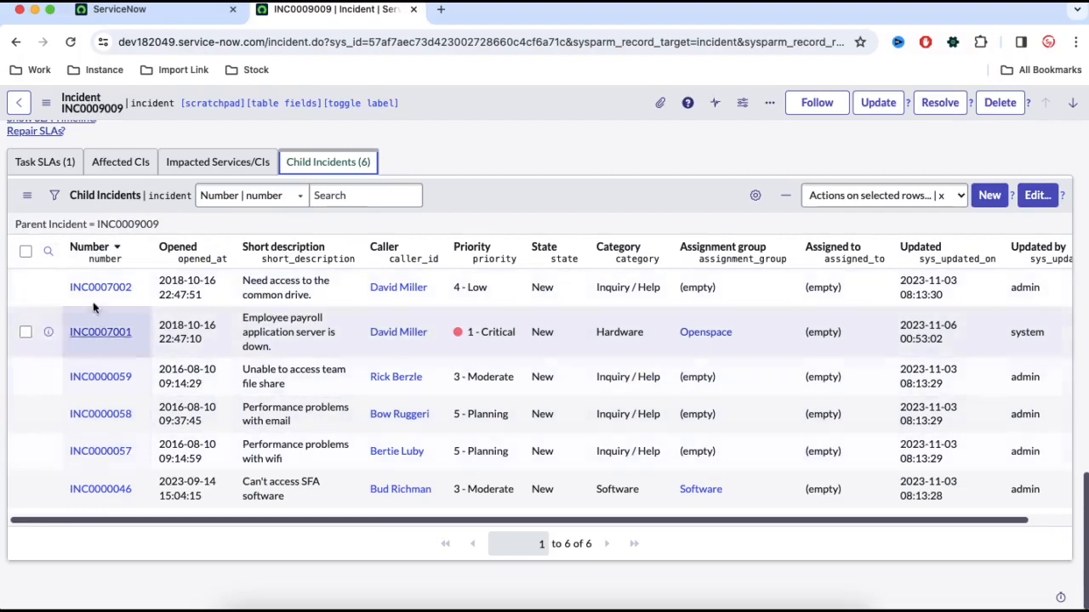
# Filter the application navigator for "business".
pyautogui.scroll(10, 481, 307)
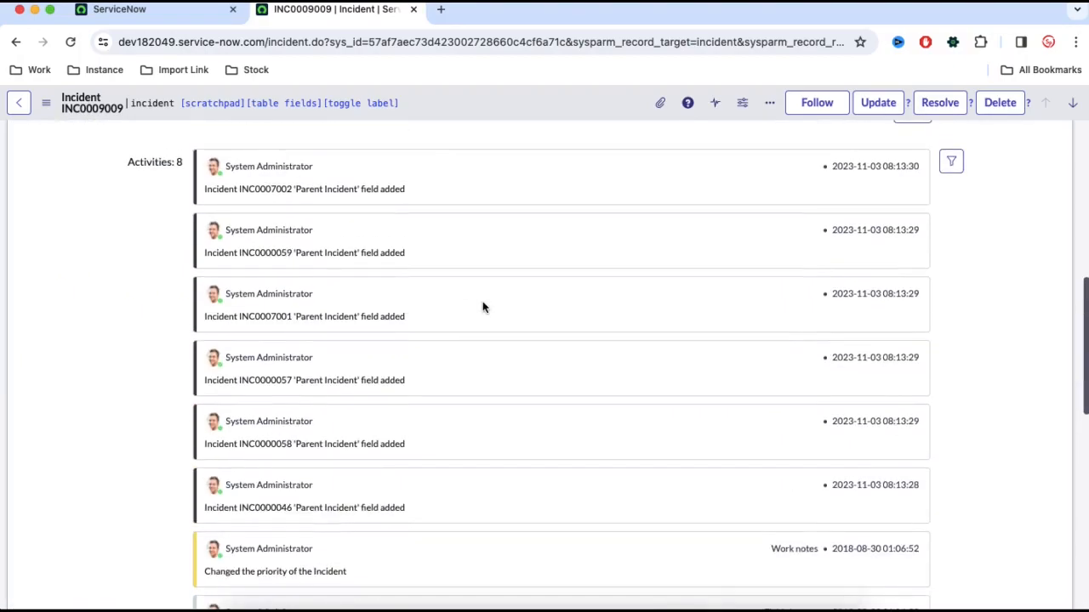
pyautogui.scroll(10, 481, 307)
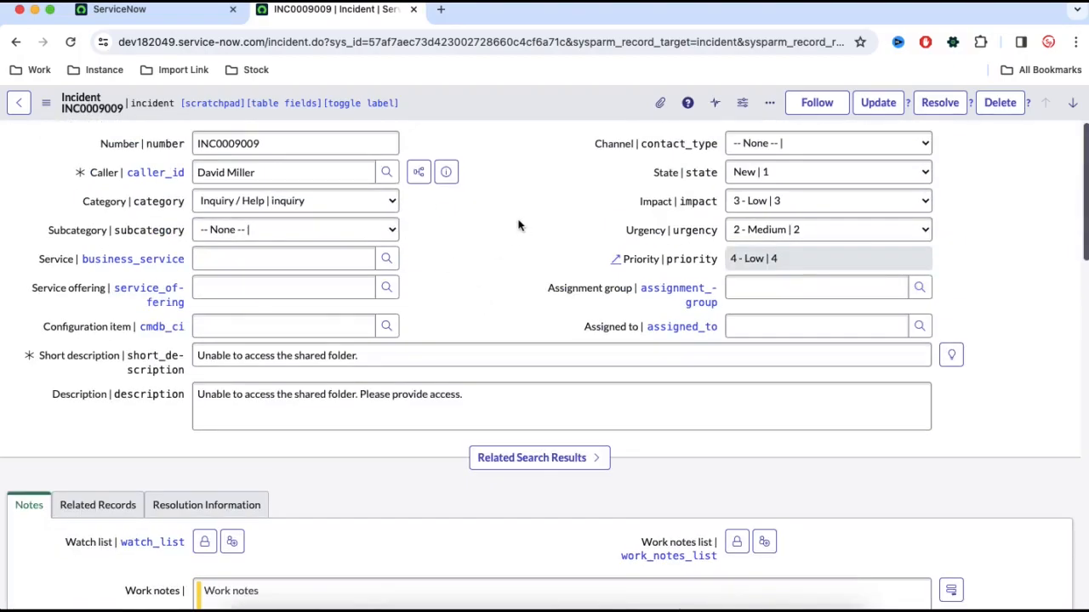
pyautogui.click(146, 10)
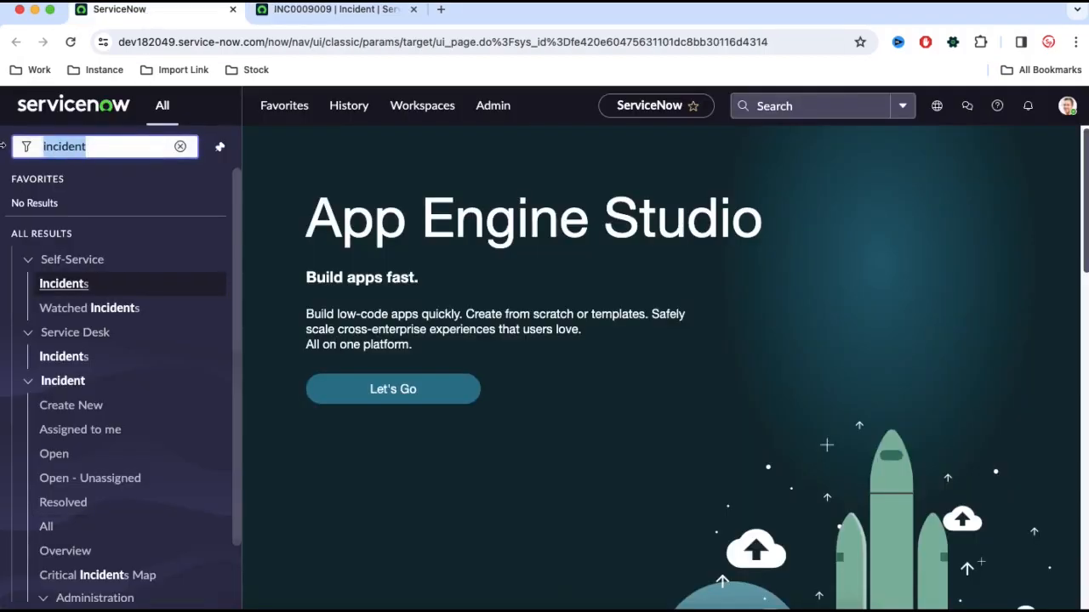
pyautogui.write('busniess')
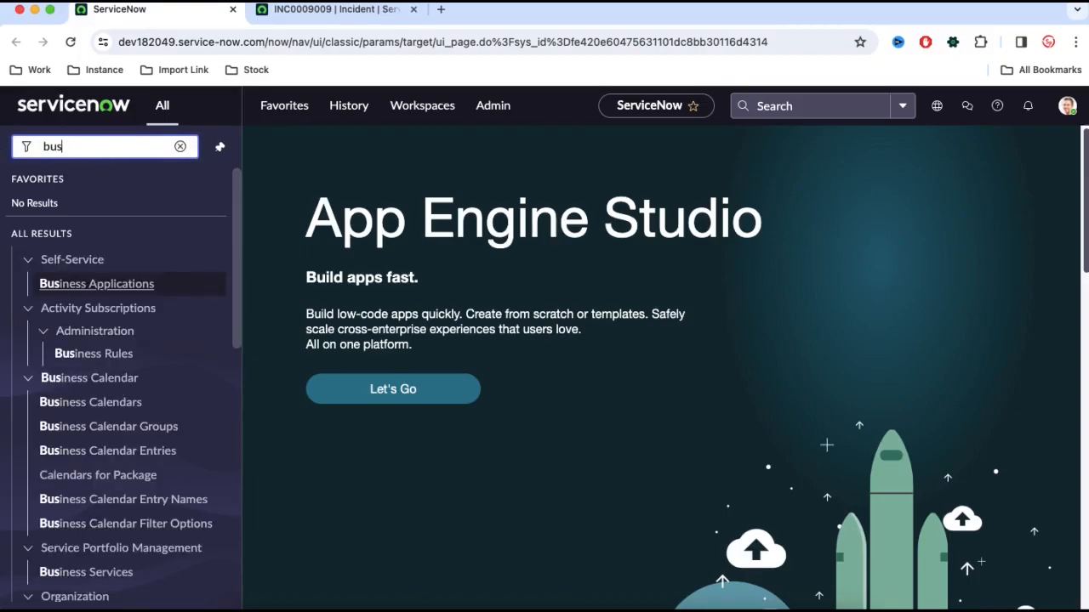
pyautogui.write('ss')
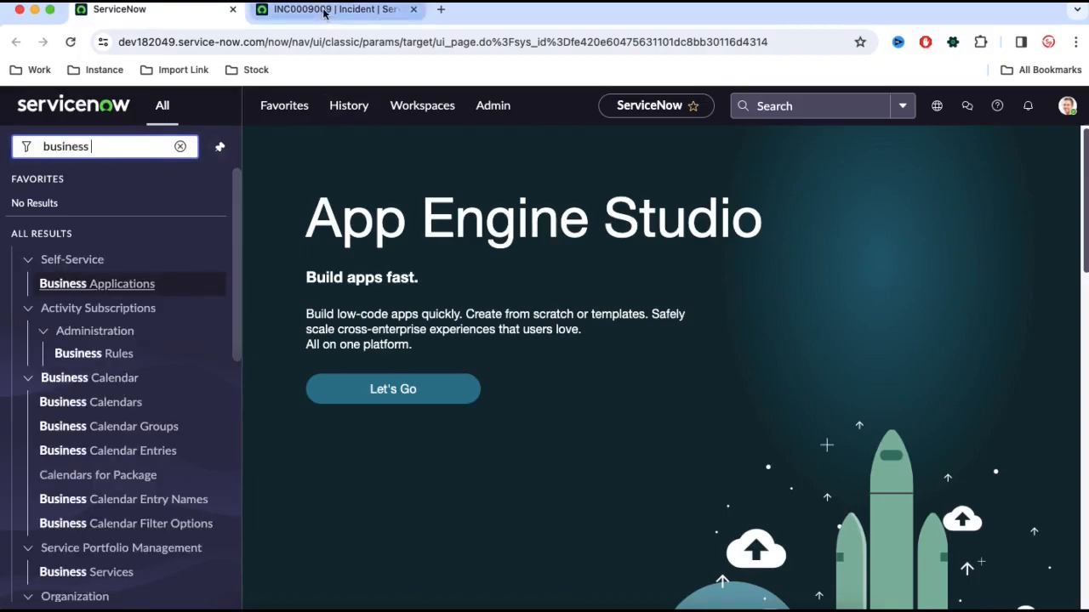
# Examine the State field and the child incidents list of incident INC0009009.
pyautogui.click(332, 9)
pyautogui.click(736, 174)
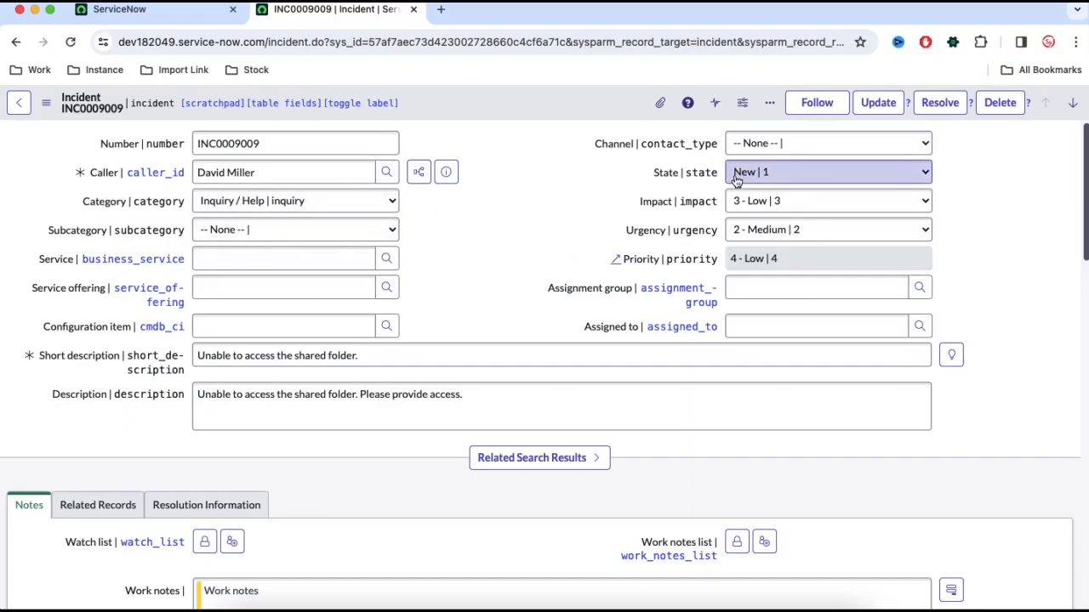
pyautogui.scroll(-10, 392, 222)
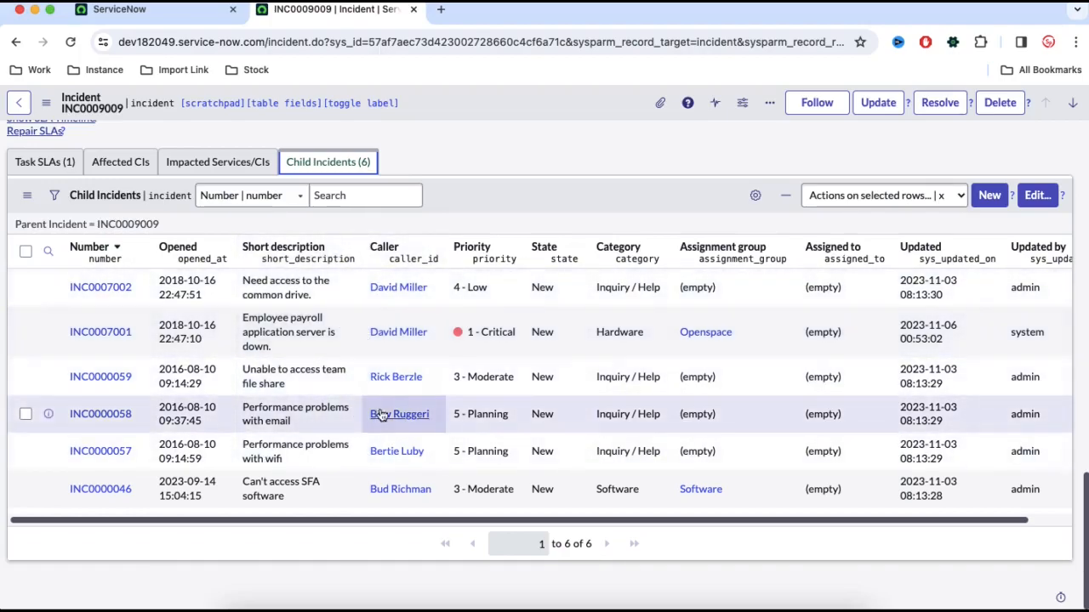
pyautogui.scroll(10, 427, 251)
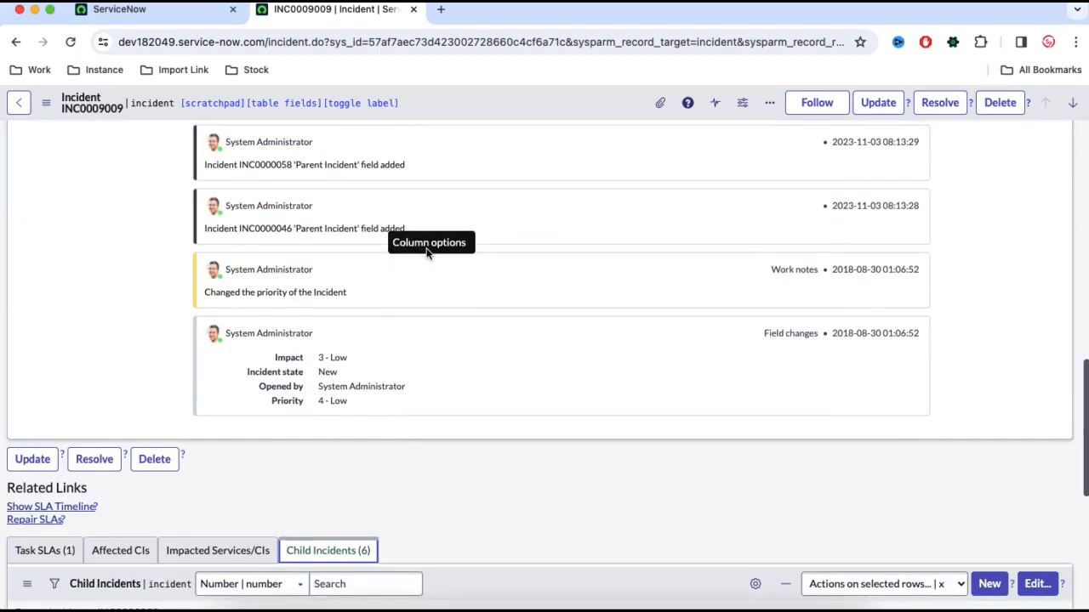
pyautogui.scroll(3, 427, 253)
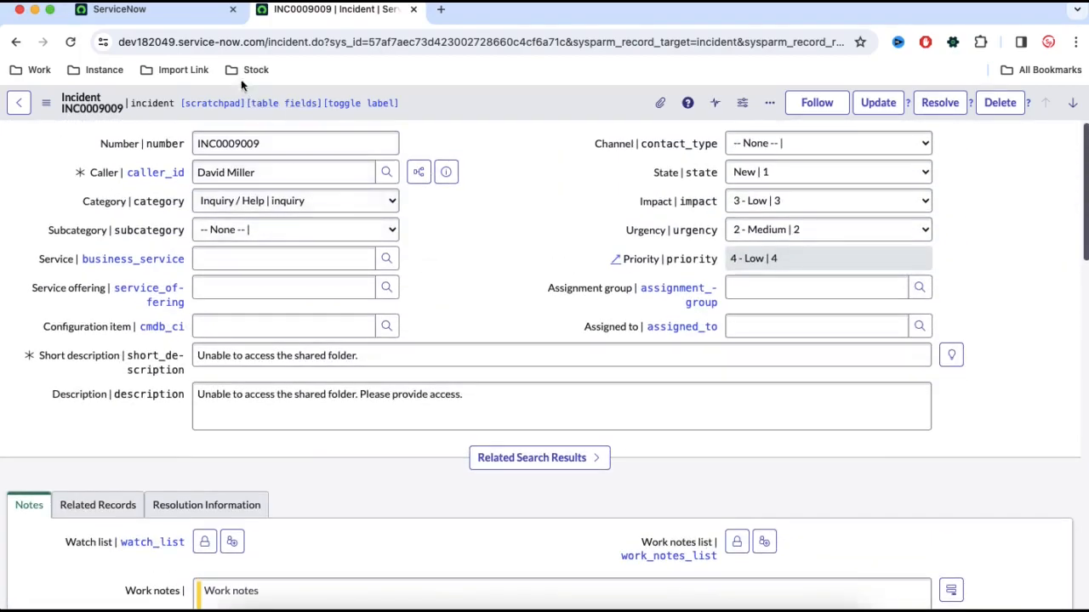
# Filter the application navigator for "flow de" and open Flow Designer.
pyautogui.click(184, 26)
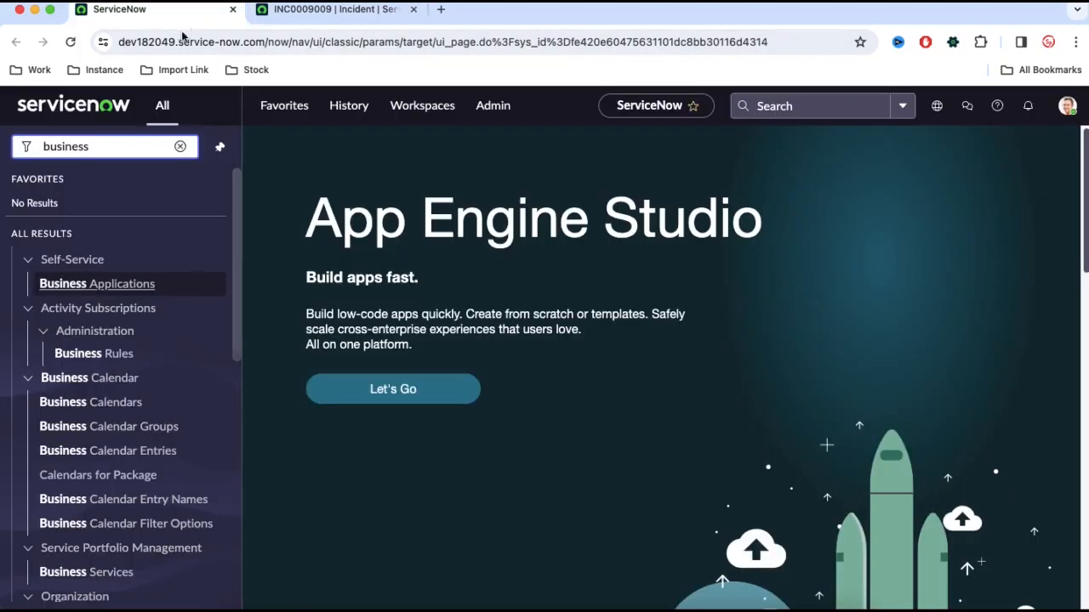
pyautogui.hotkey('ctrl', 'a')
pyautogui.write('flow de')
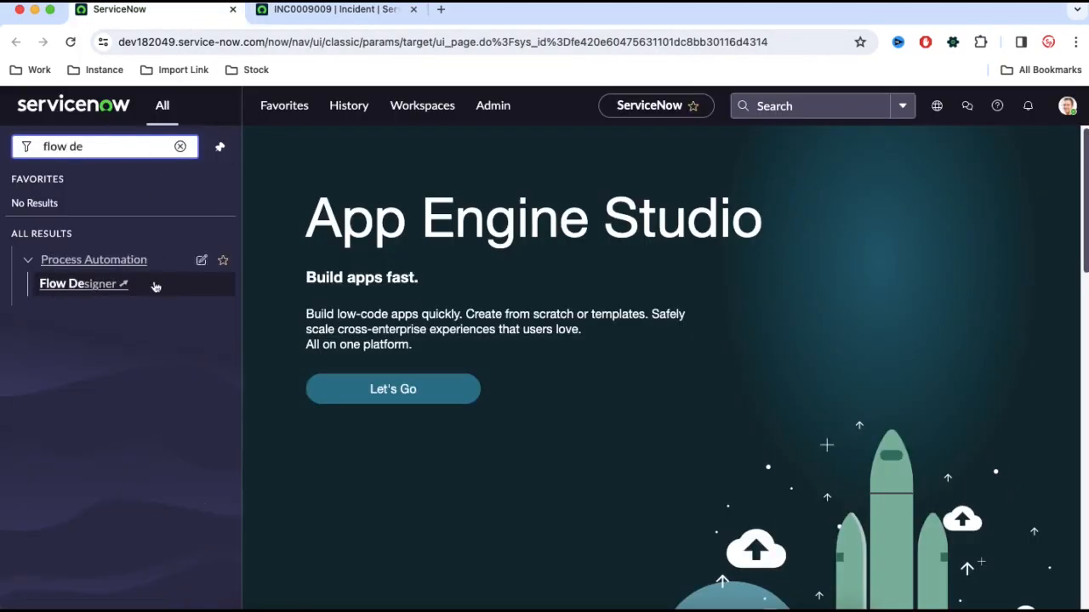
pyautogui.click(110, 286)
# Check which State options incident INC0009009 offers without choosing one.
pyautogui.hotkey('ctrl', 'Tab')
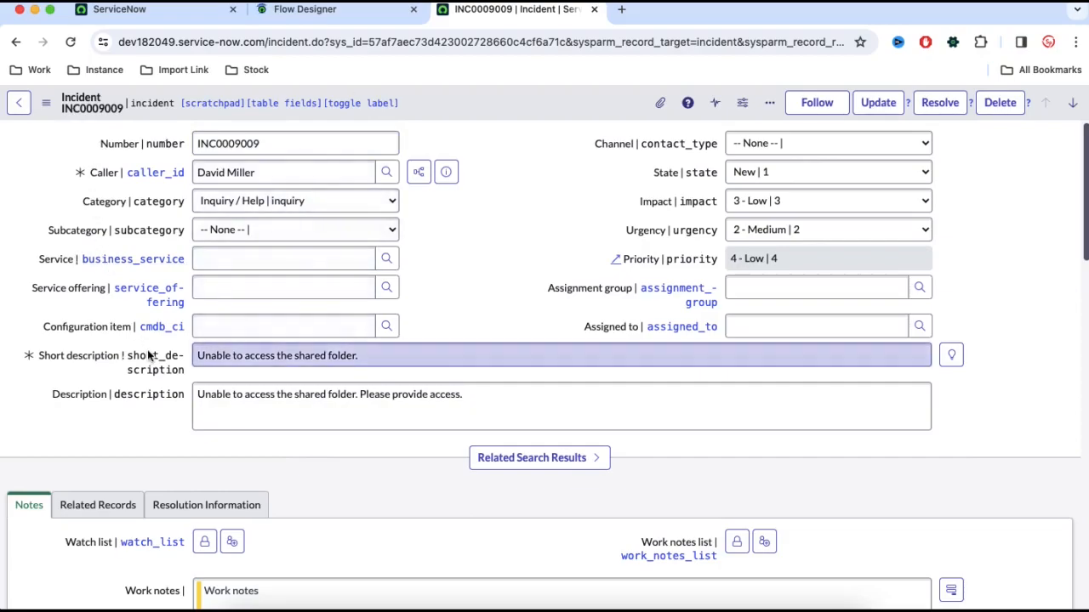
pyautogui.click(772, 172)
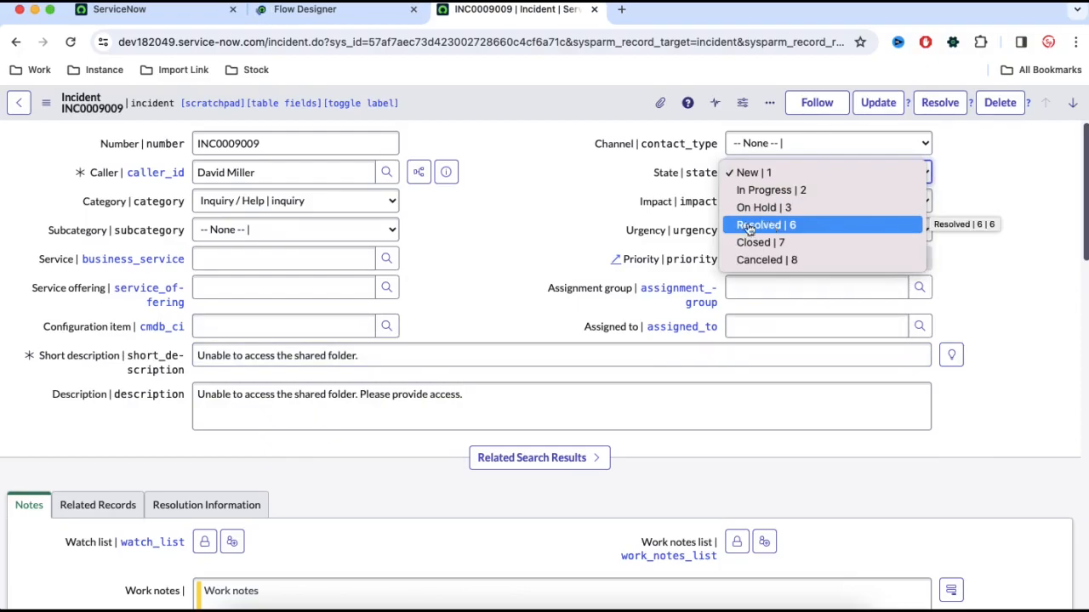
pyautogui.click(593, 219)
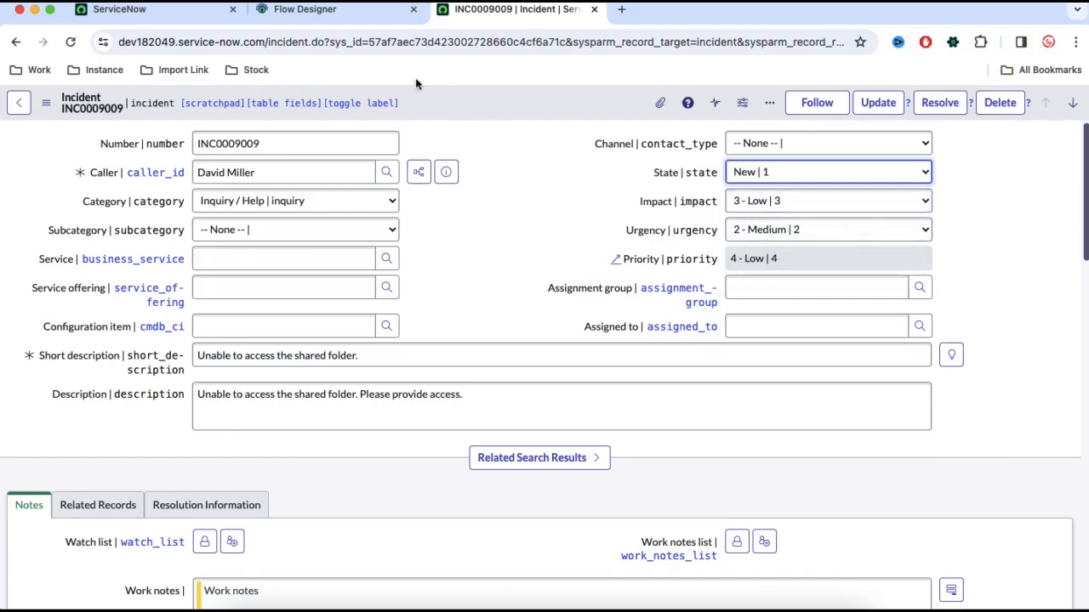
# Start a new flow in Flow Designer and name it "Resolve Child Incident".
pyautogui.click(340, 17)
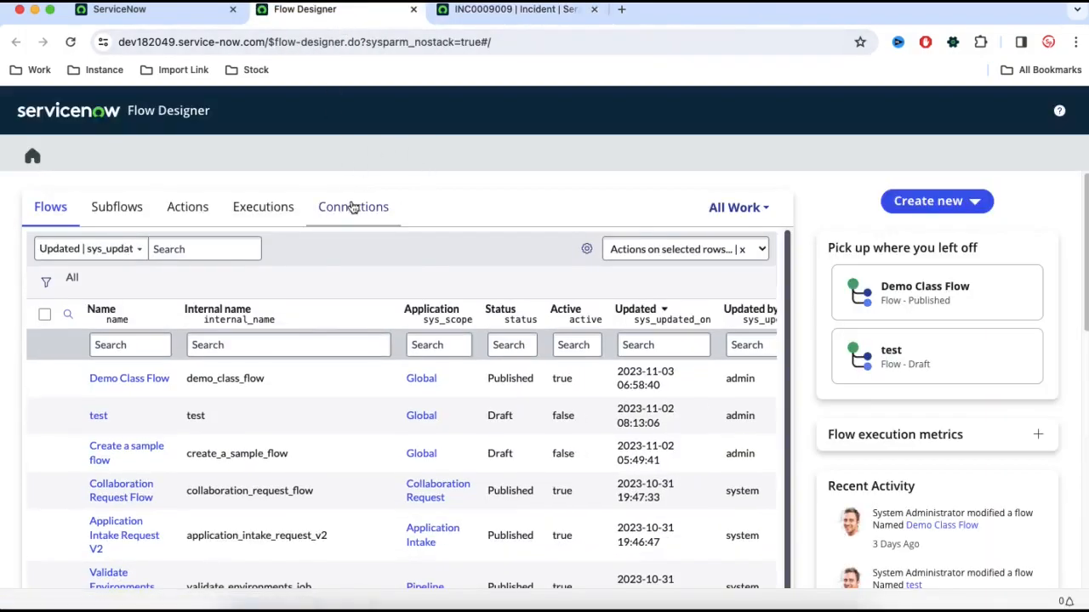
pyautogui.click(957, 214)
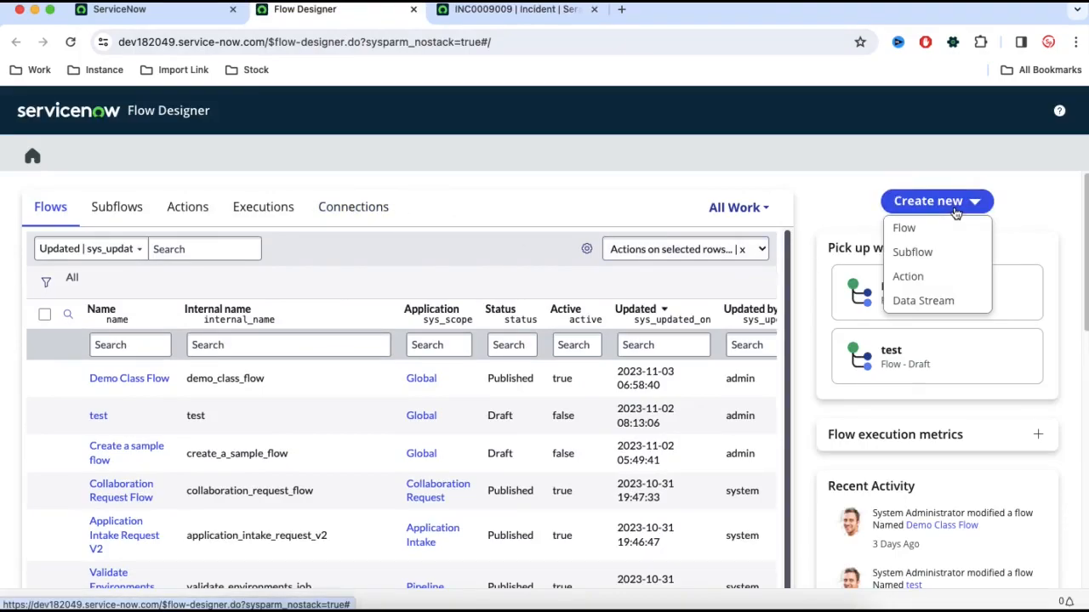
pyautogui.click(907, 228)
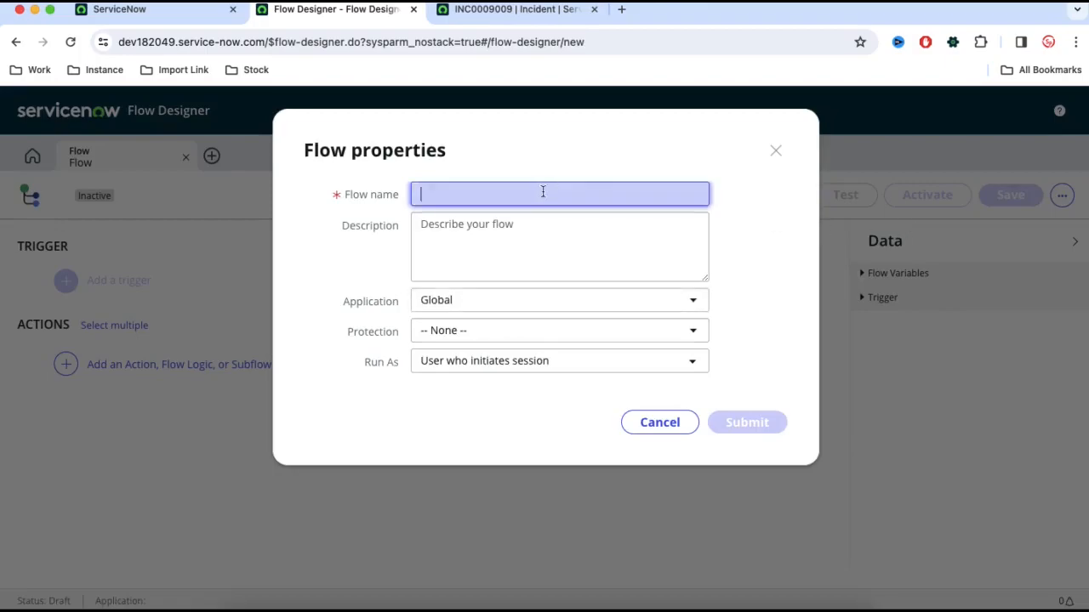
pyautogui.write('C')
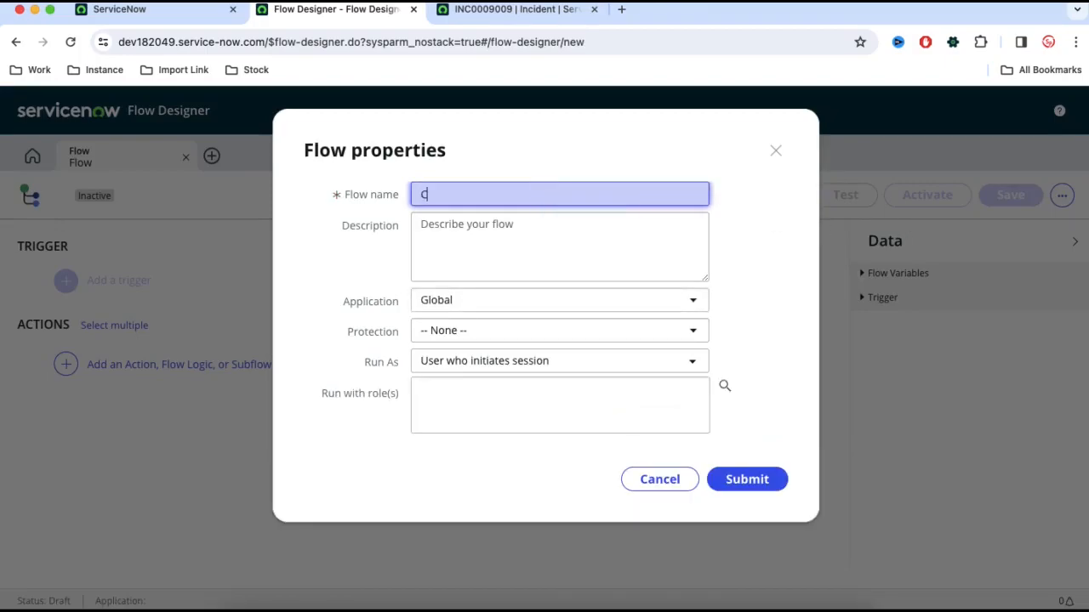
pyautogui.write('l')
pyautogui.press('BackSpace')
pyautogui.press('BackSpace')
pyautogui.write('Resolve Child Incident')
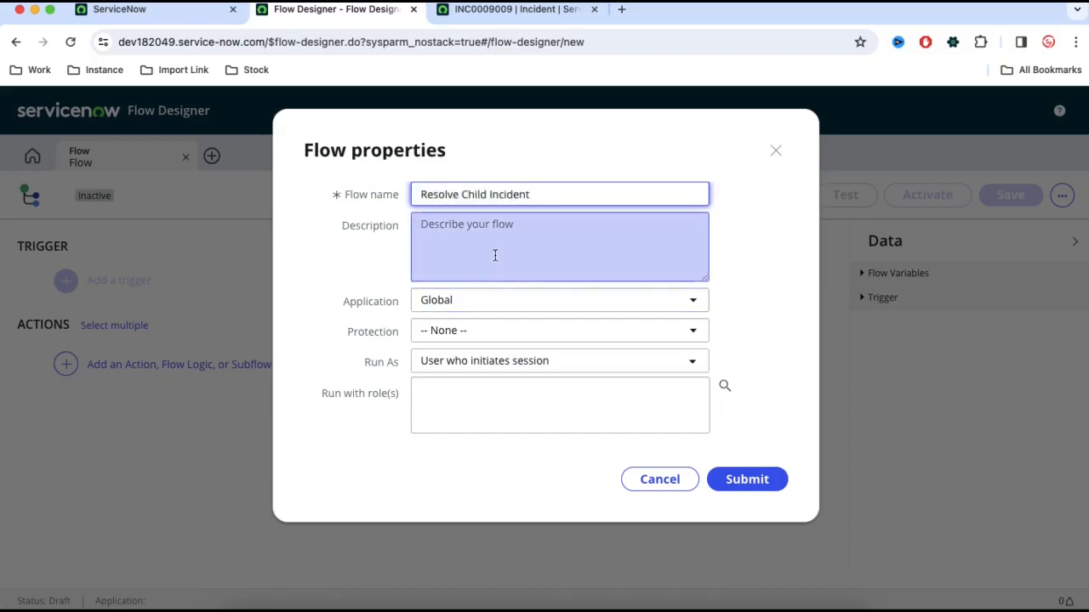
# Keep Run As on "User who initiates session", submit the flow properties and skip the introductory tour.
pyautogui.click(484, 363)
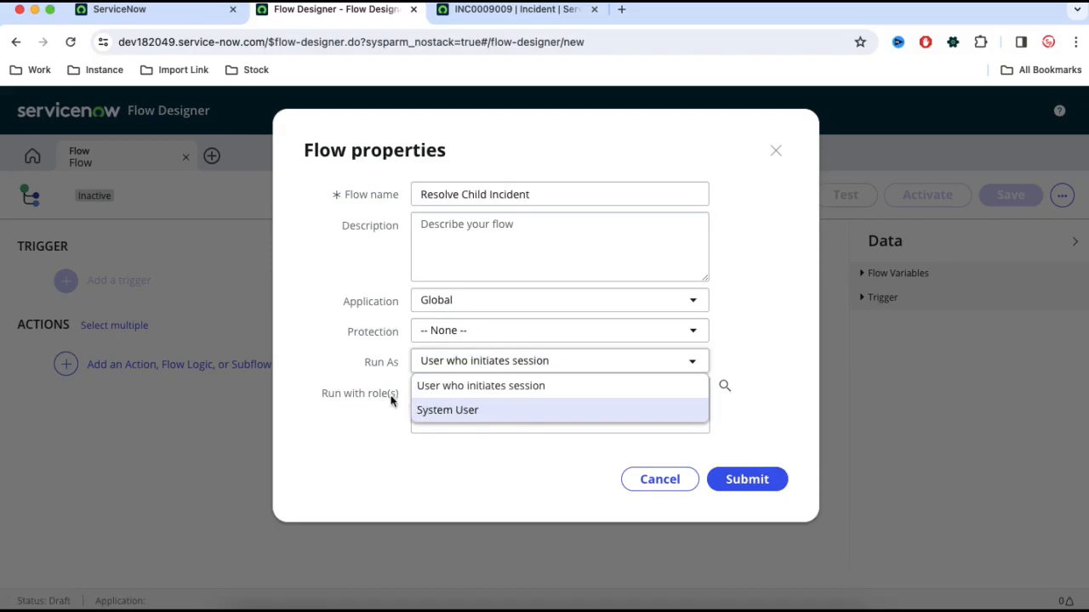
pyautogui.click(358, 384)
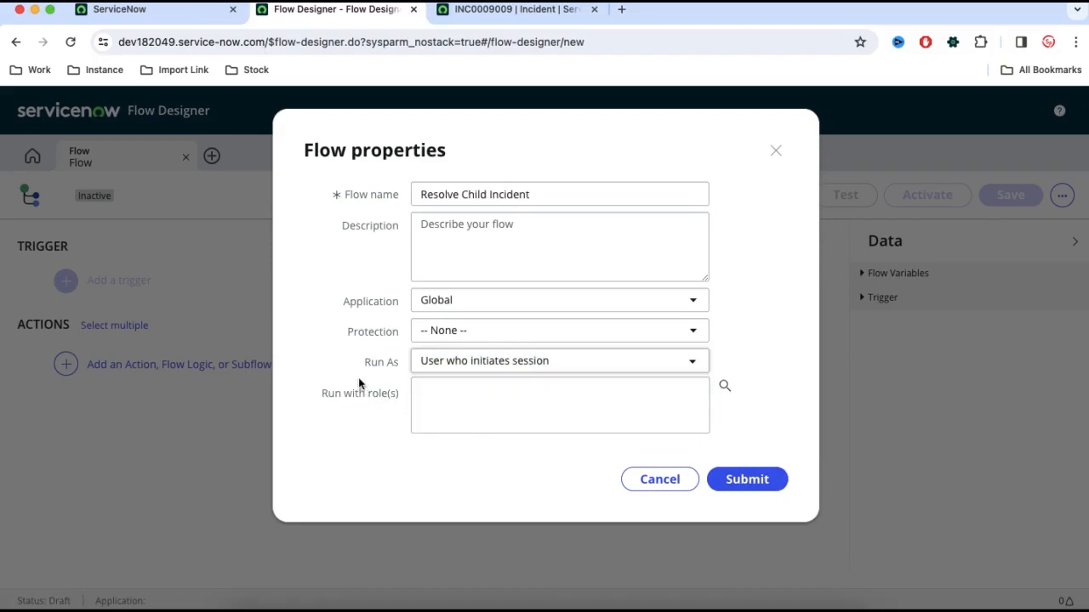
pyautogui.click(771, 484)
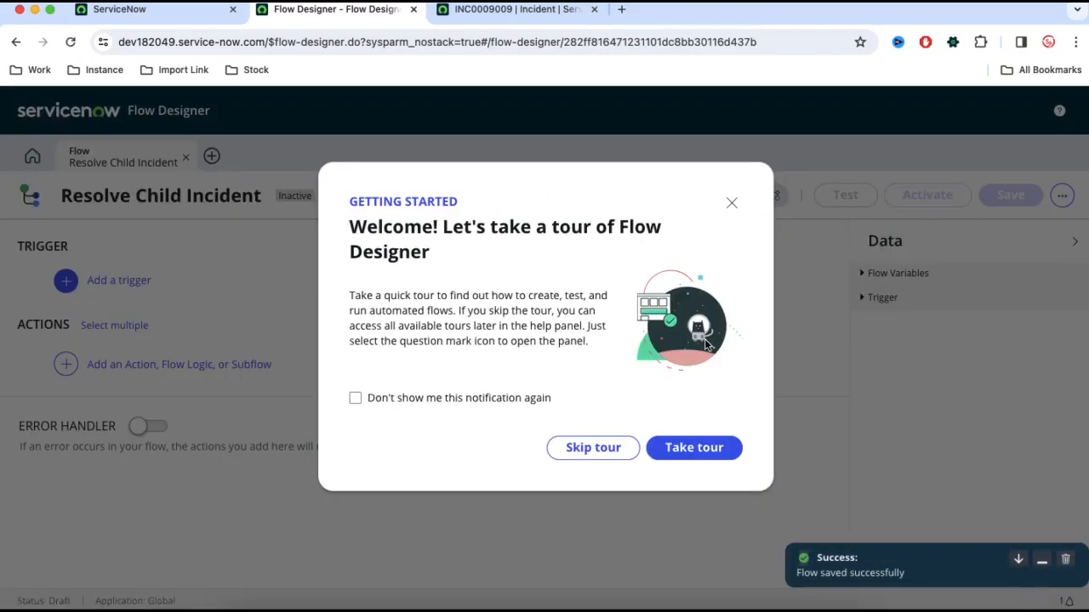
pyautogui.click(627, 449)
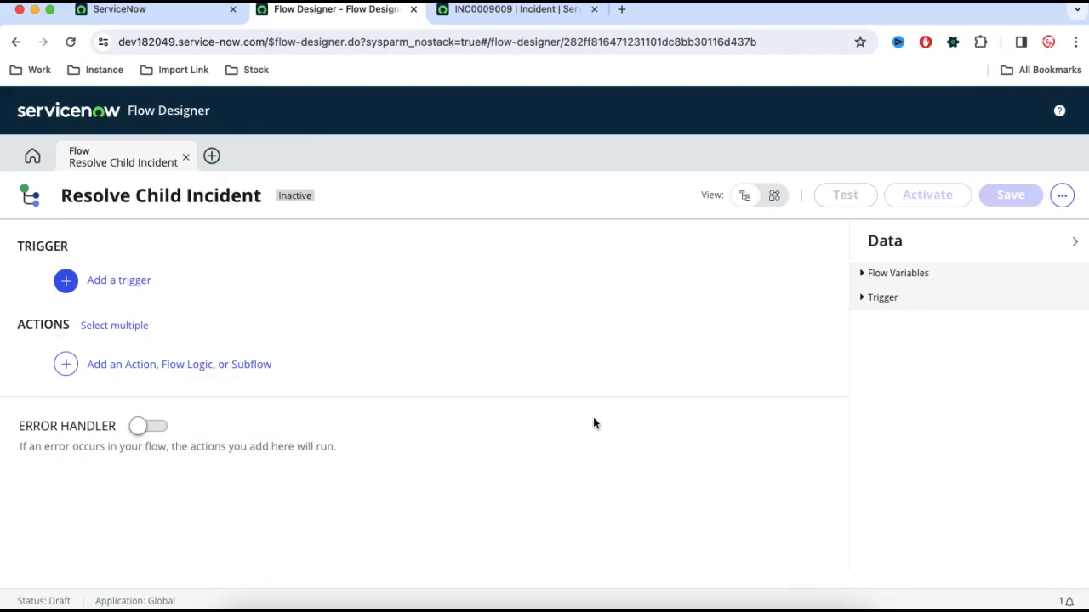
# Add a record Updated trigger on the Incident [incident] table and add a filter row to its condition.
pyautogui.click(136, 287)
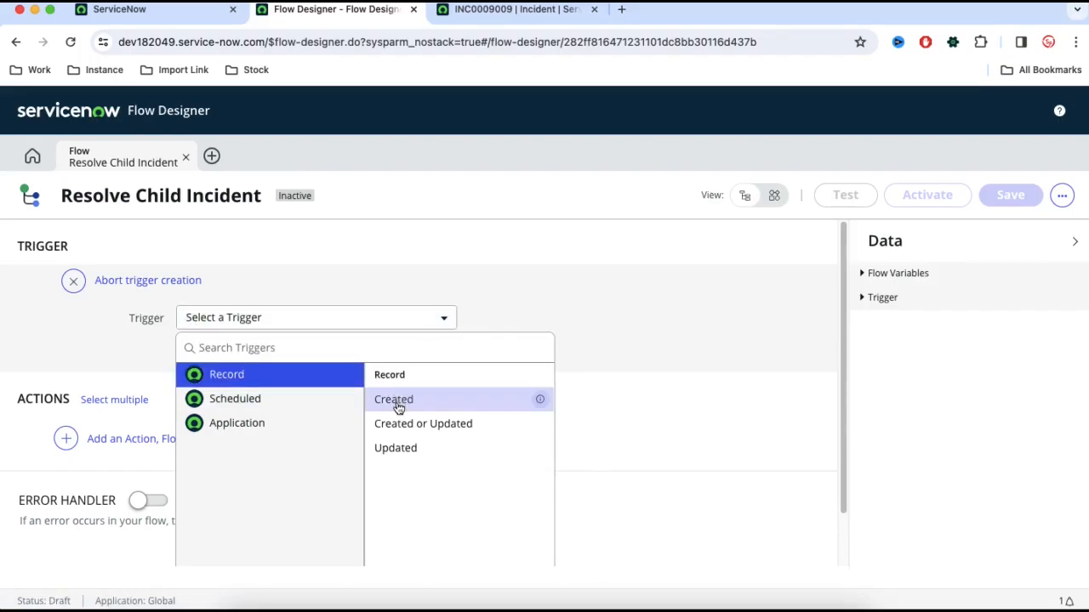
pyautogui.click(426, 455)
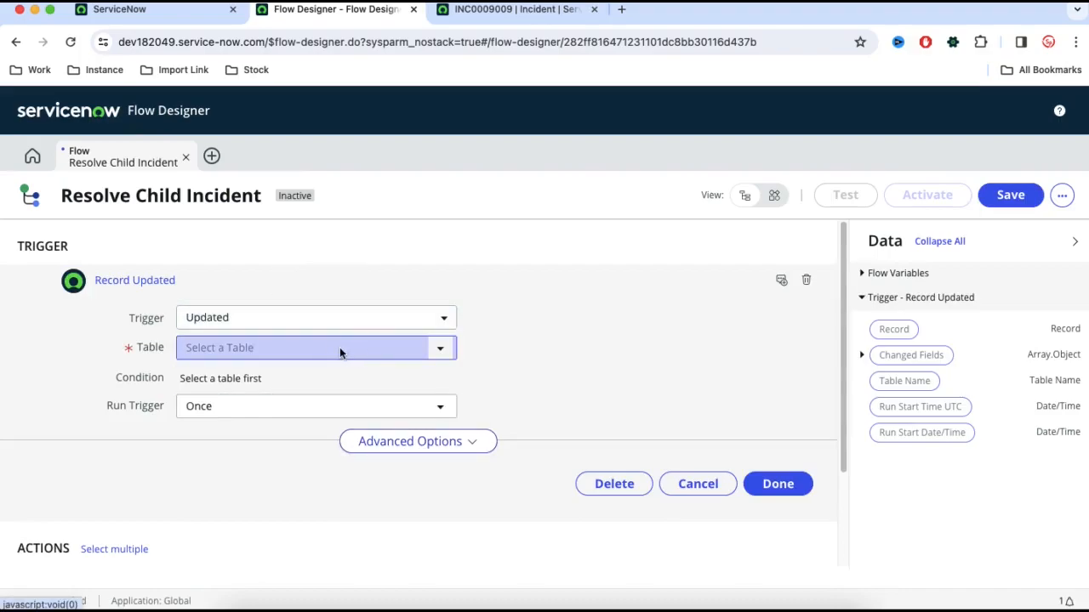
pyautogui.click(441, 349)
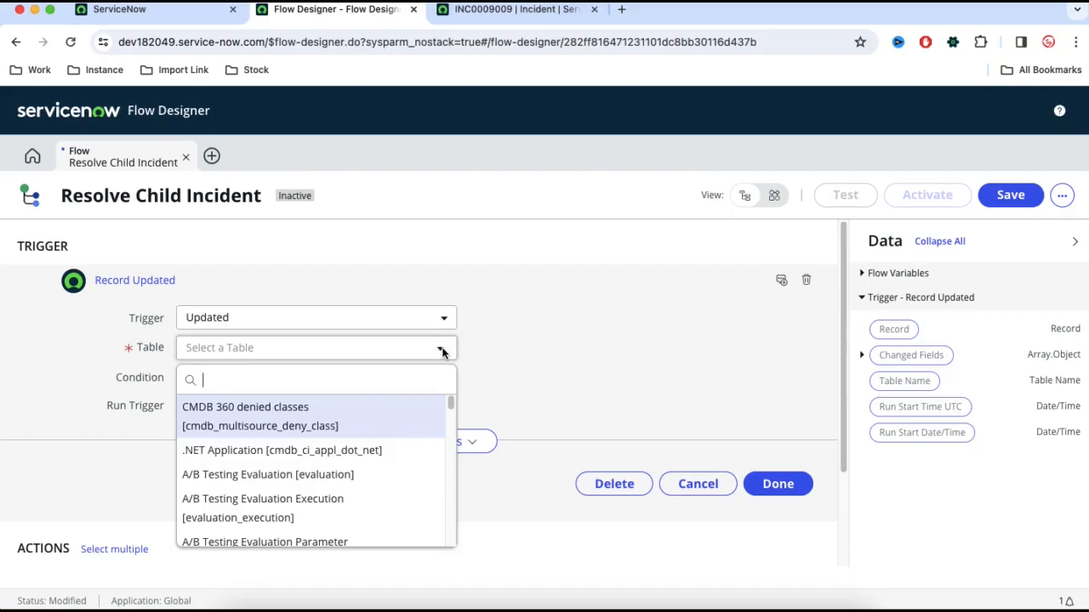
pyautogui.write('incid')
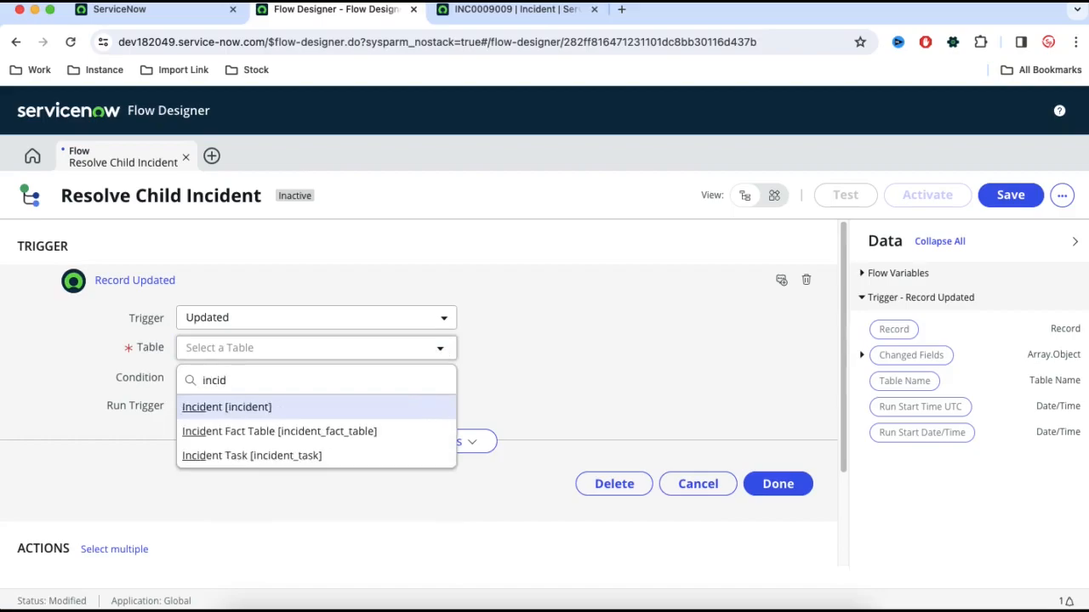
pyautogui.click(355, 413)
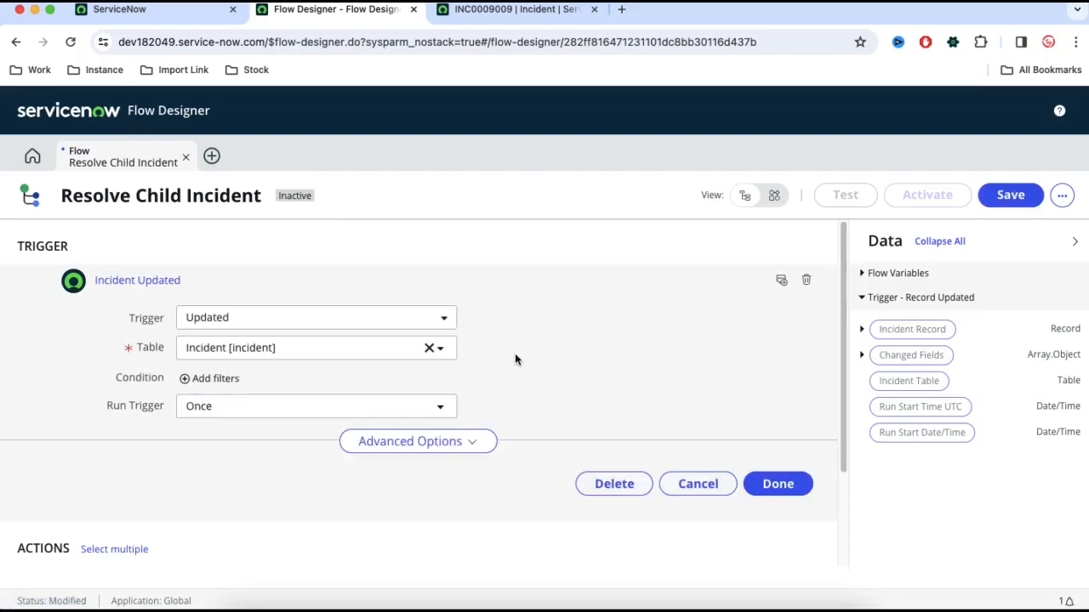
pyautogui.click(212, 379)
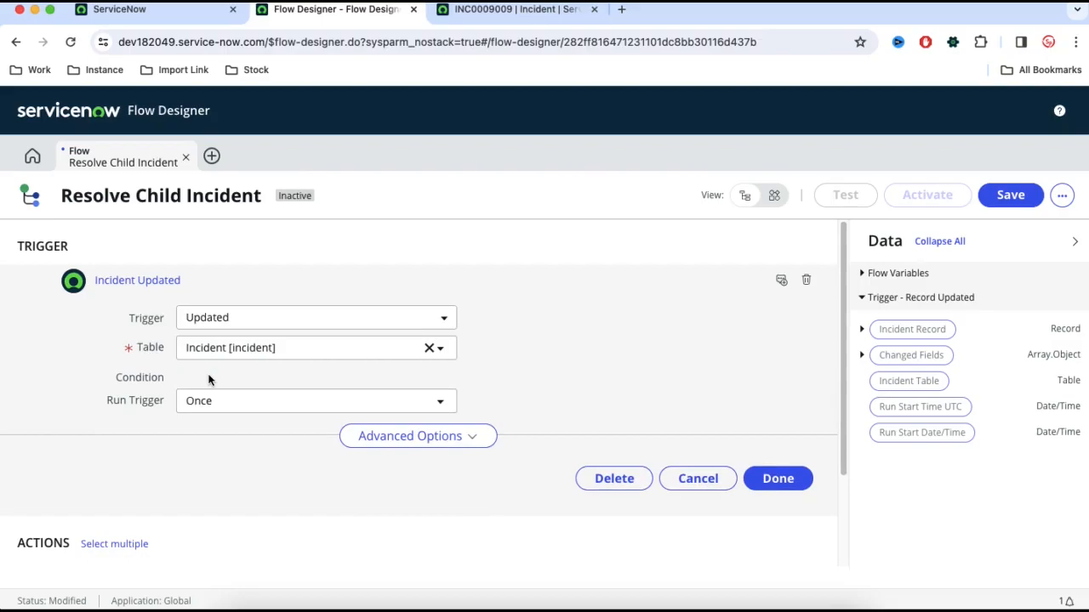
# Look up the State options on incident INC0009009 again and return to the flow.
pyautogui.click(514, 9)
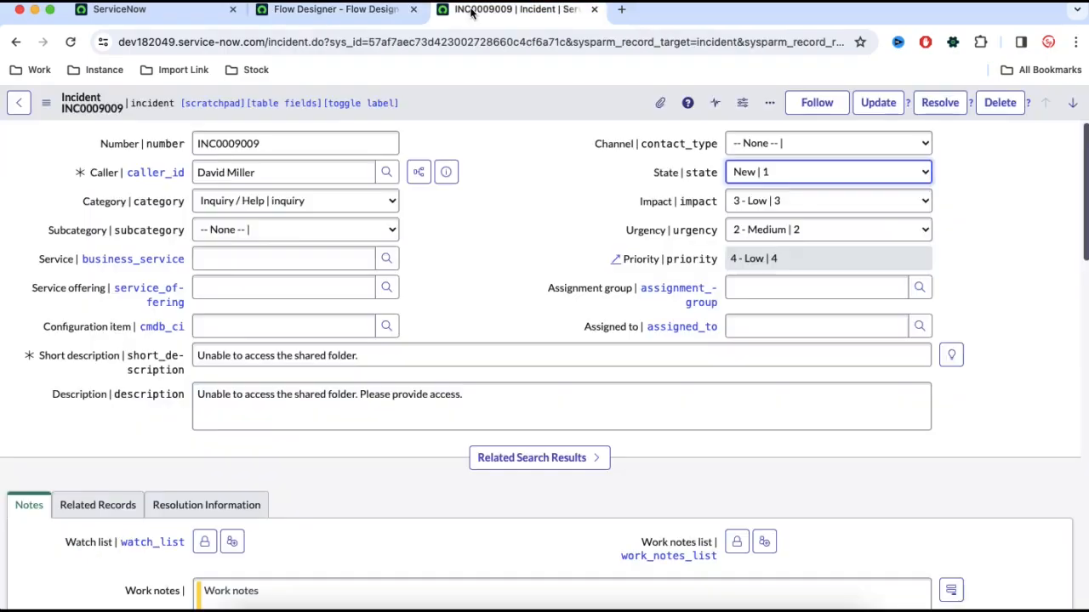
pyautogui.click(751, 177)
pyautogui.click(749, 228)
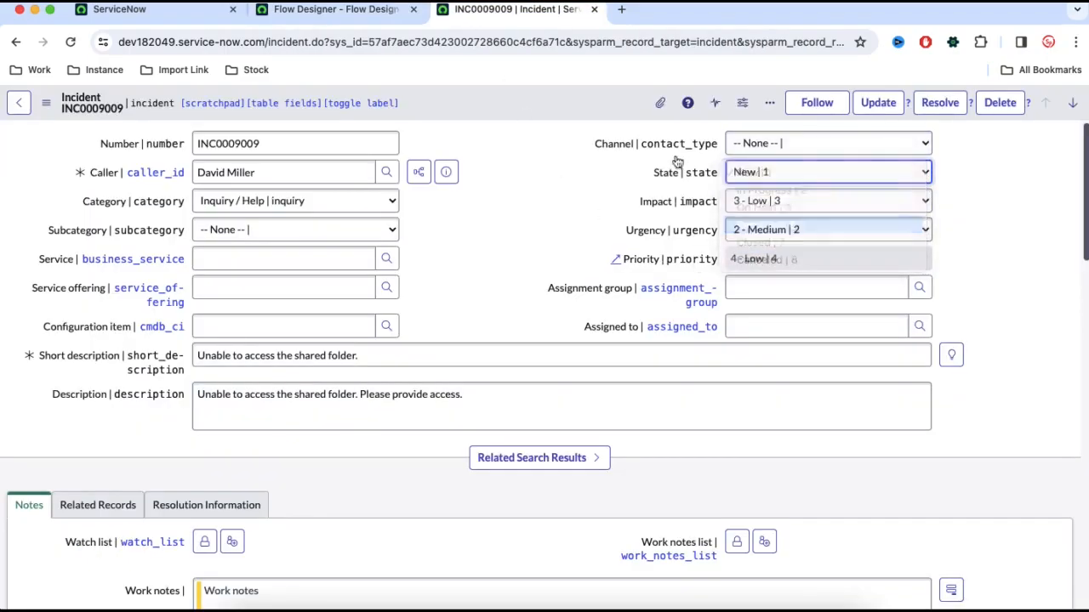
pyautogui.click(349, 14)
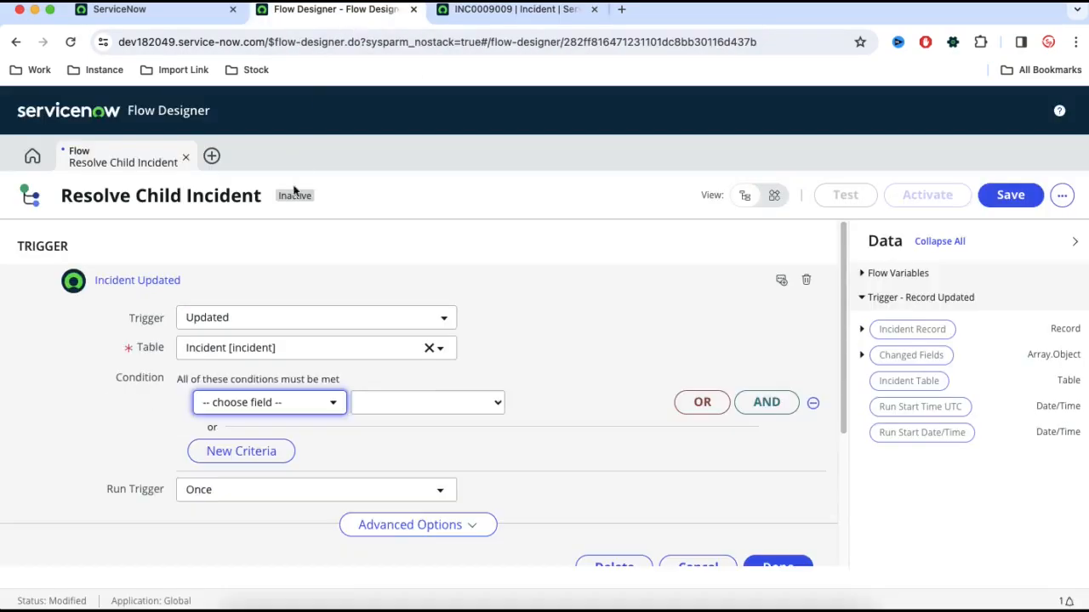
# Set the trigger condition to State changes to Resolved.
pyautogui.click(292, 412)
pyautogui.write('stat')
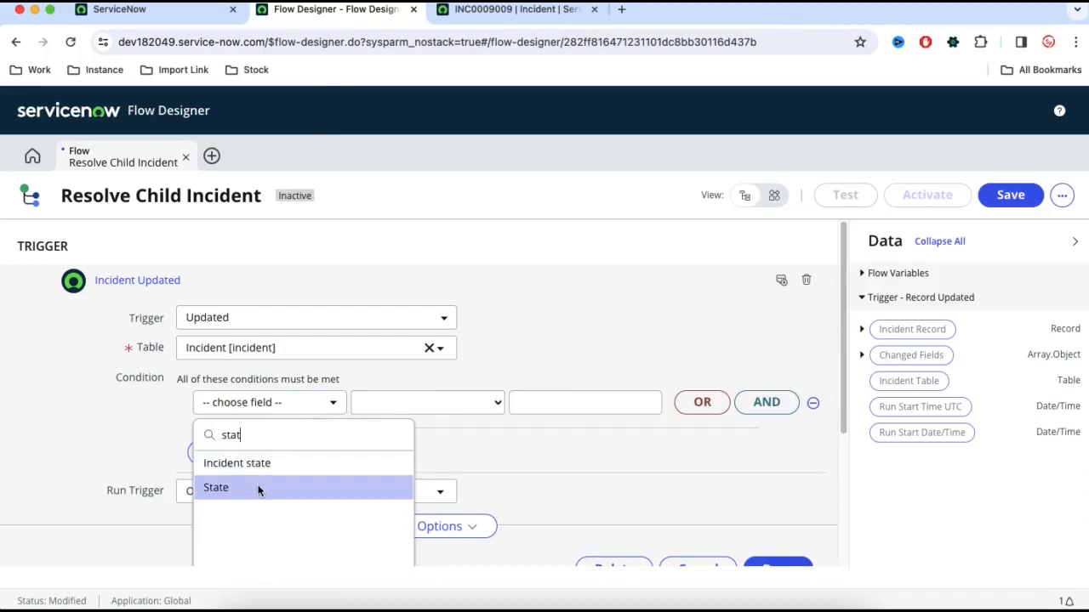
pyautogui.click(259, 489)
pyautogui.click(481, 410)
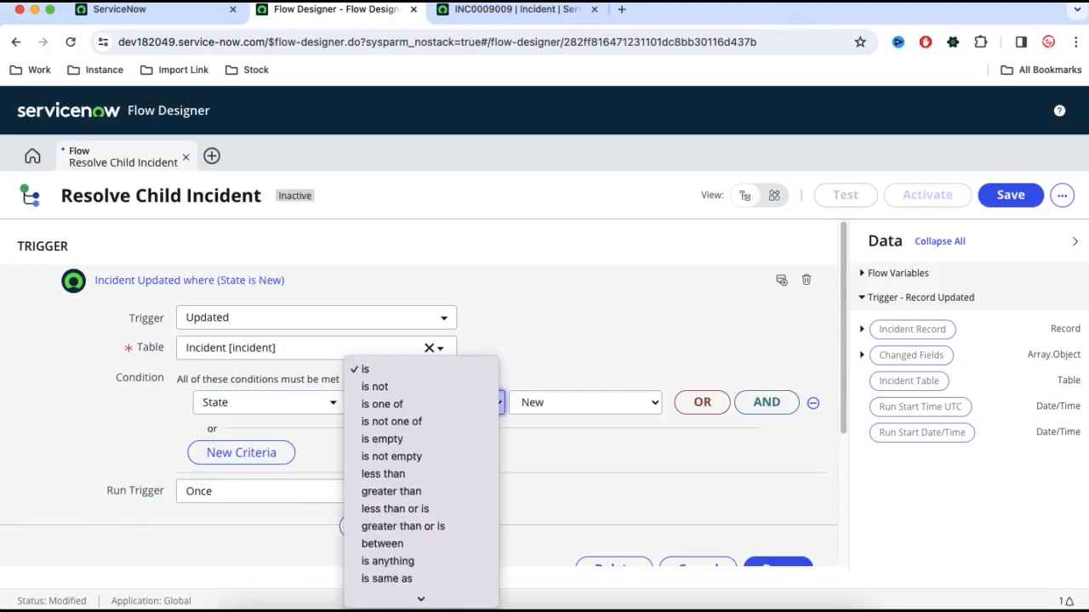
pyautogui.scroll(-2, 417, 439)
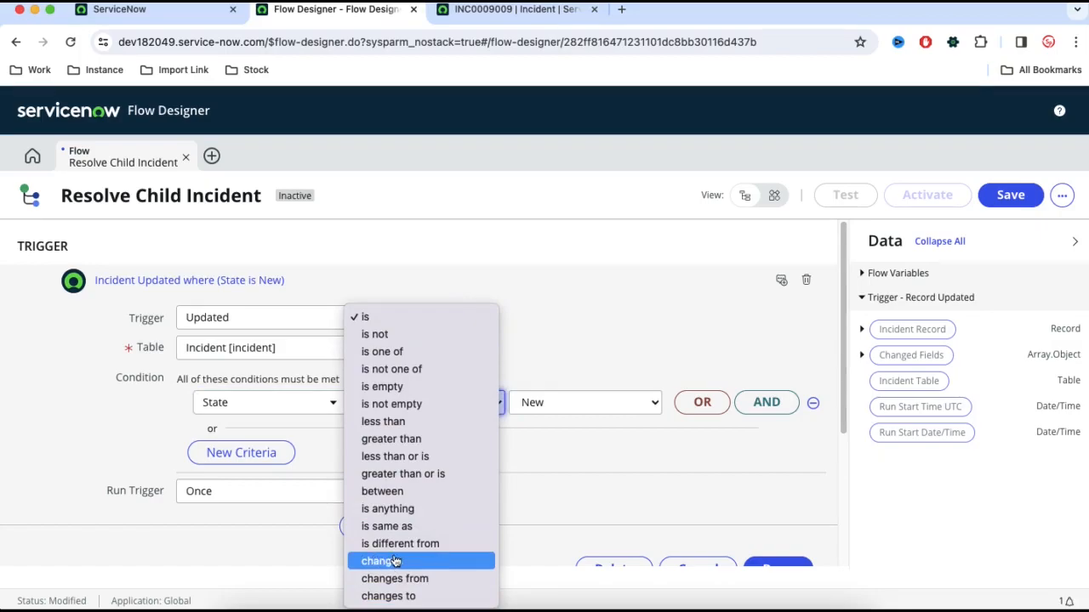
pyautogui.click(423, 595)
pyautogui.click(565, 405)
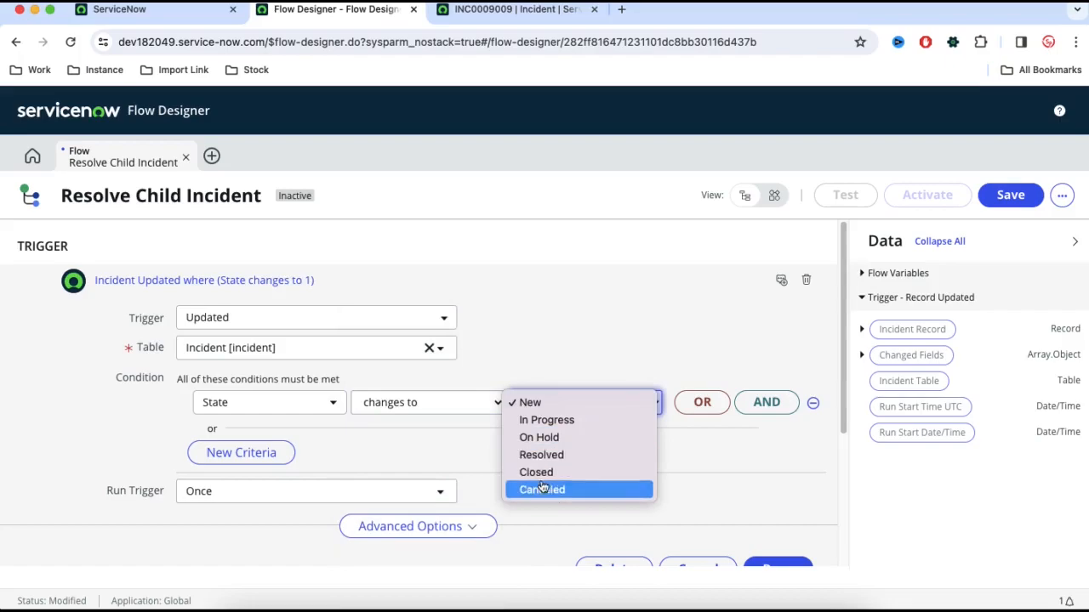
pyautogui.click(541, 455)
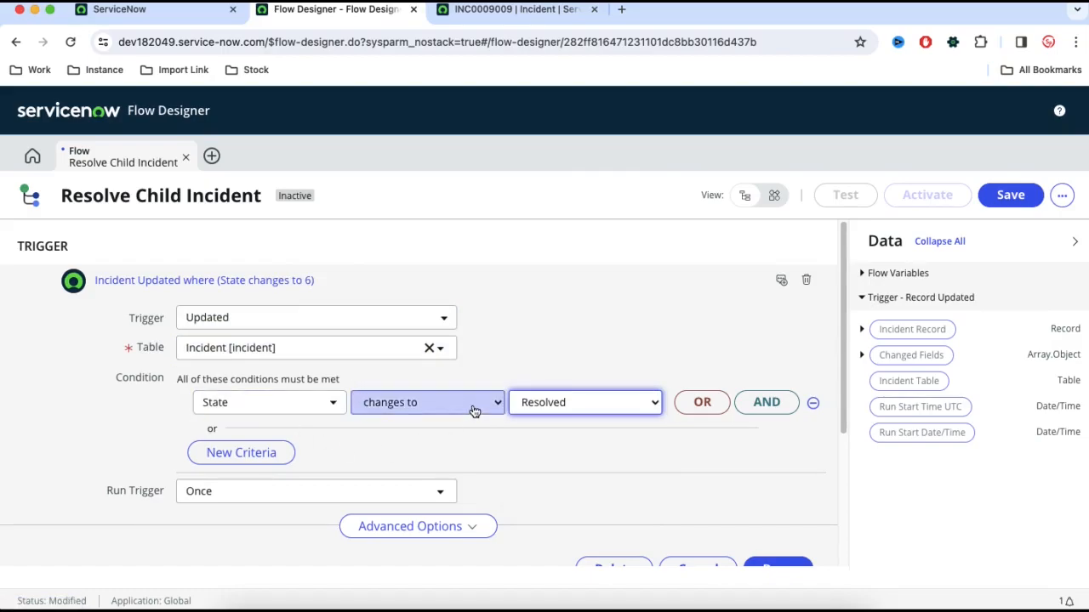
# Review the Run Trigger options, keep it on Once, and finish the trigger configuration.
pyautogui.scroll(-1, 552, 451)
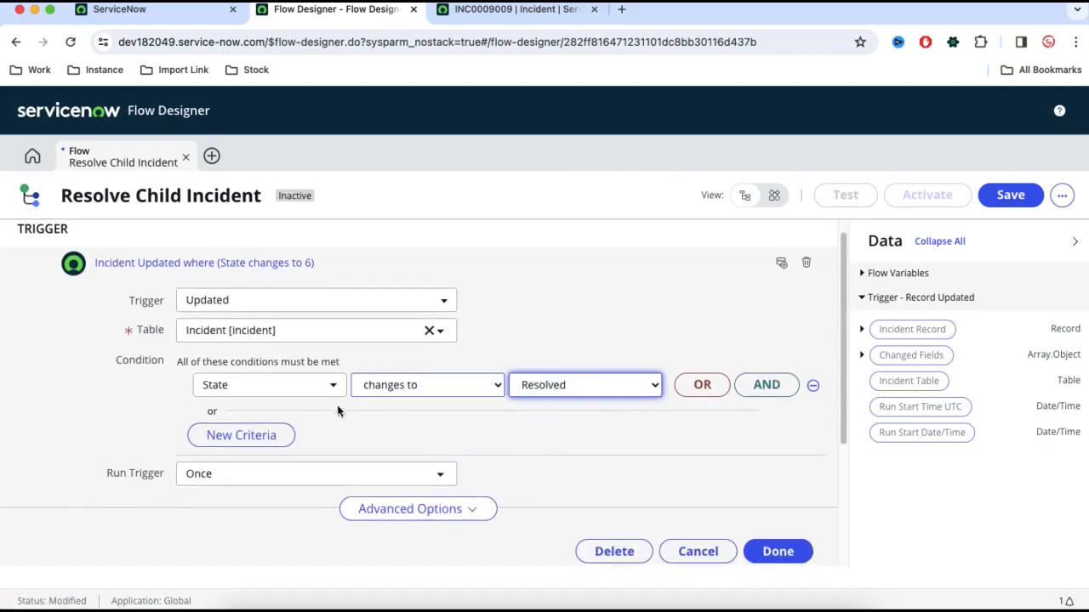
pyautogui.click(233, 484)
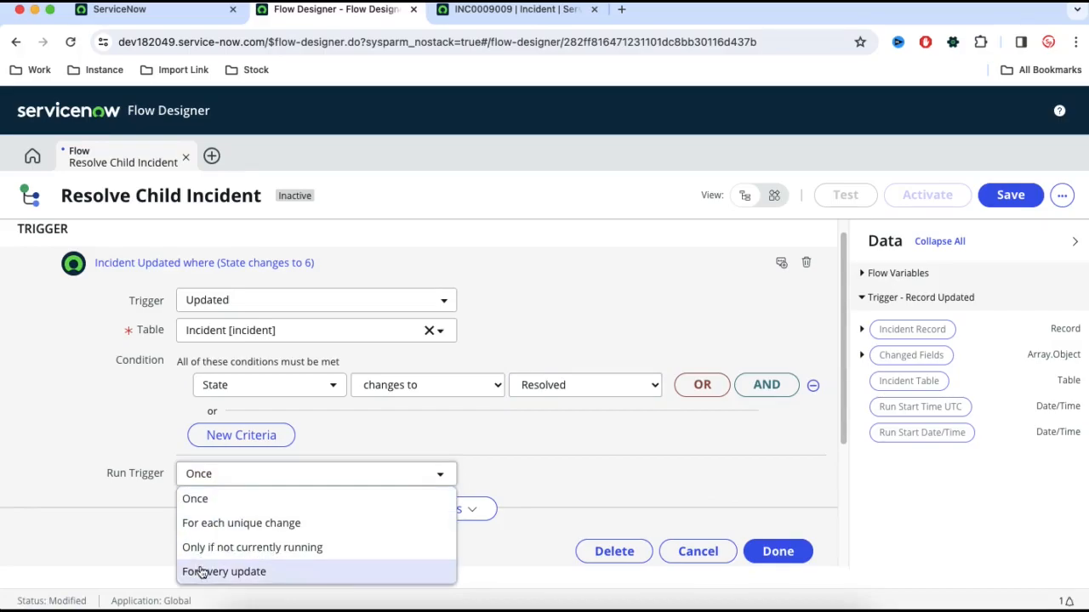
pyautogui.click(117, 456)
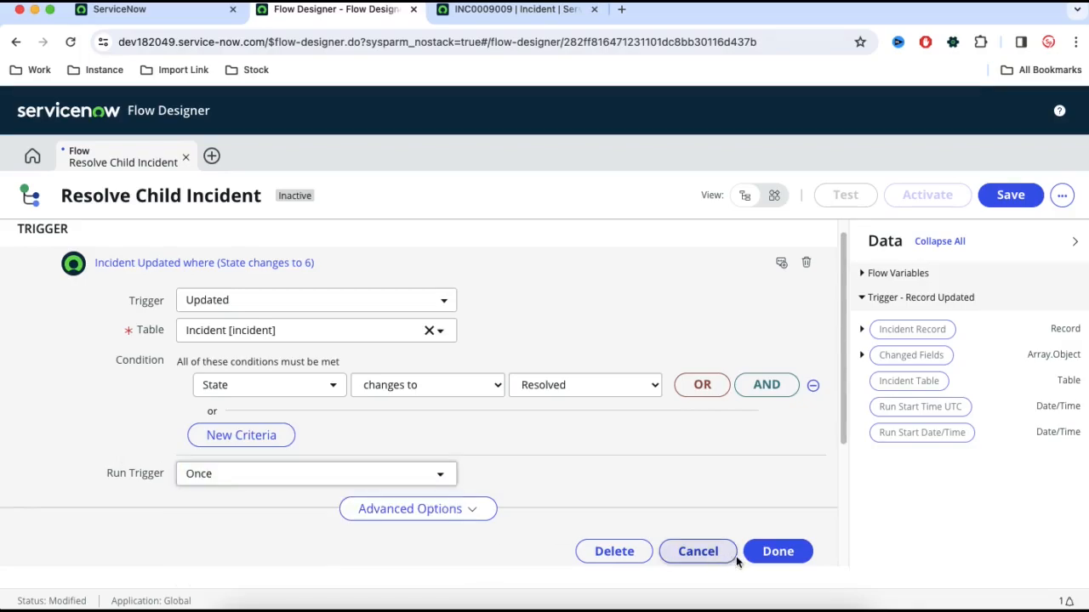
pyautogui.click(763, 554)
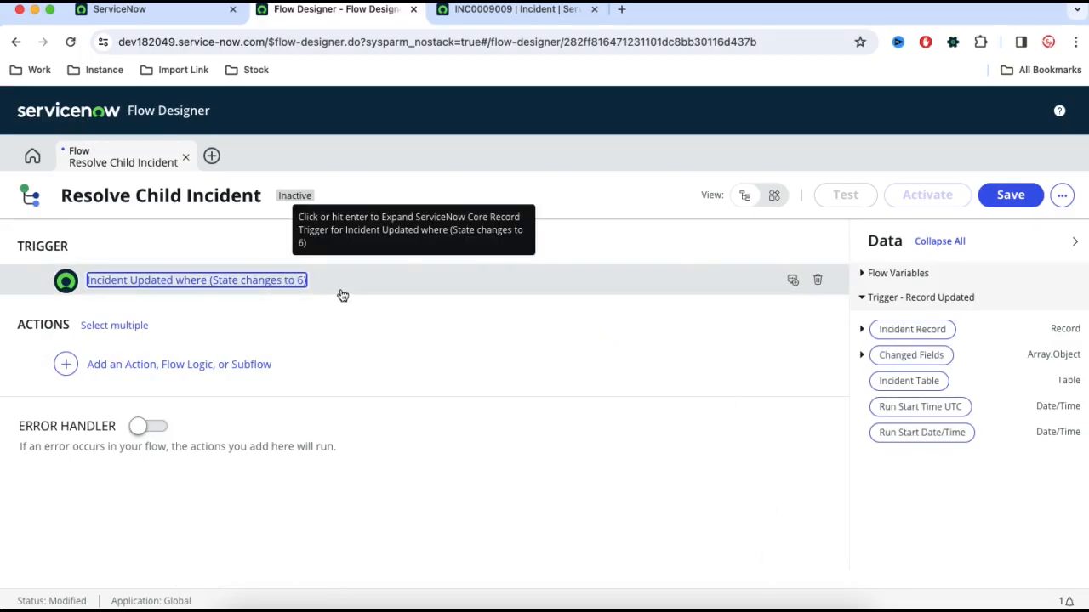
# Check the State and Child Incidents on incident INC0009009, opening the choices for the flow's first step along the way.
pyautogui.click(507, 10)
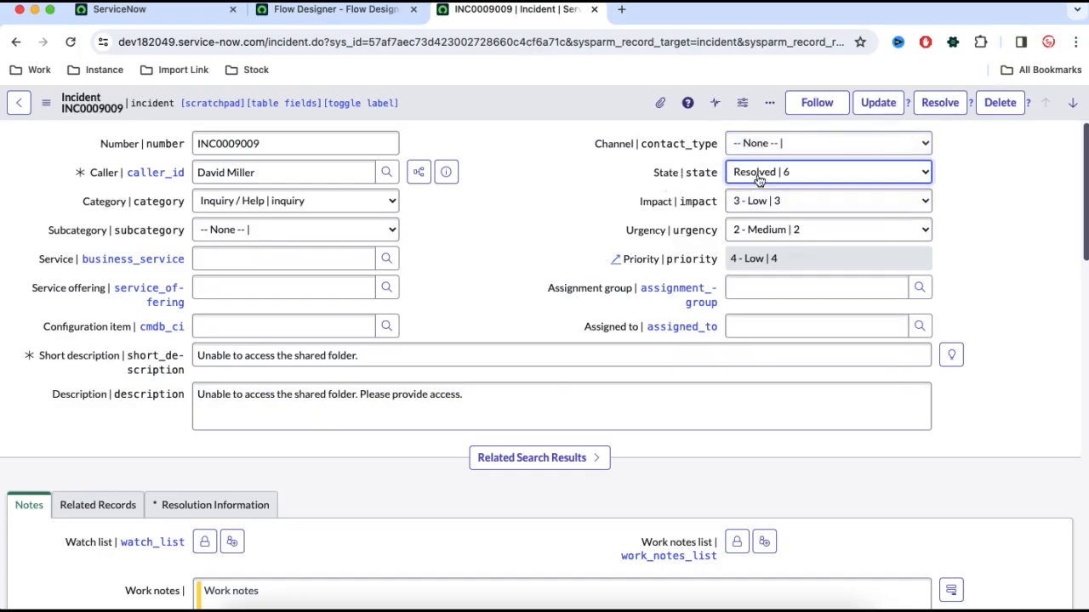
pyautogui.click(378, 11)
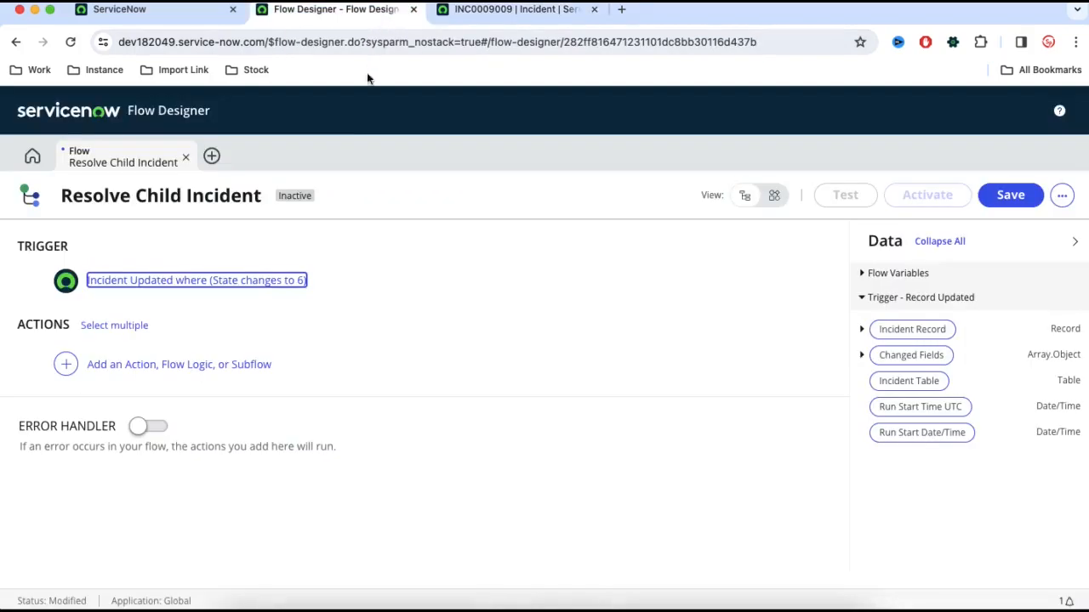
pyautogui.click(212, 365)
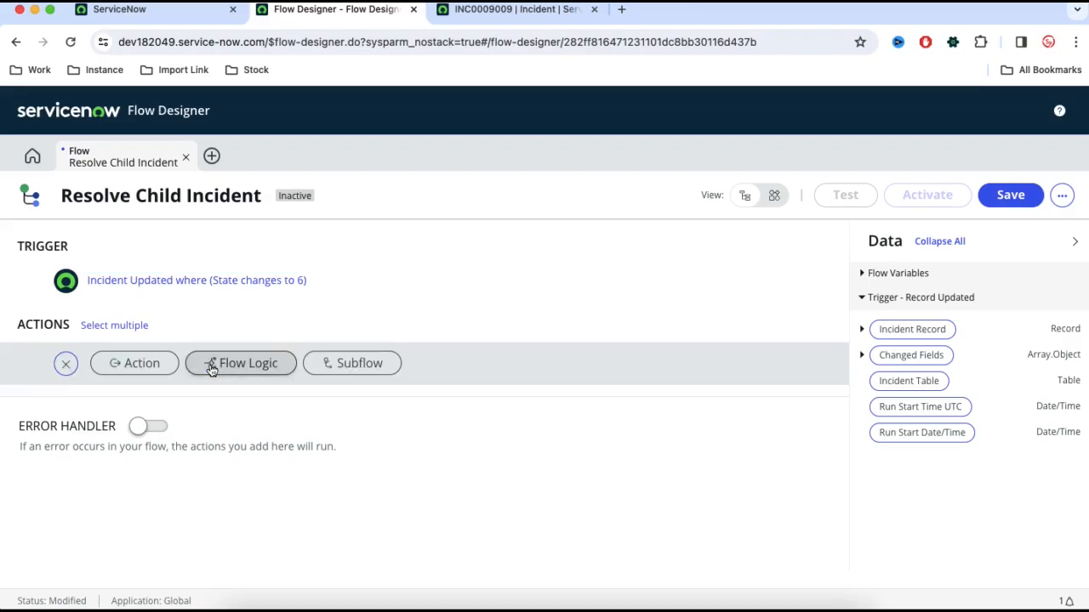
pyautogui.click(532, 10)
pyautogui.scroll(-20, 428, 359)
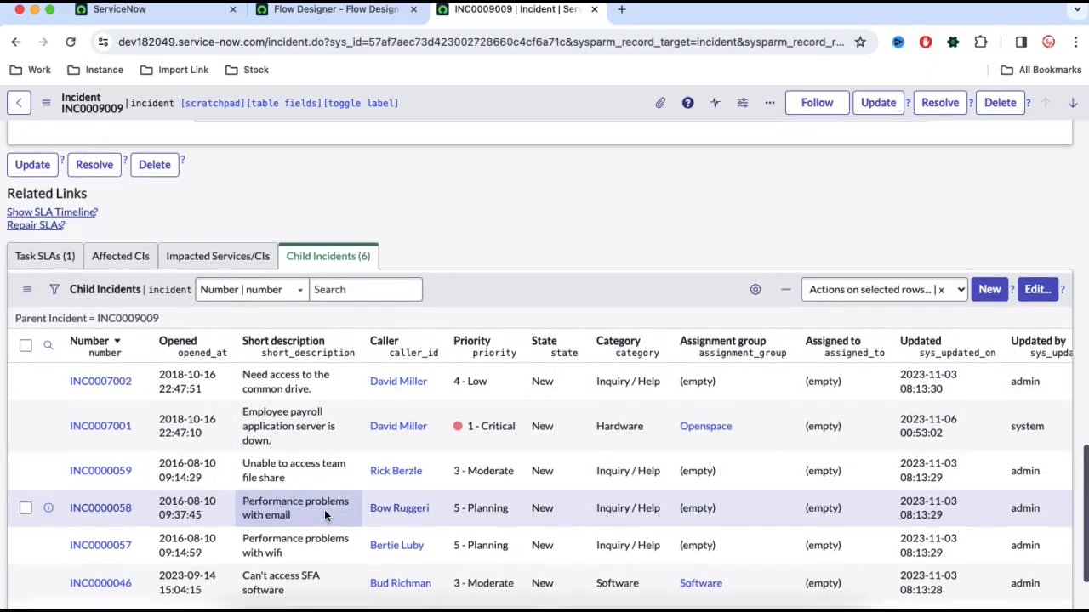
pyautogui.scroll(-2, 324, 509)
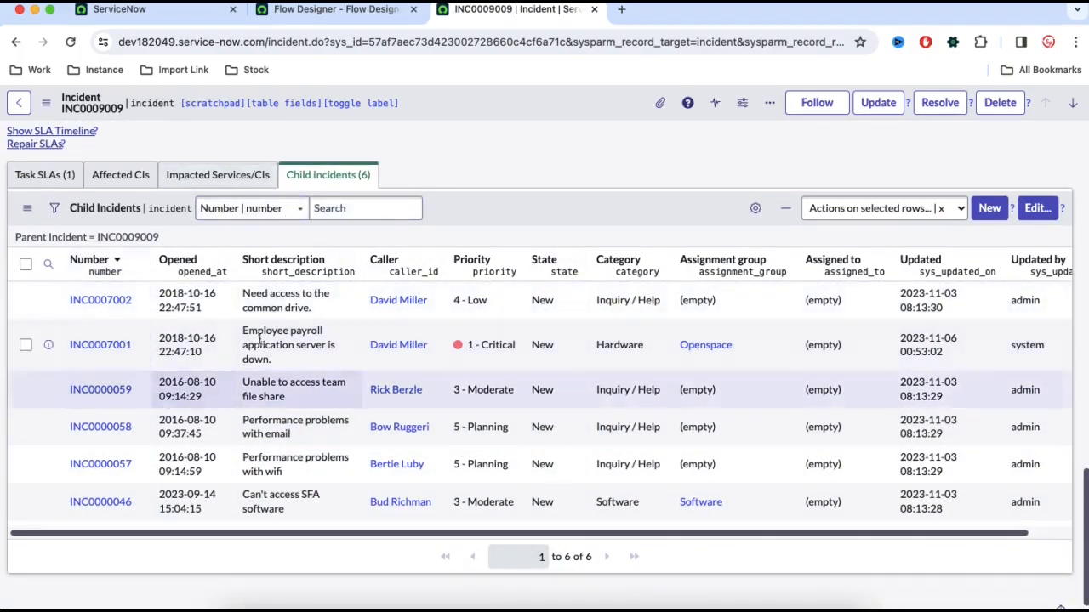
pyautogui.click(335, 10)
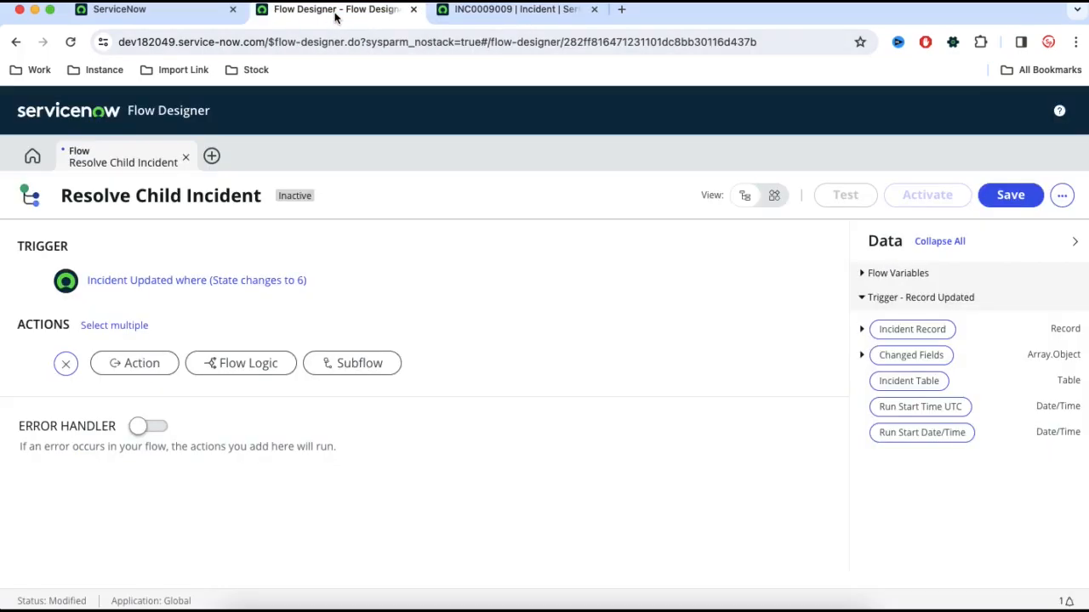
# Browse the actions available for the flow's first step and filter the ServiceNow Core actions by "look".
pyautogui.click(136, 366)
pyautogui.scroll(-2, 428, 319)
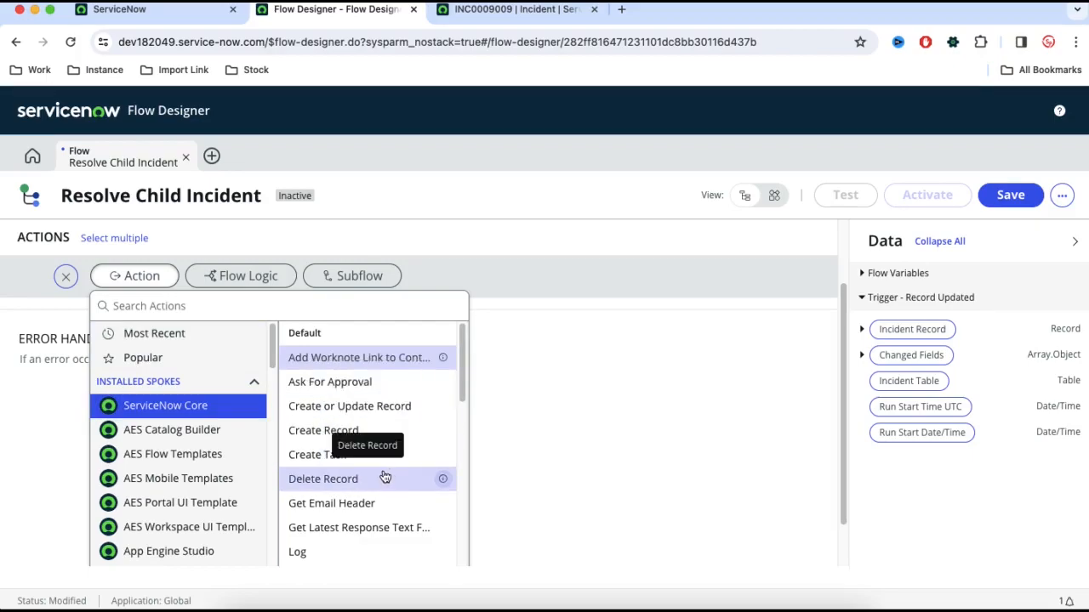
pyautogui.scroll(-2, 383, 468)
pyautogui.scroll(-1, 383, 468)
pyautogui.scroll(-1, 374, 463)
pyautogui.scroll(-2, 375, 464)
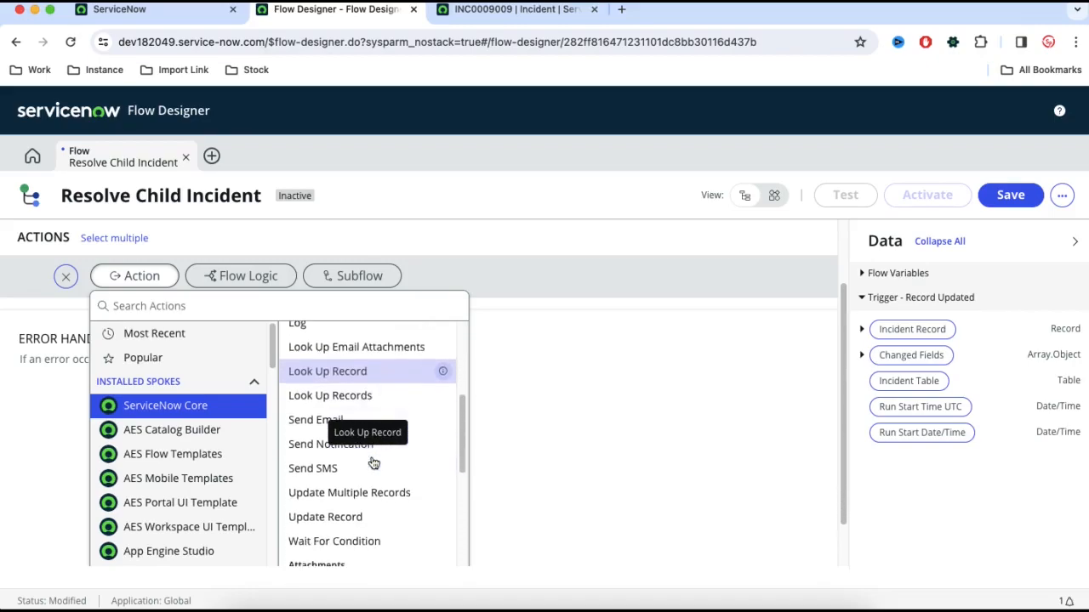
pyautogui.scroll(-2, 367, 515)
pyautogui.scroll(-4, 331, 428)
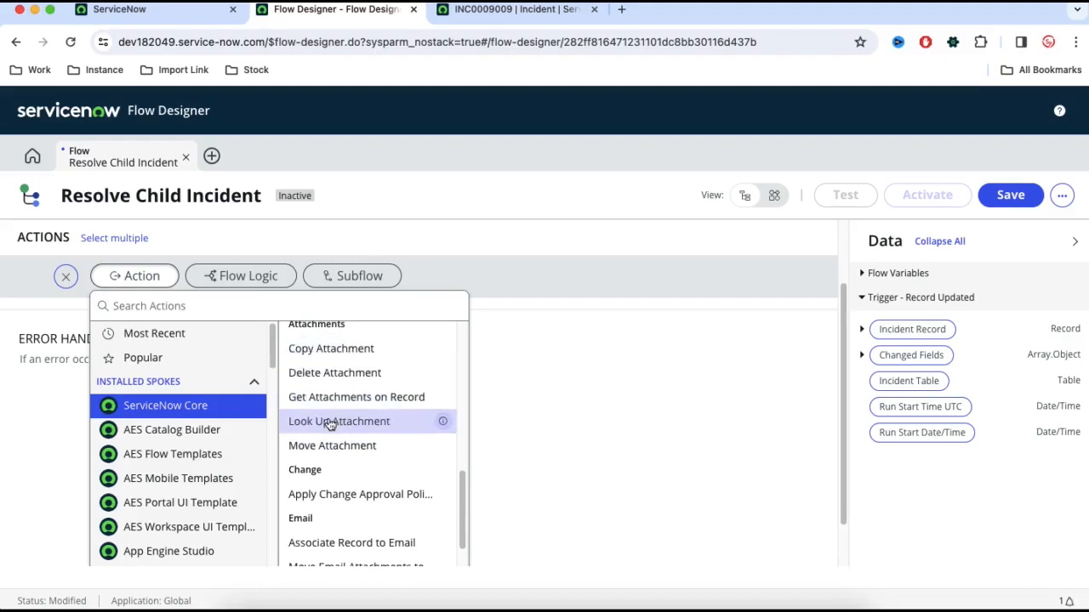
pyautogui.scroll(-3, 357, 440)
pyautogui.click(326, 307)
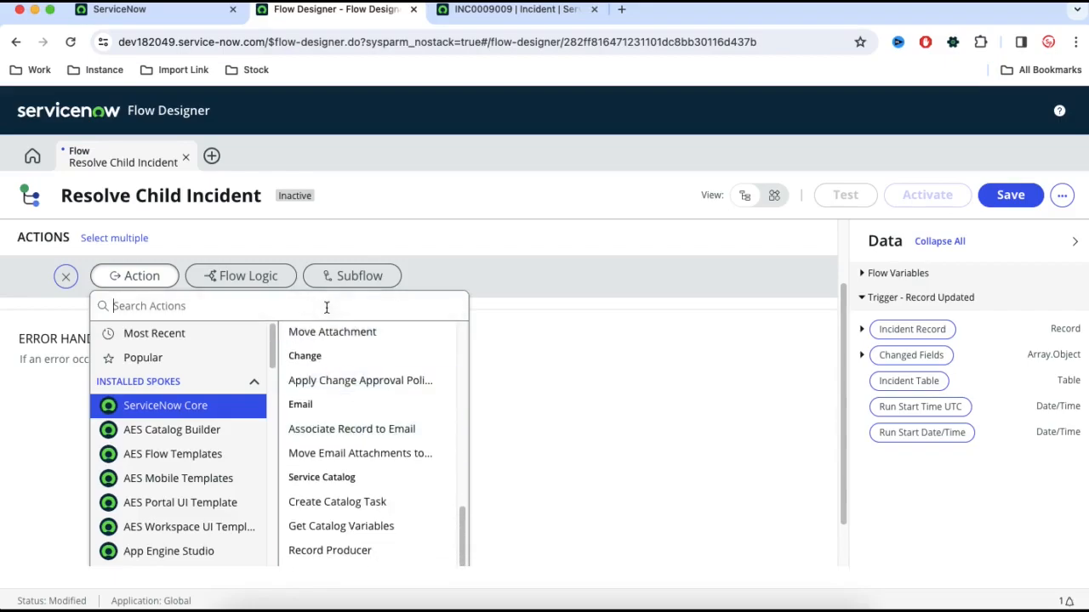
pyautogui.write('look')
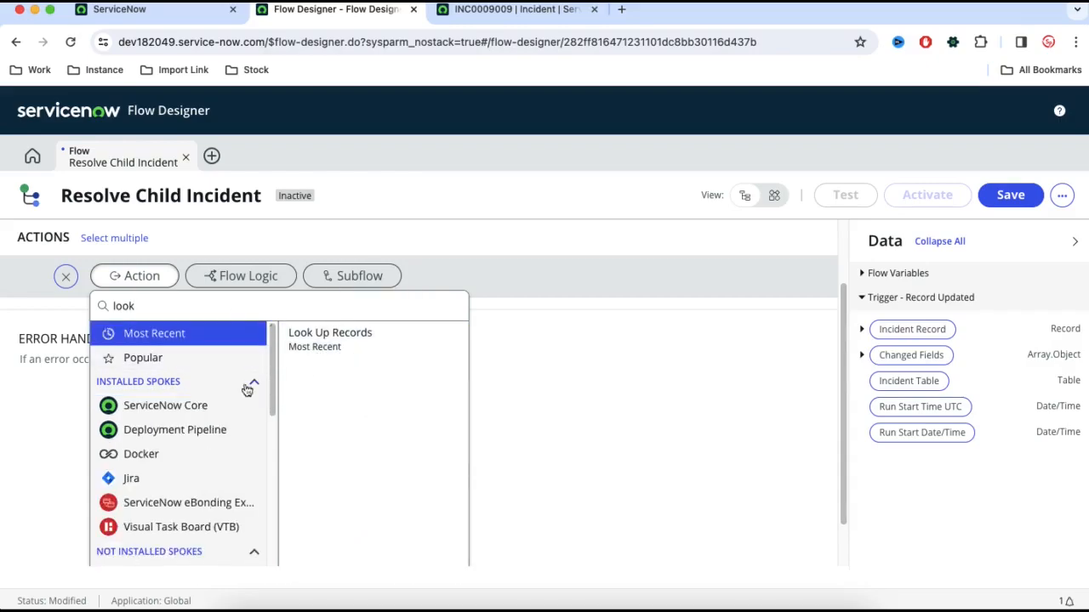
pyautogui.click(206, 414)
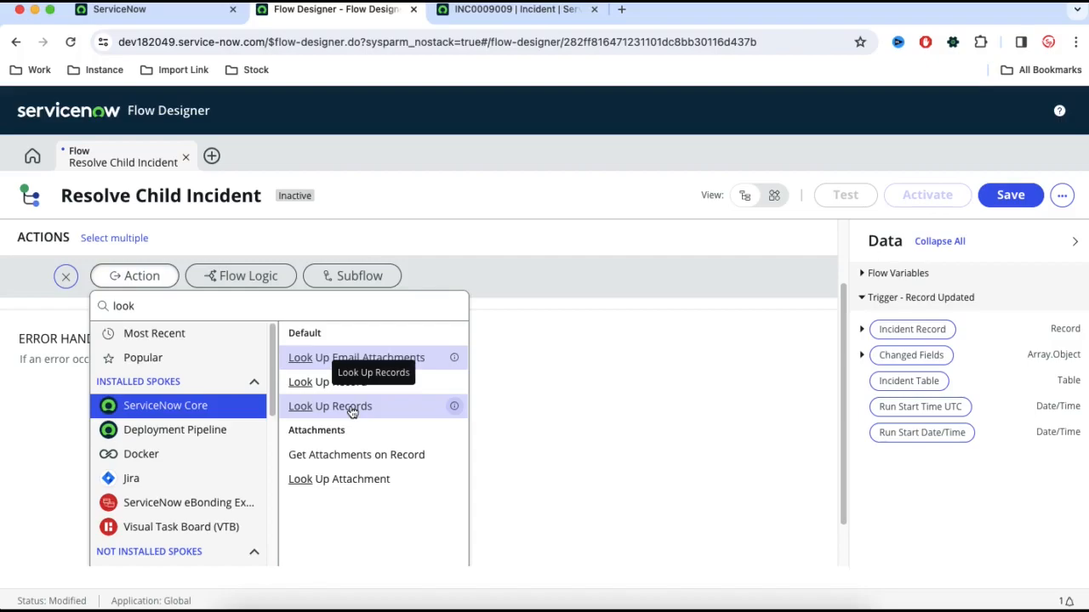
# Review the Child Incidents list of incident INC0009009 again and return to the flow.
pyautogui.click(515, 9)
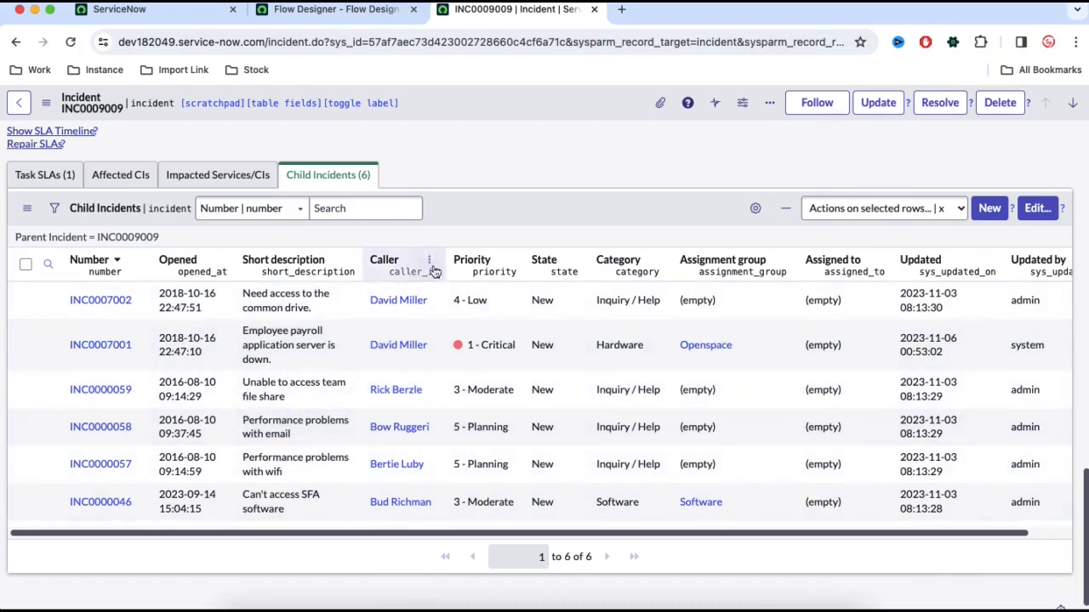
pyautogui.scroll(-1, 417, 239)
pyautogui.scroll(10, 529, 264)
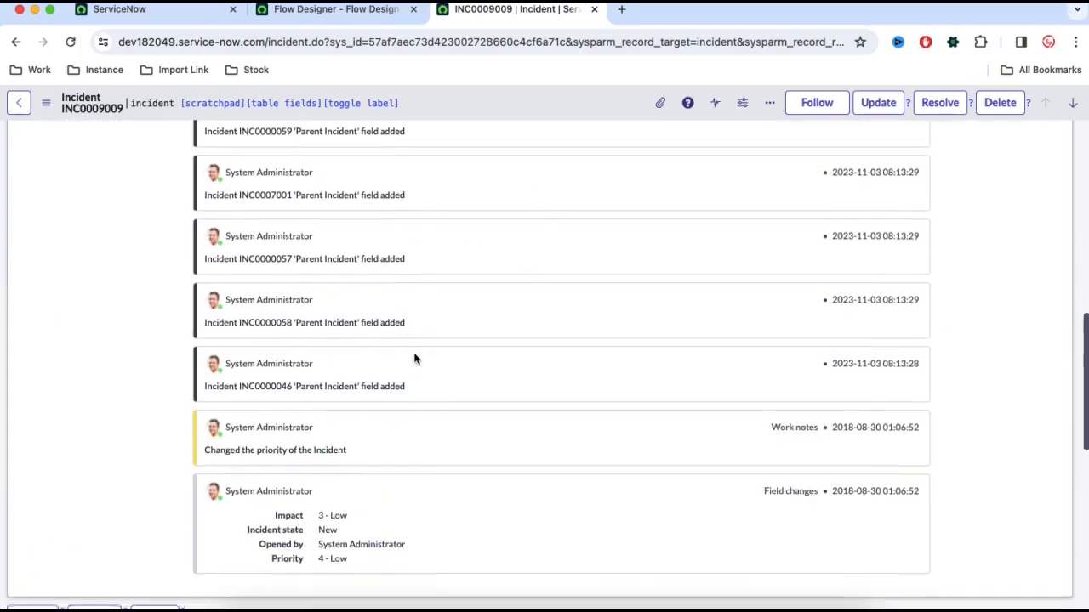
pyautogui.scroll(-10, 414, 360)
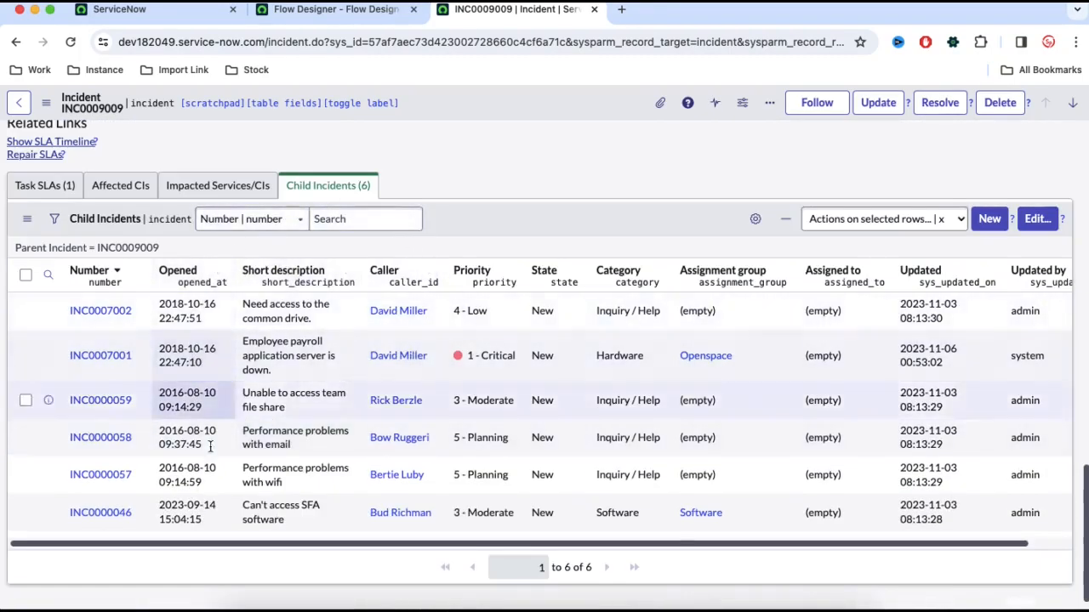
pyautogui.scroll(5, 423, 245)
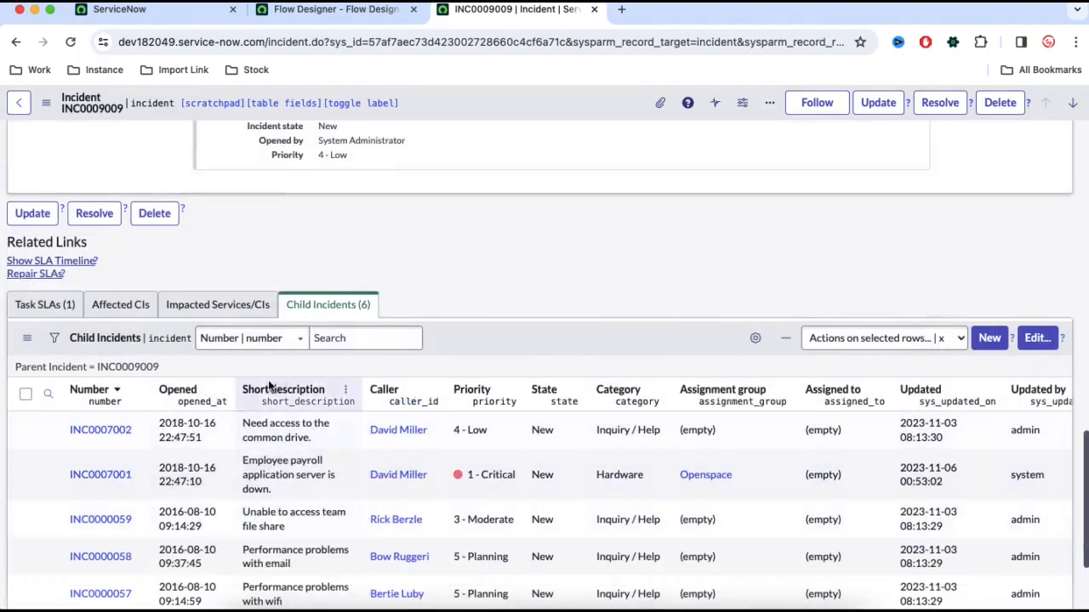
pyautogui.click(345, 10)
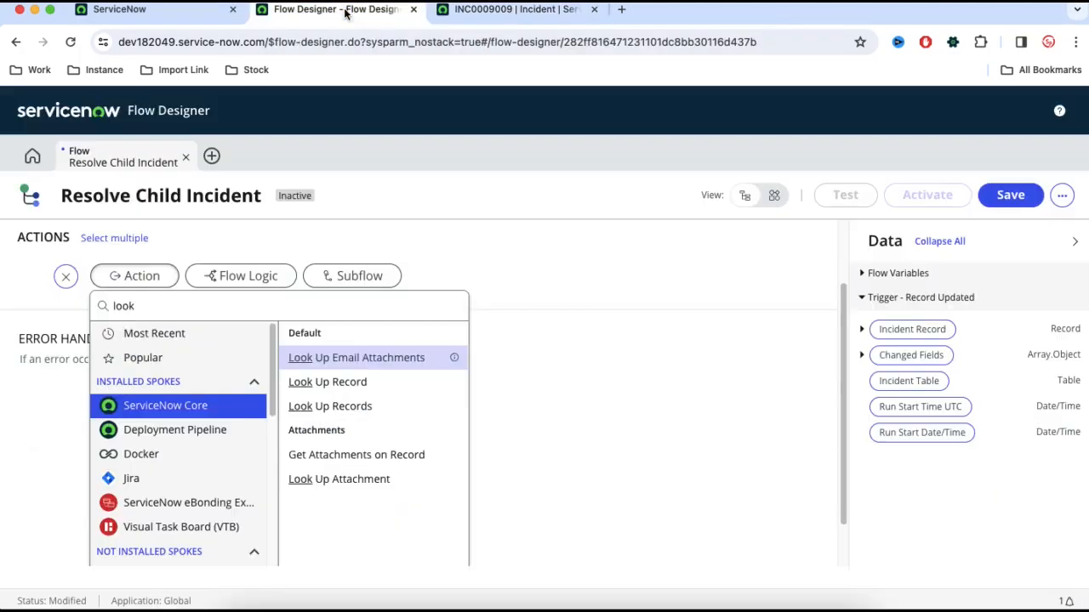
# Add a Look Up Records action and set its table to Incident [incident].
pyautogui.click(337, 406)
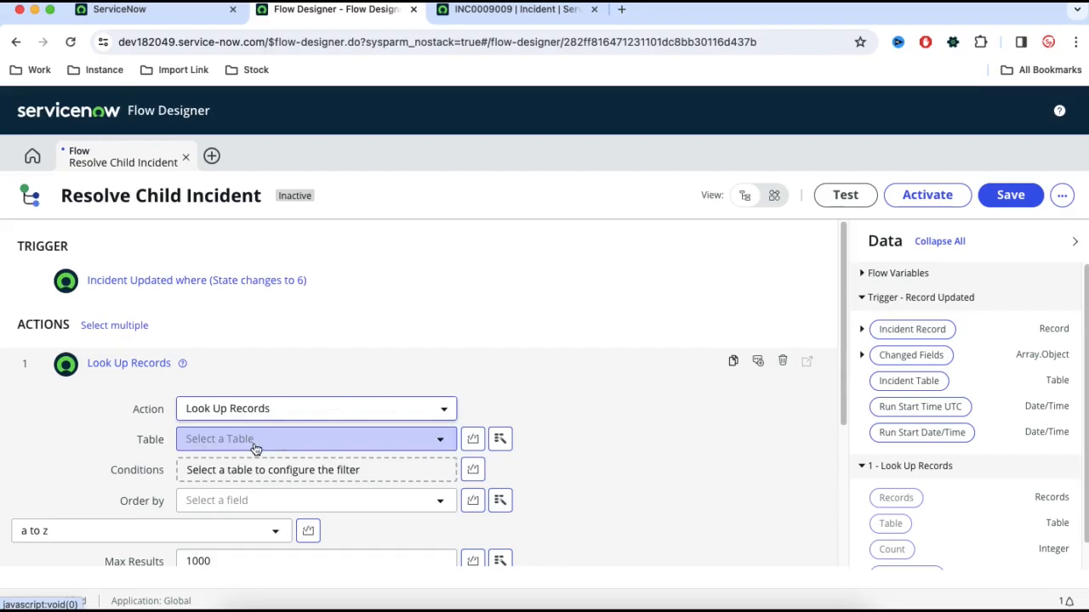
pyautogui.click(391, 450)
pyautogui.write('i')
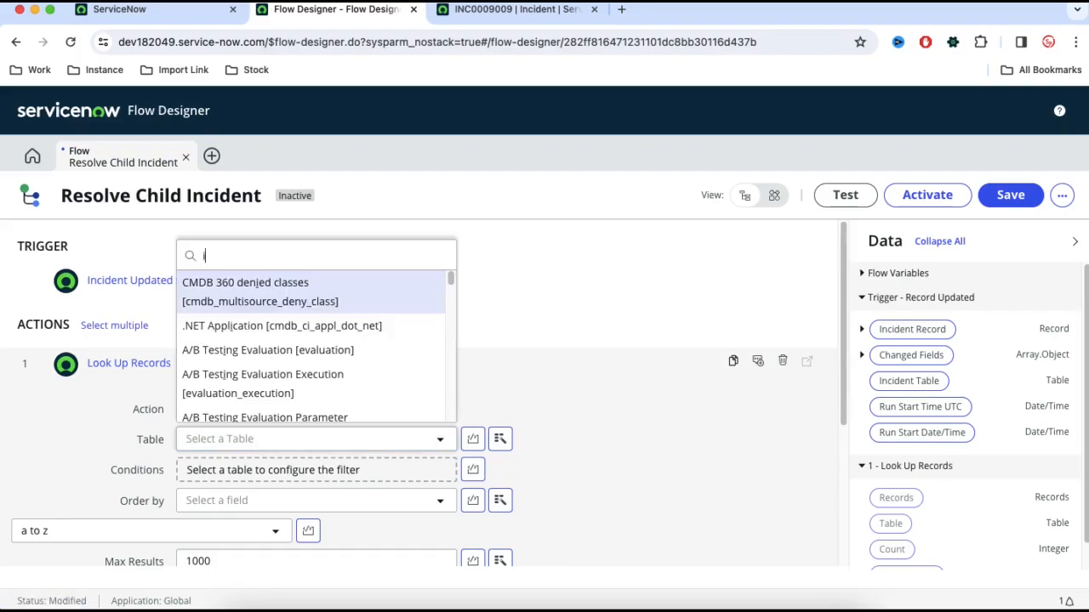
pyautogui.write('nci')
pyautogui.scroll(-1, 345, 417)
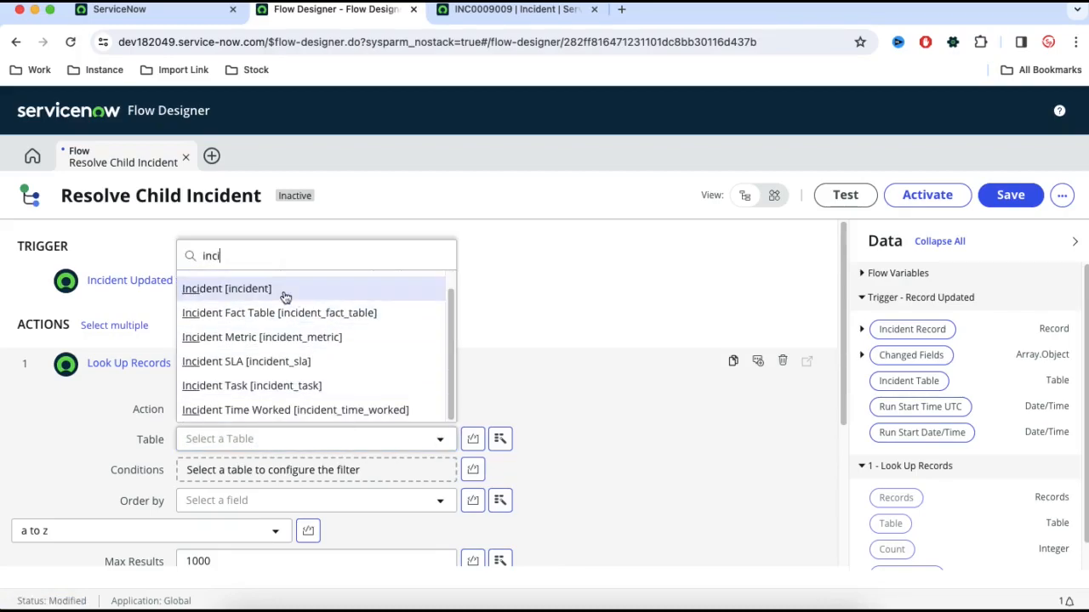
pyautogui.click(282, 294)
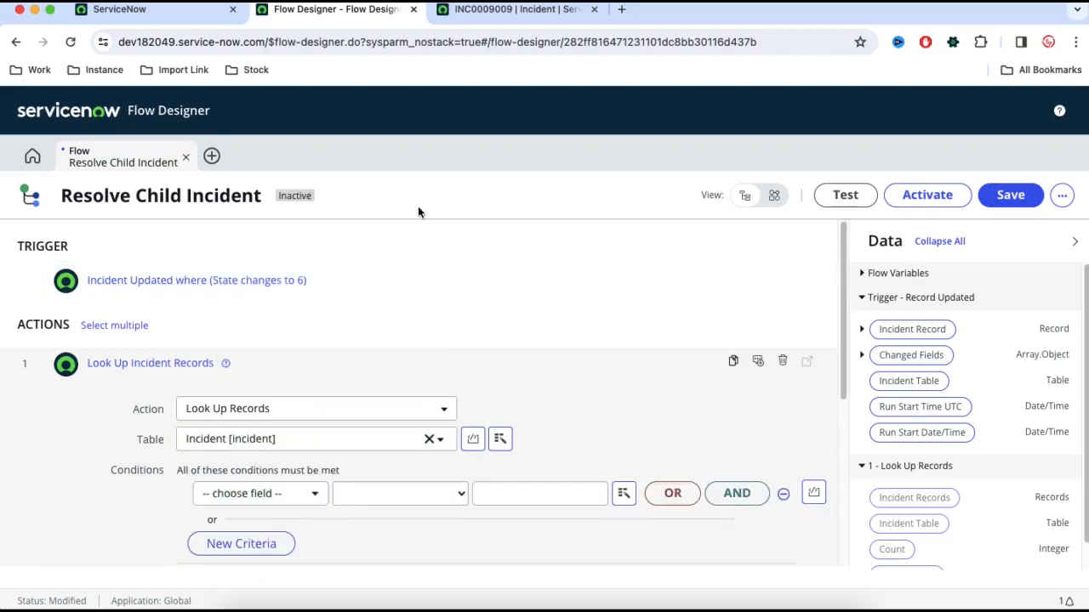
# Open the child incidents filtered by parent INC0009009 in a new window, review the parent record, and return to the flow.
pyautogui.click(477, 10)
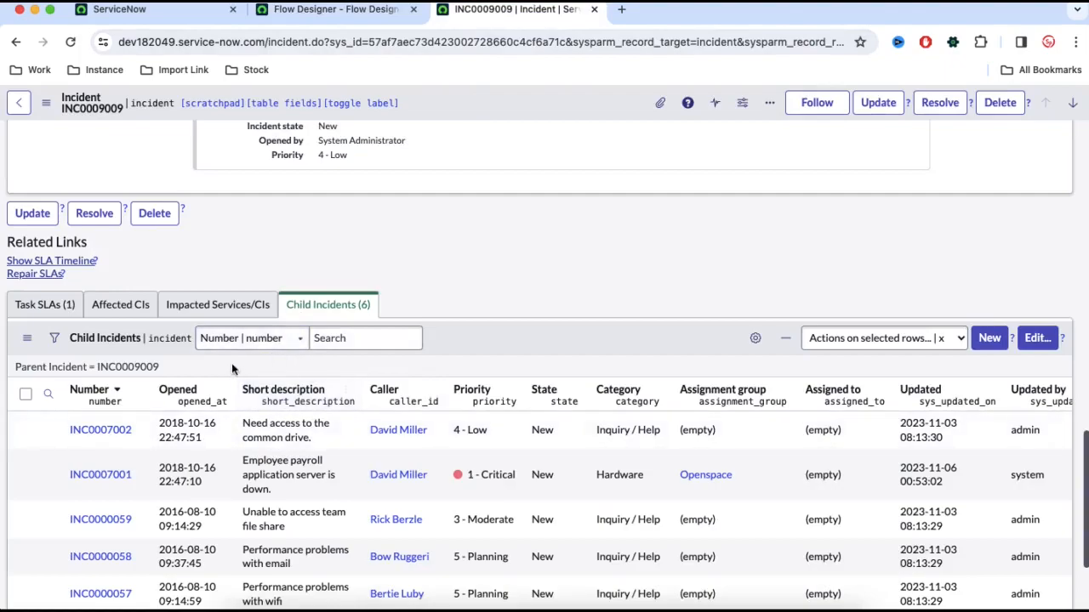
pyautogui.rightClick(128, 367)
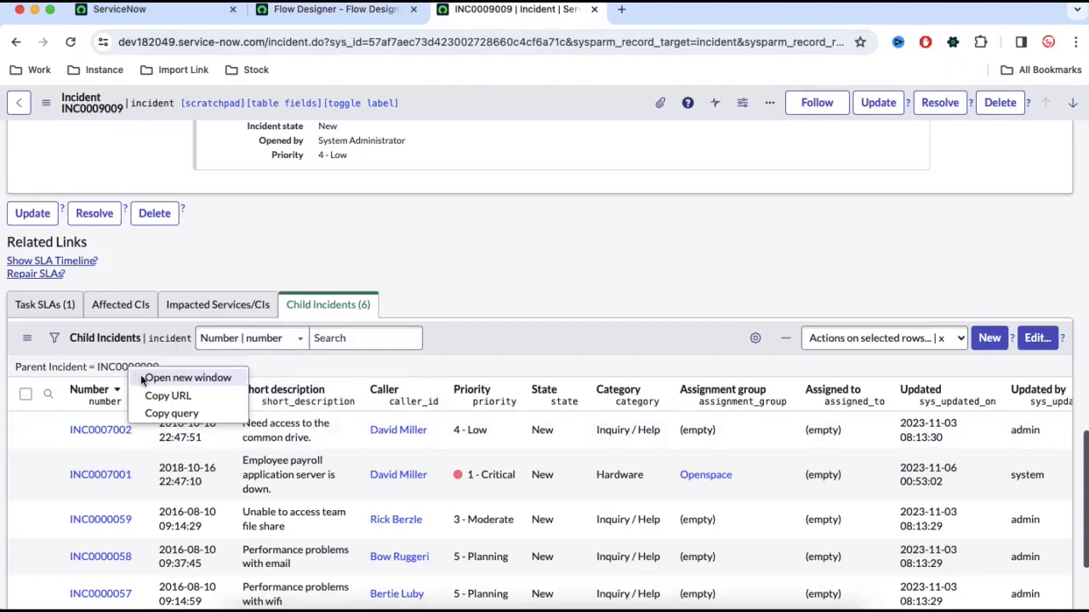
pyautogui.click(143, 376)
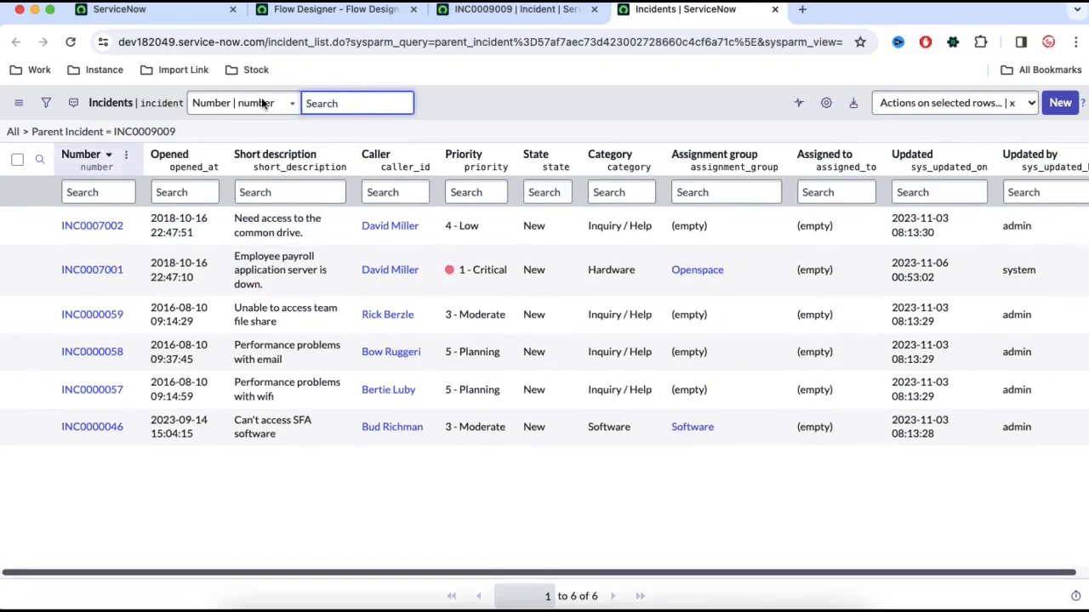
pyautogui.click(516, 15)
pyautogui.scroll(10, 413, 256)
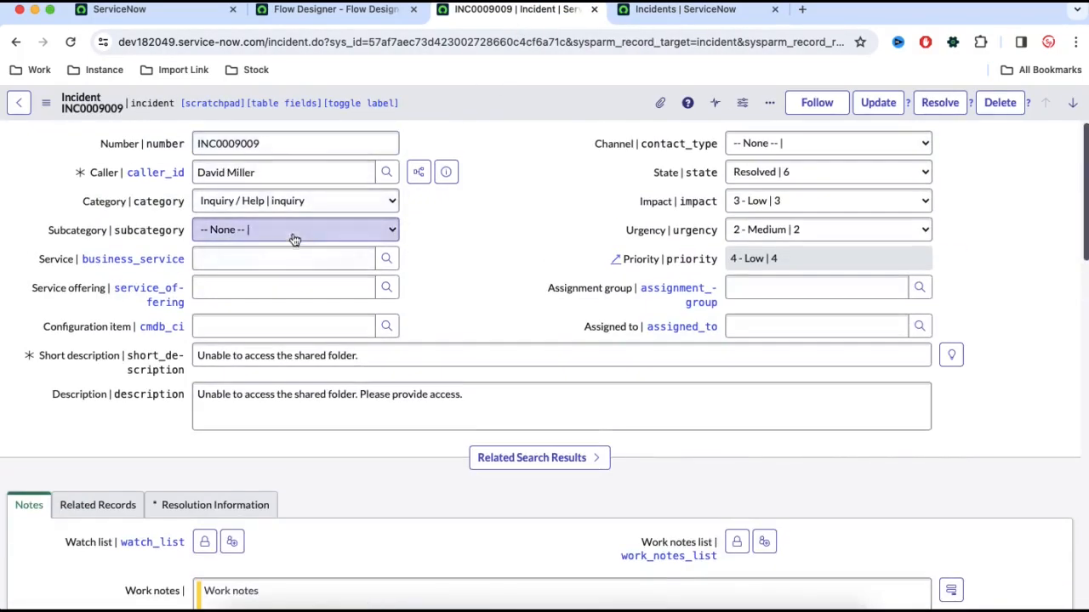
pyautogui.click(321, 12)
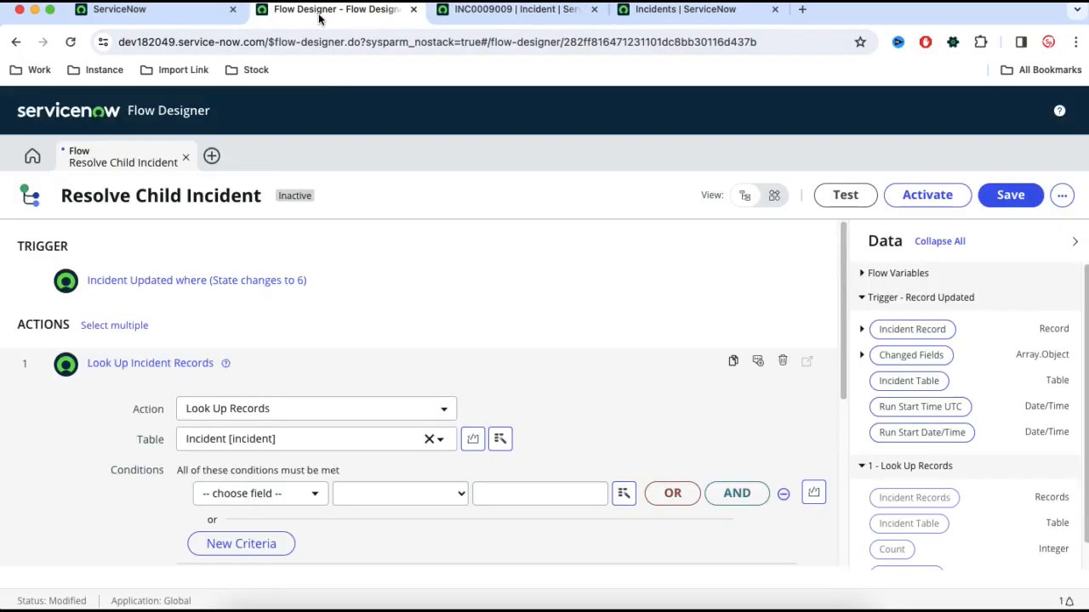
# Set the Look Up Records condition to Parent Incident is the trigger's Incident Record and finish the action.
pyautogui.click(271, 504)
pyautogui.write('pare')
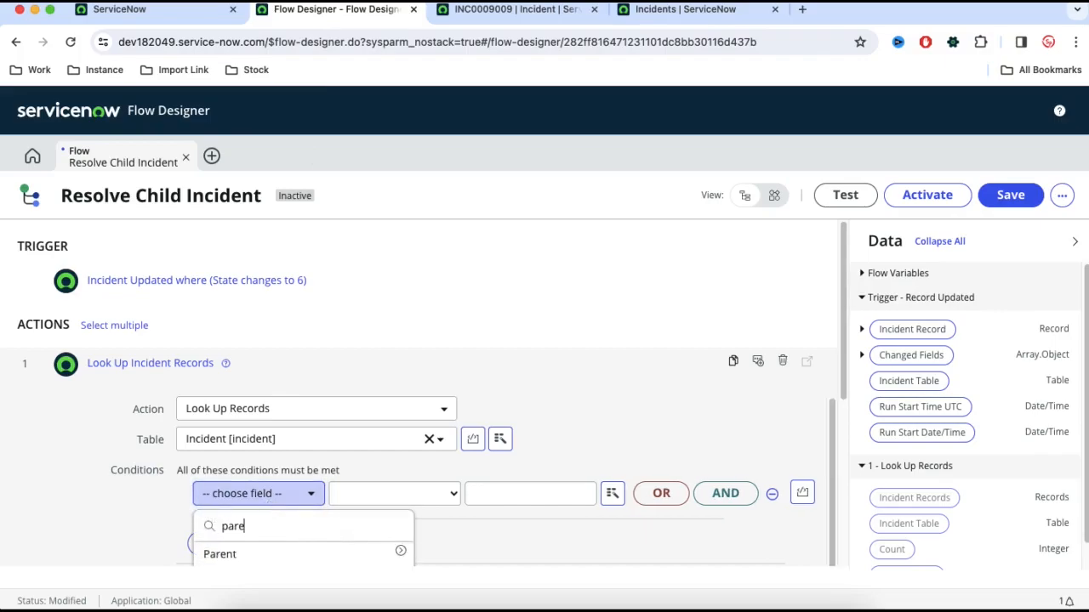
pyautogui.scroll(-1, 323, 476)
pyautogui.click(259, 537)
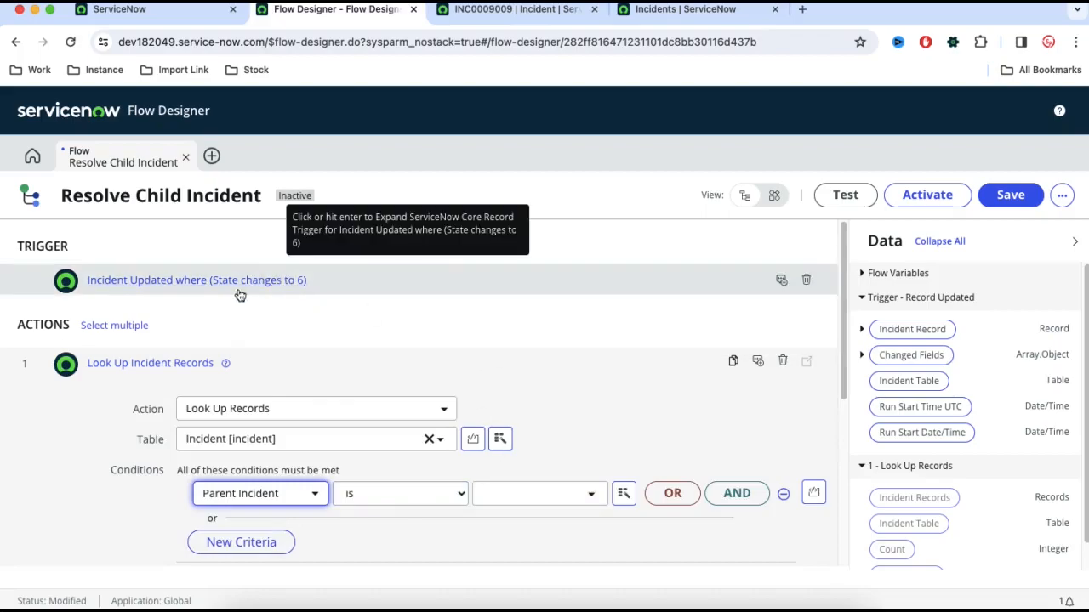
pyautogui.click(623, 497)
pyautogui.click(601, 314)
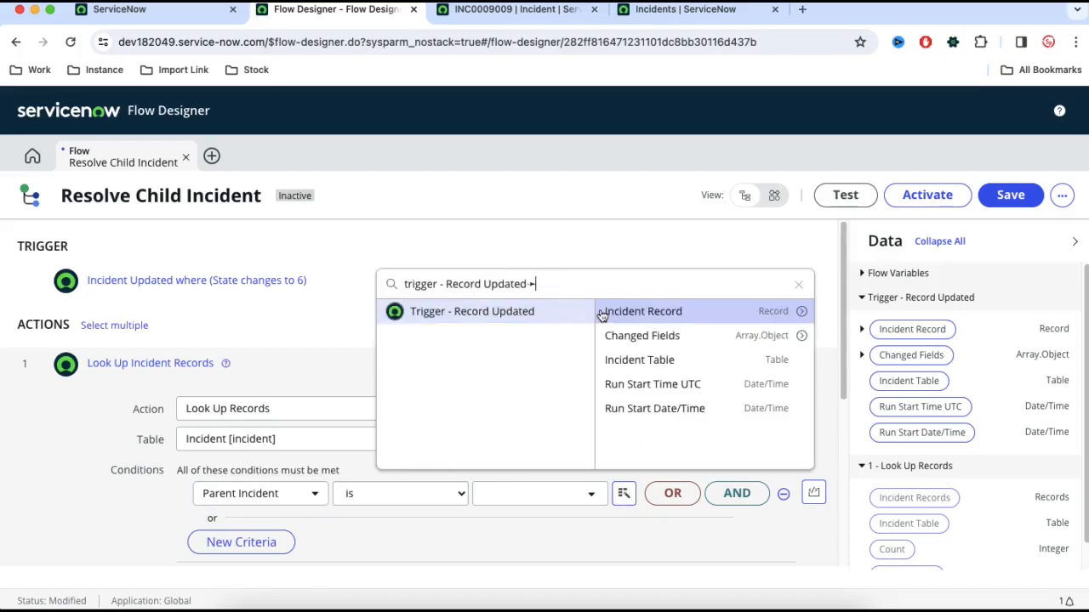
pyautogui.click(765, 312)
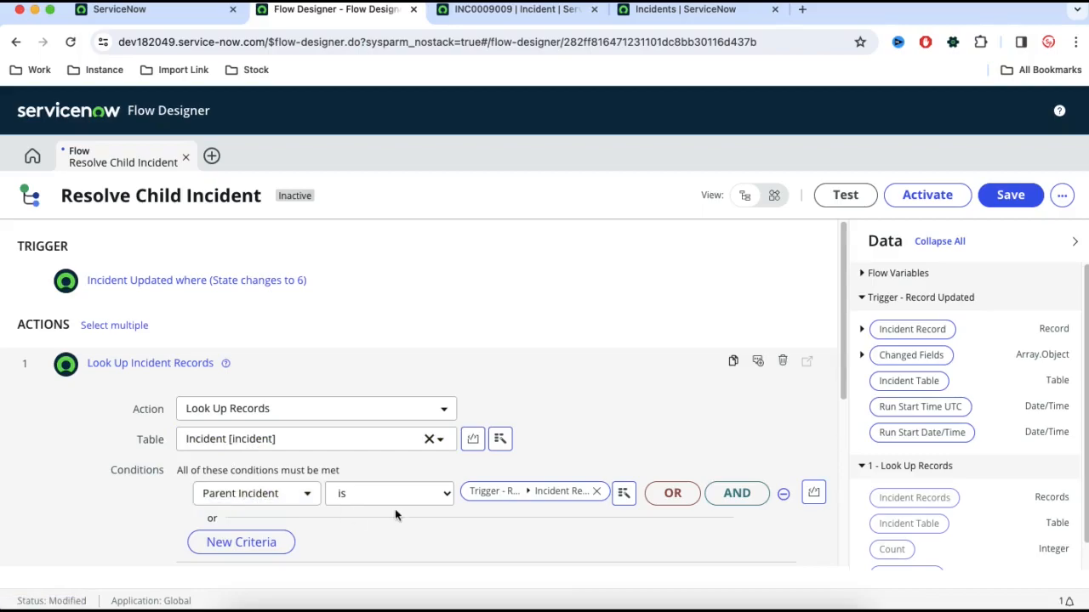
pyautogui.scroll(-3, 355, 428)
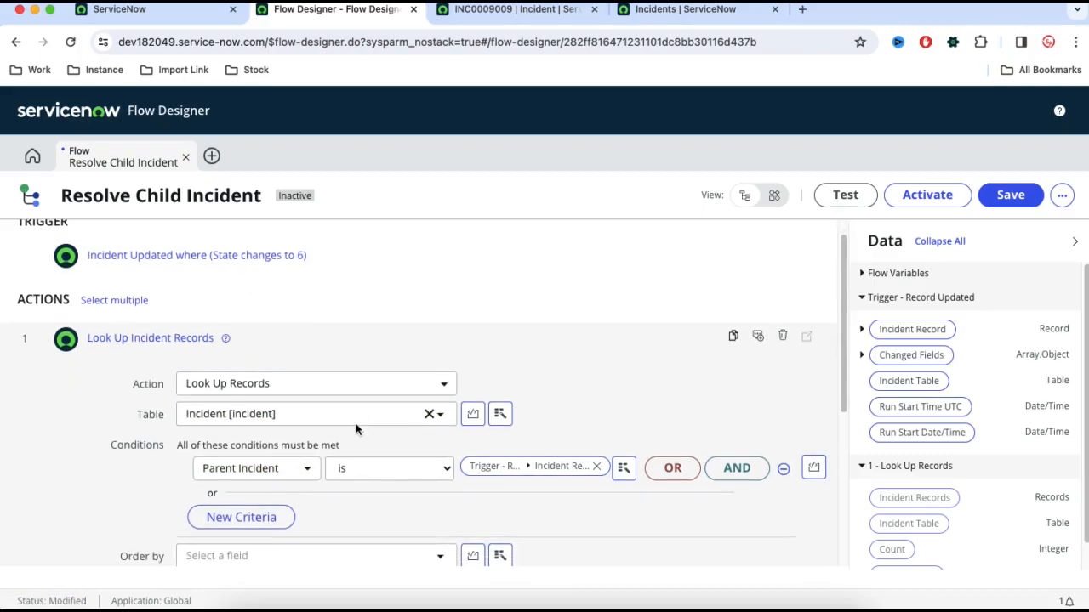
pyautogui.scroll(1, 354, 428)
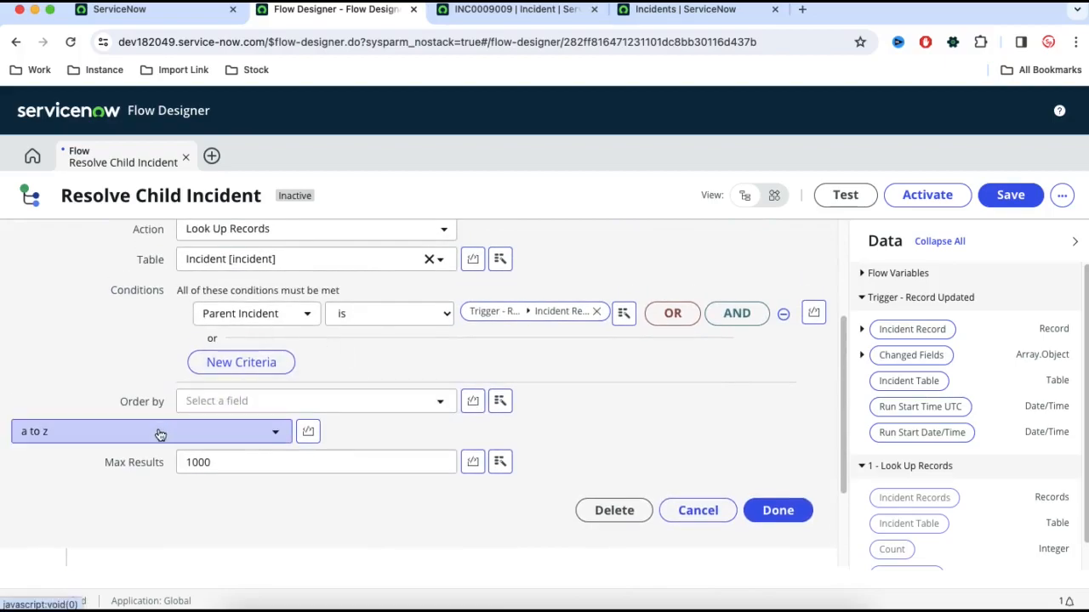
pyautogui.click(777, 511)
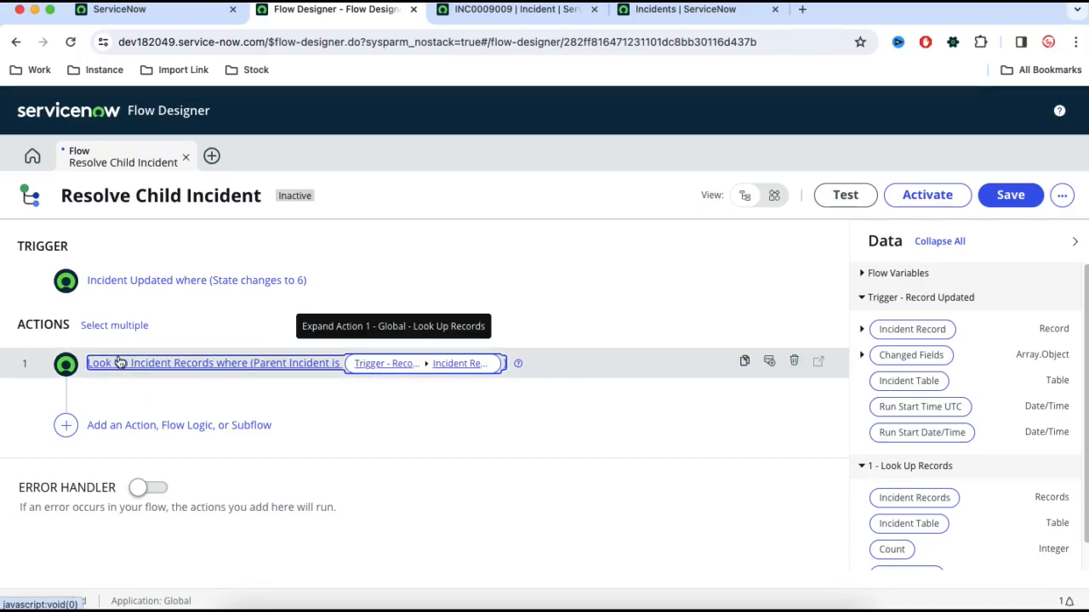
# Add a For Each flow logic after the lookup, looping over the Incident Records from step 1 - Look Up Records.
pyautogui.click(112, 427)
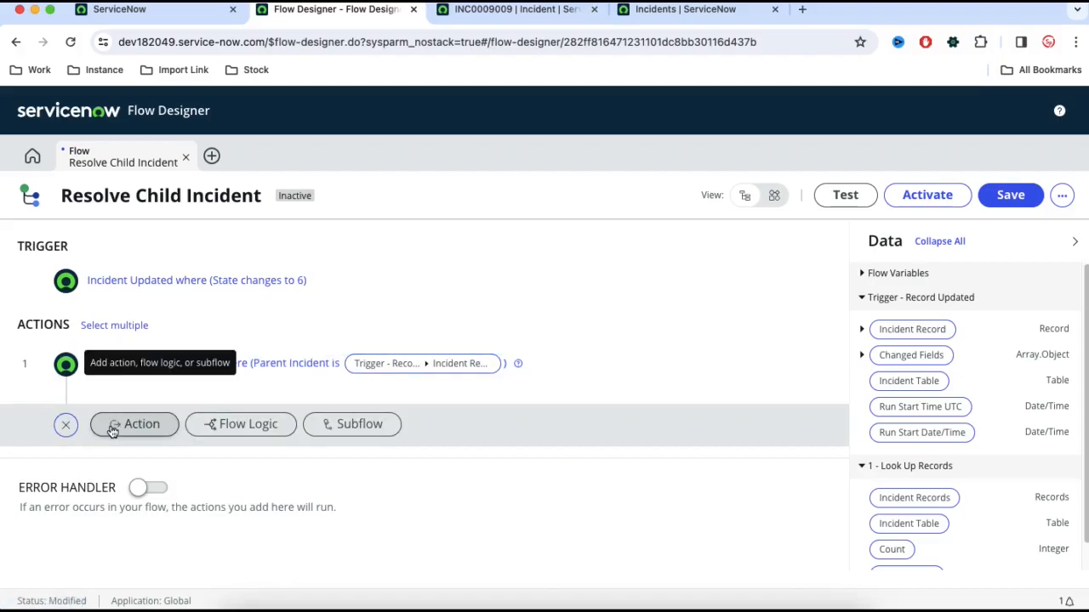
pyautogui.click(214, 426)
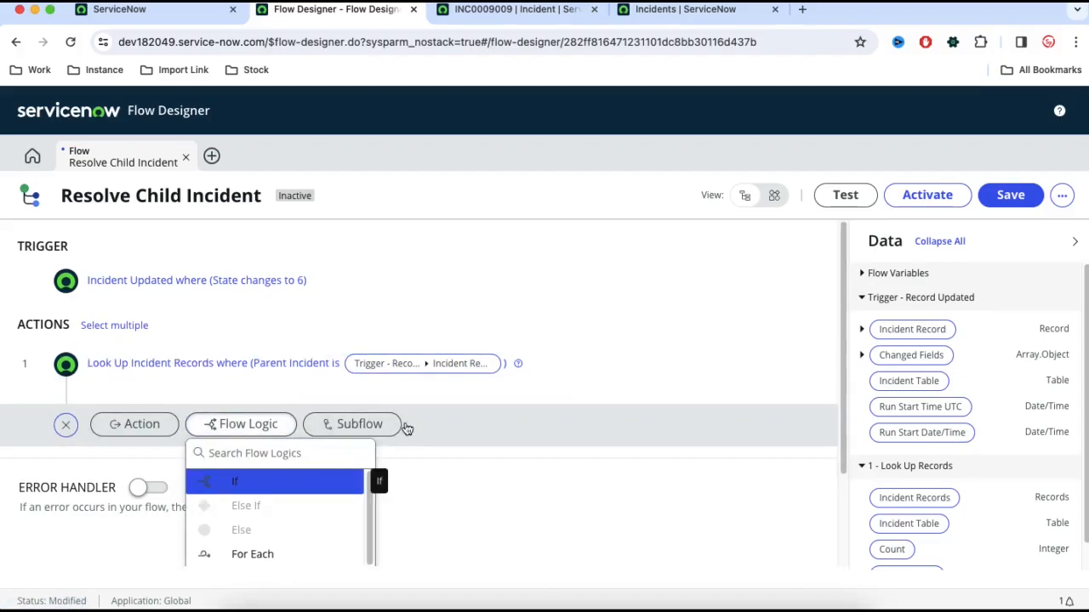
pyautogui.scroll(-2, 403, 428)
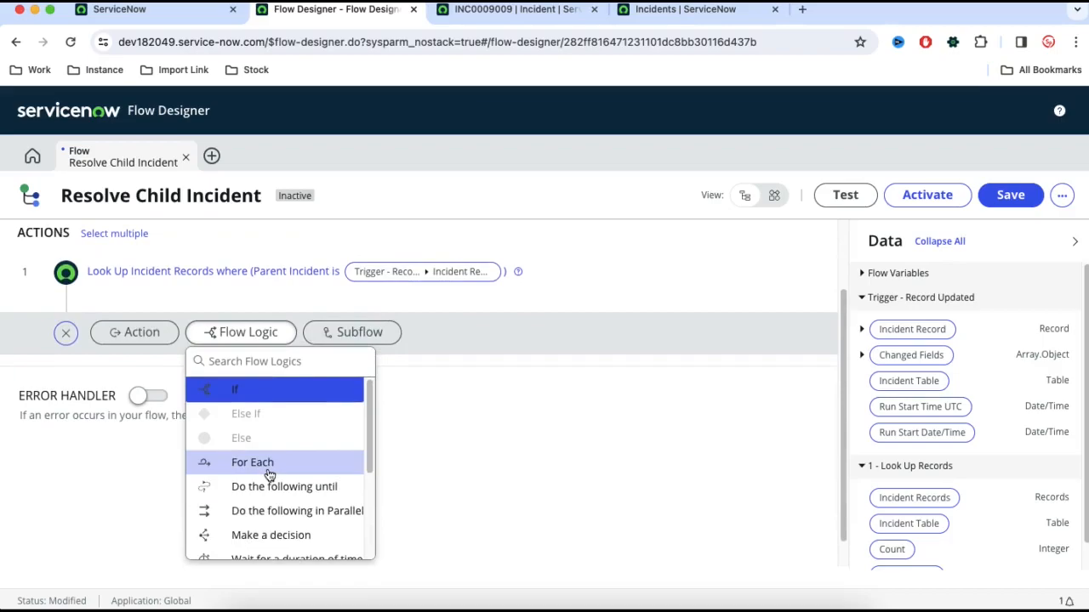
pyautogui.click(267, 466)
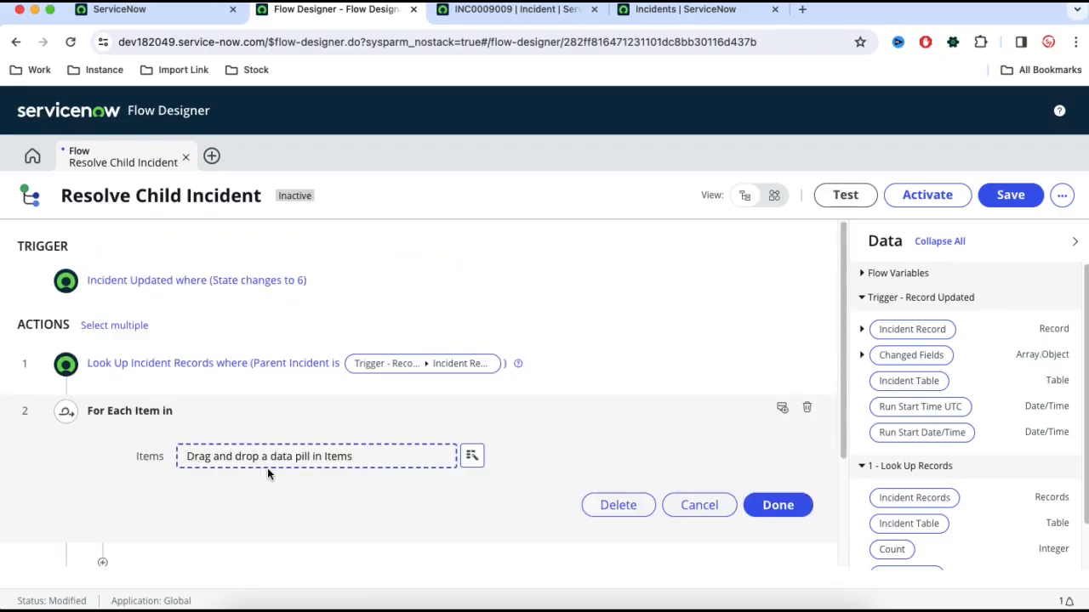
pyautogui.click(475, 457)
pyautogui.click(458, 300)
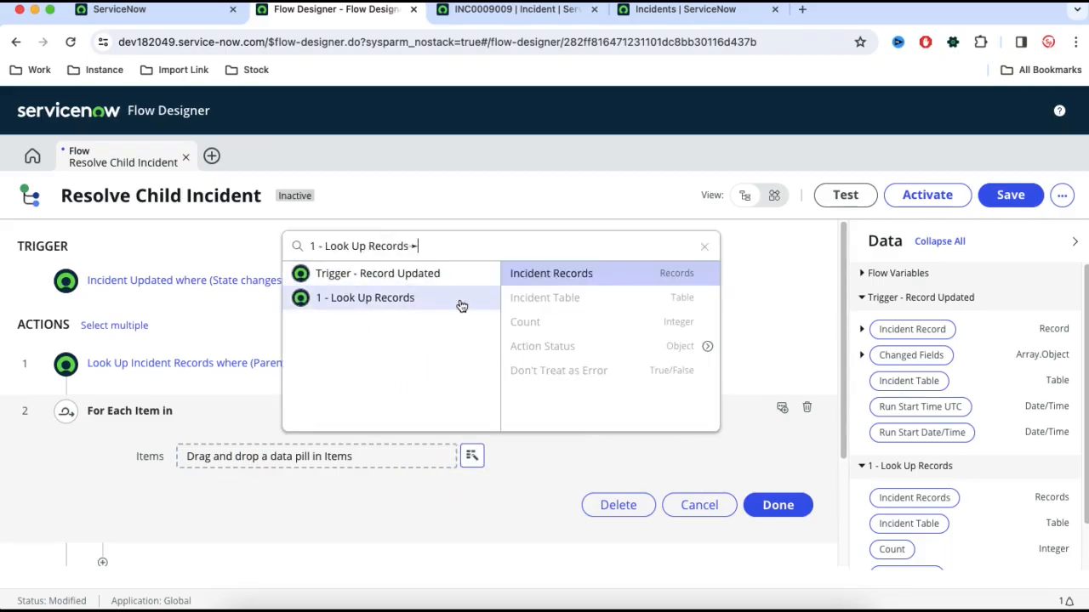
pyautogui.click(562, 274)
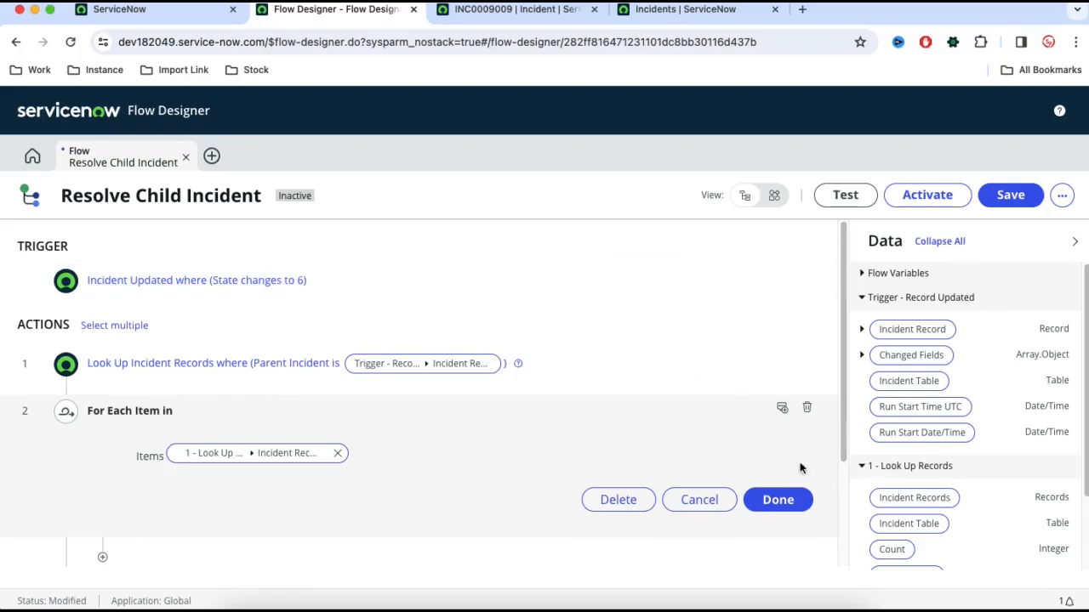
pyautogui.click(775, 505)
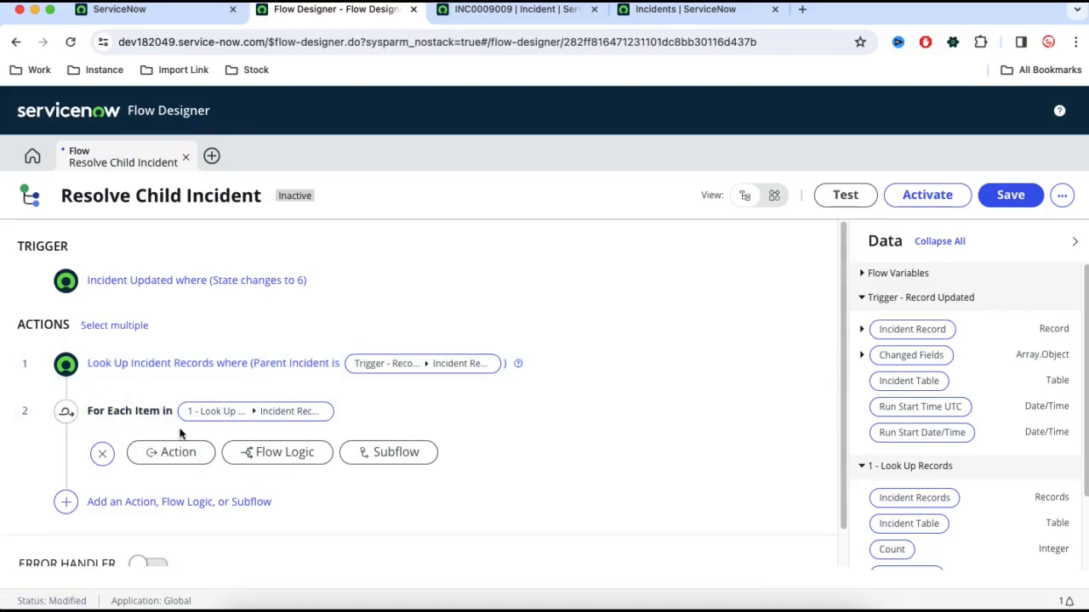
# Add a ServiceNow Core Update Record action inside the For Each loop and set its record to the loop's Incident Record.
pyautogui.click(176, 458)
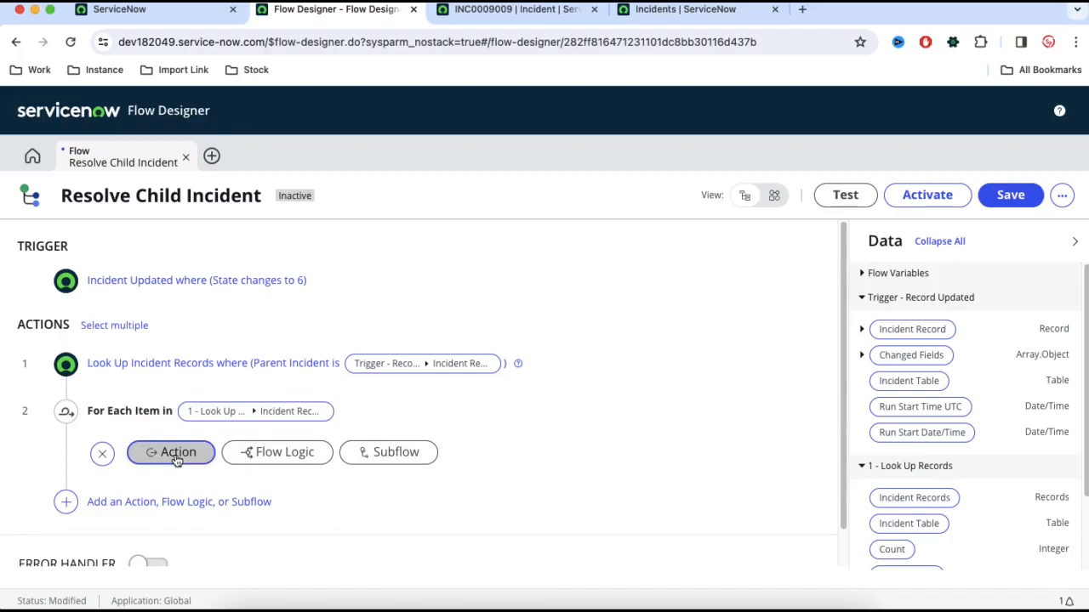
pyautogui.scroll(-5, 686, 410)
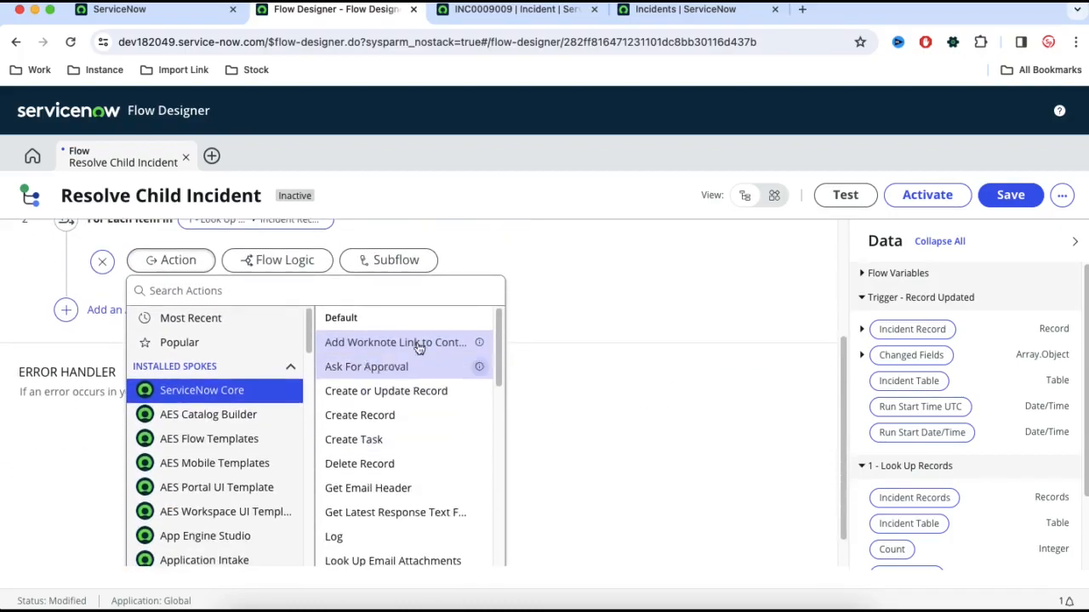
pyautogui.scroll(-3, 476, 425)
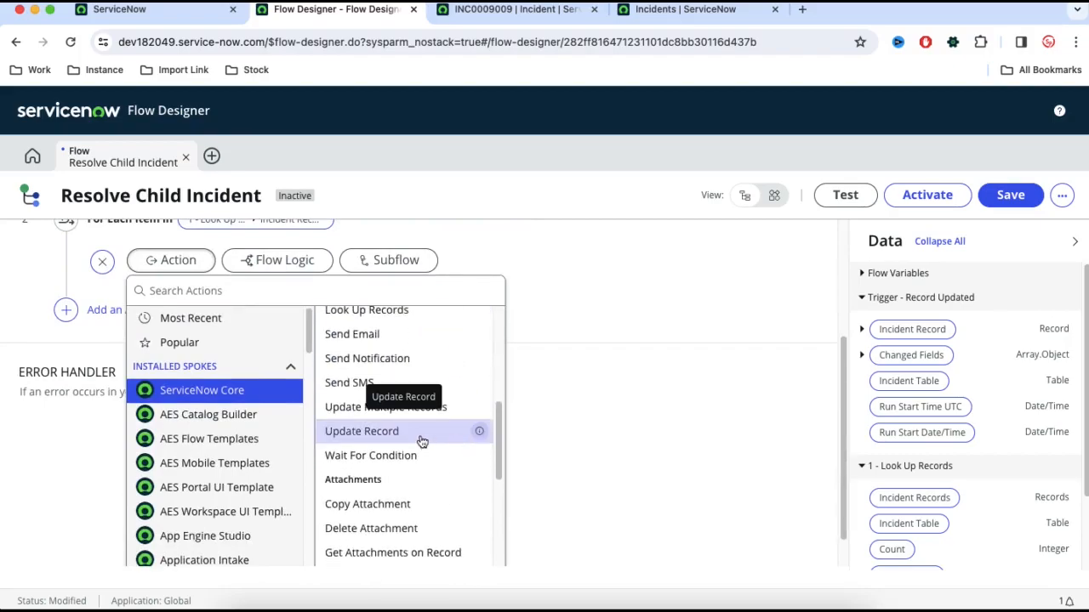
pyautogui.click(420, 435)
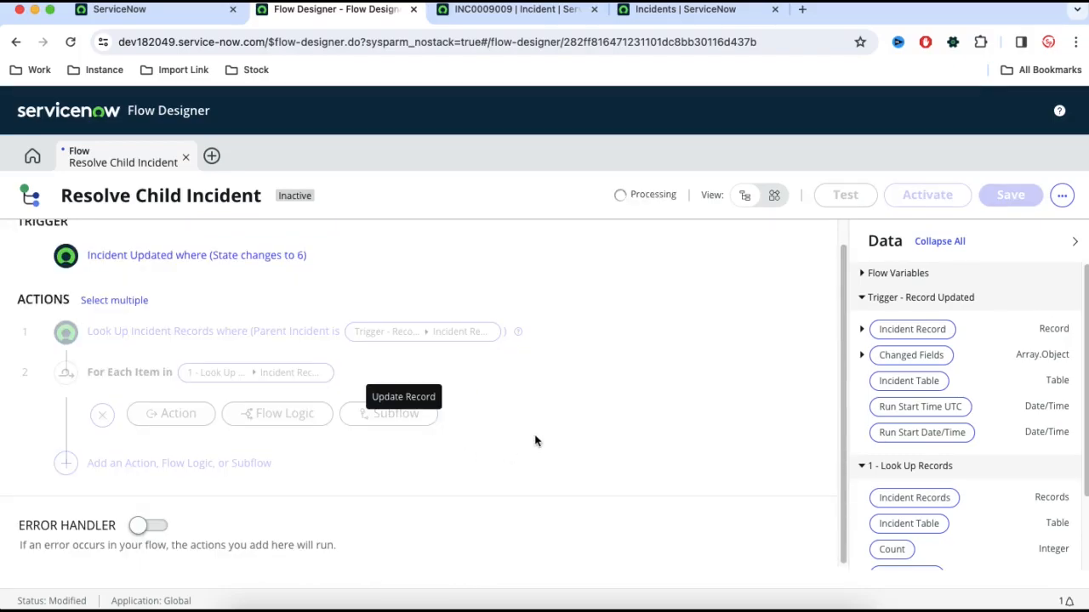
pyautogui.scroll(2, 498, 426)
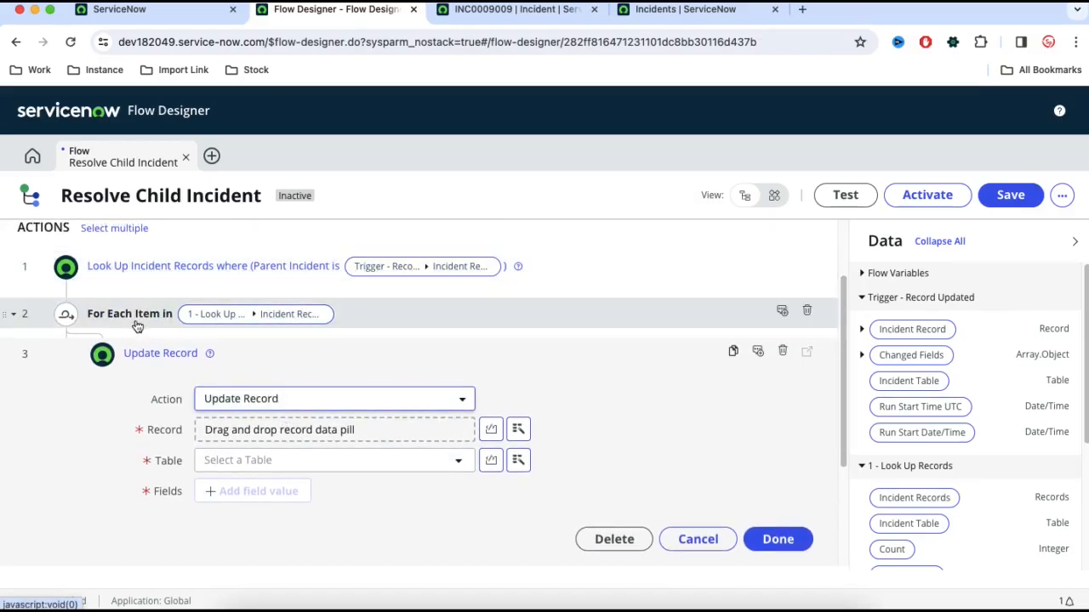
pyautogui.click(518, 429)
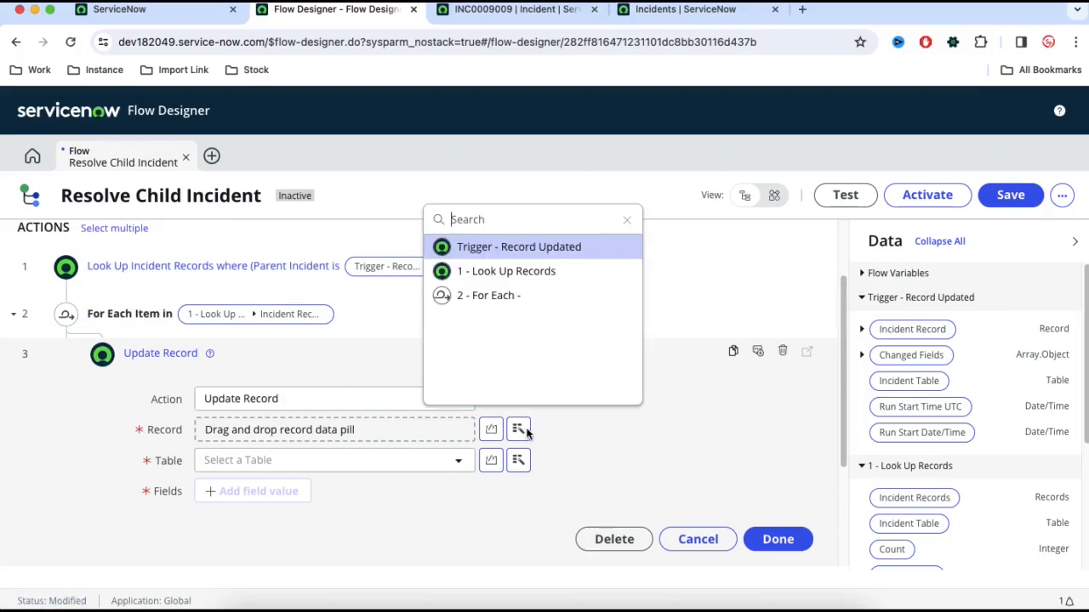
pyautogui.click(548, 307)
pyautogui.click(611, 258)
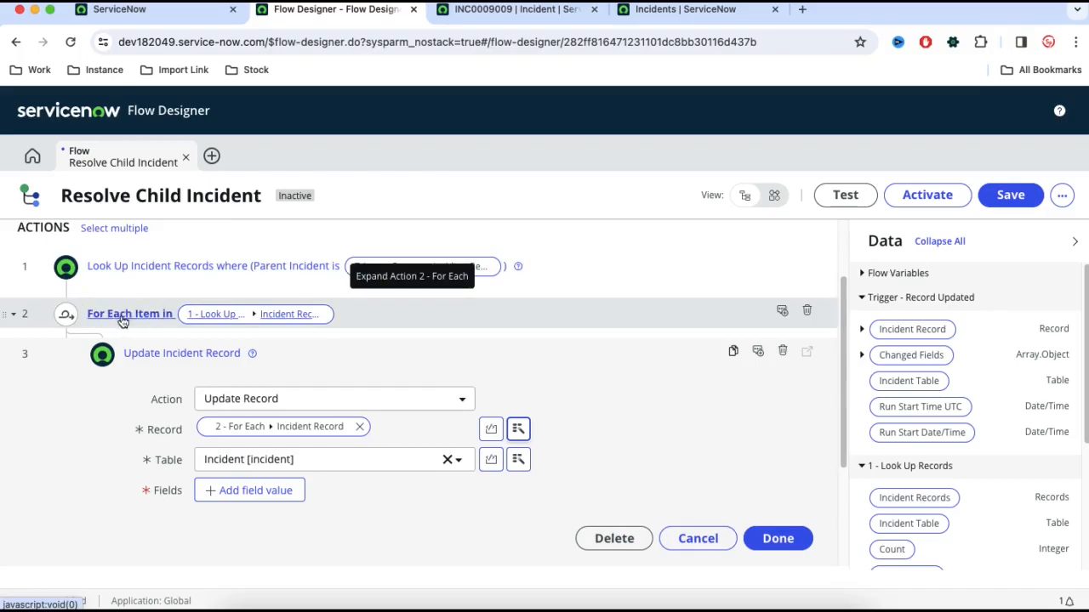
# Add the State field to the Update Record action's field values.
pyautogui.click(262, 496)
pyautogui.click(266, 498)
pyautogui.write('stat')
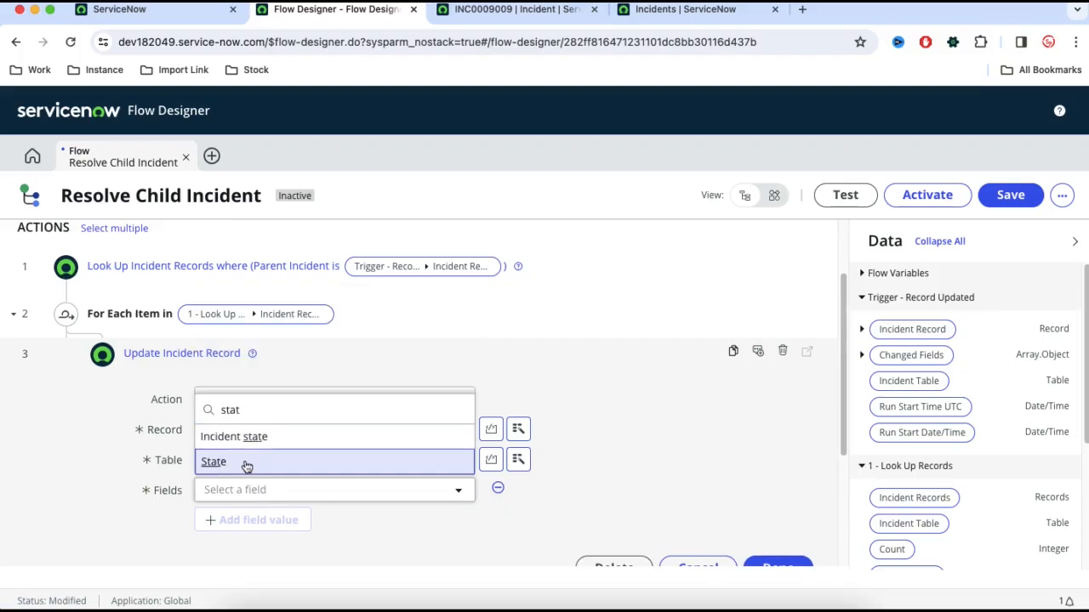
pyautogui.click(247, 463)
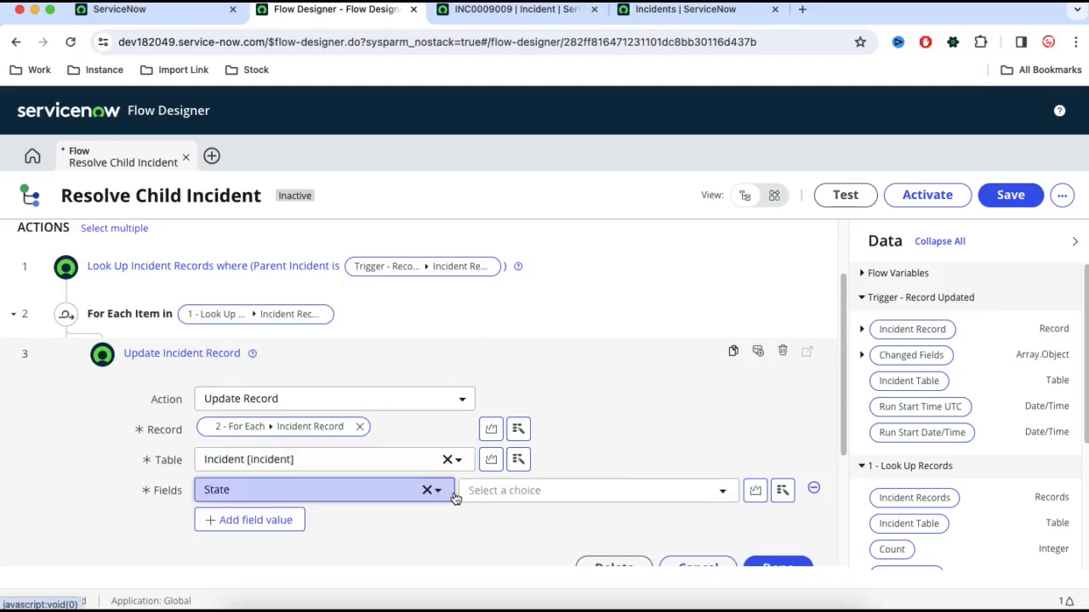
pyautogui.click(781, 494)
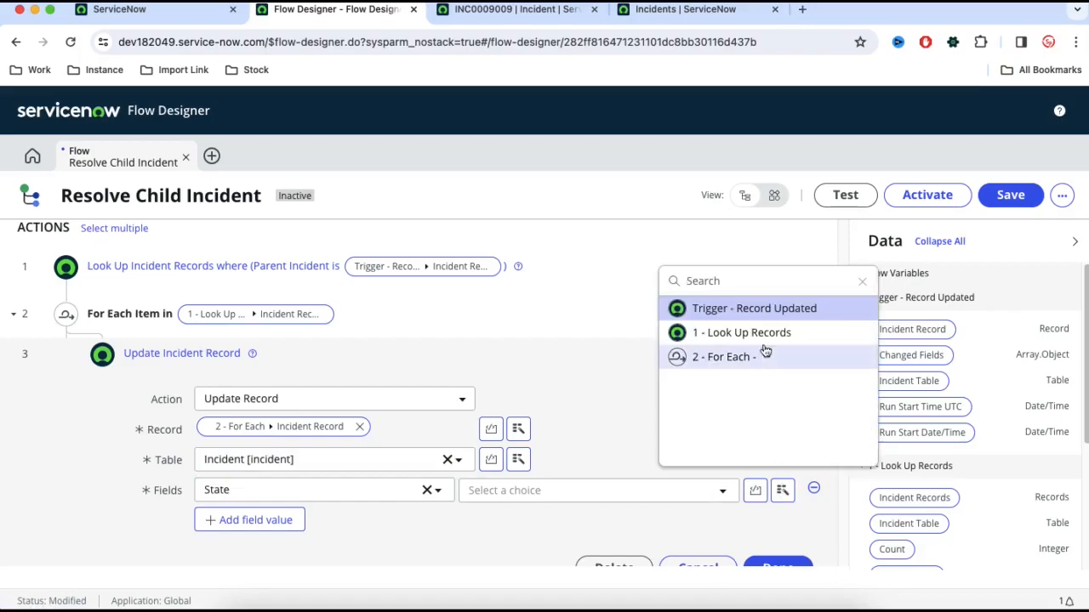
pyautogui.click(764, 317)
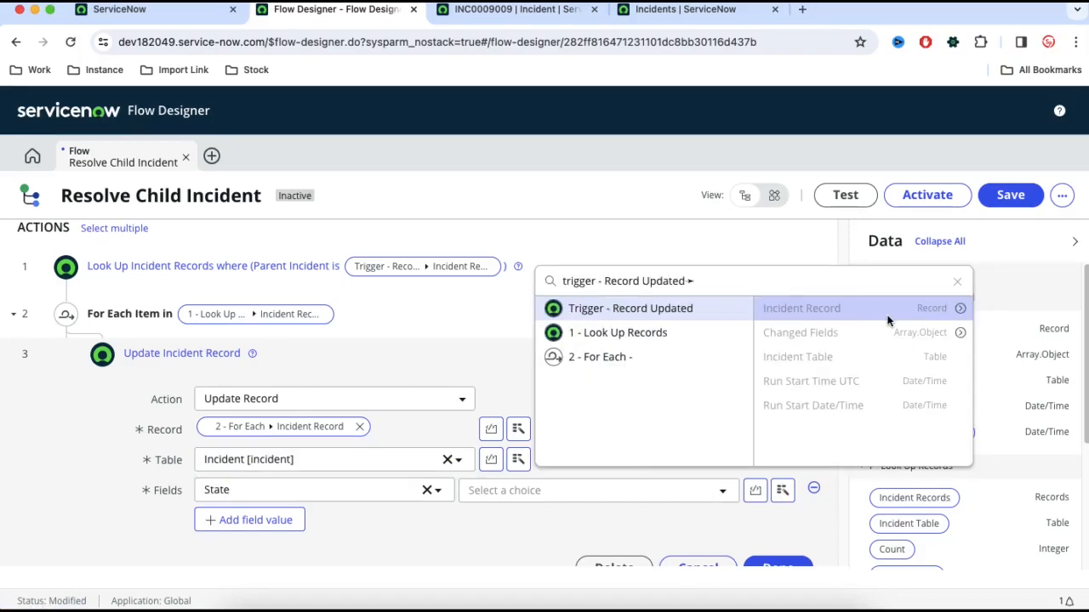
pyautogui.click(569, 502)
# Set the State value in the Update Record action to Resolved.
pyautogui.click(692, 497)
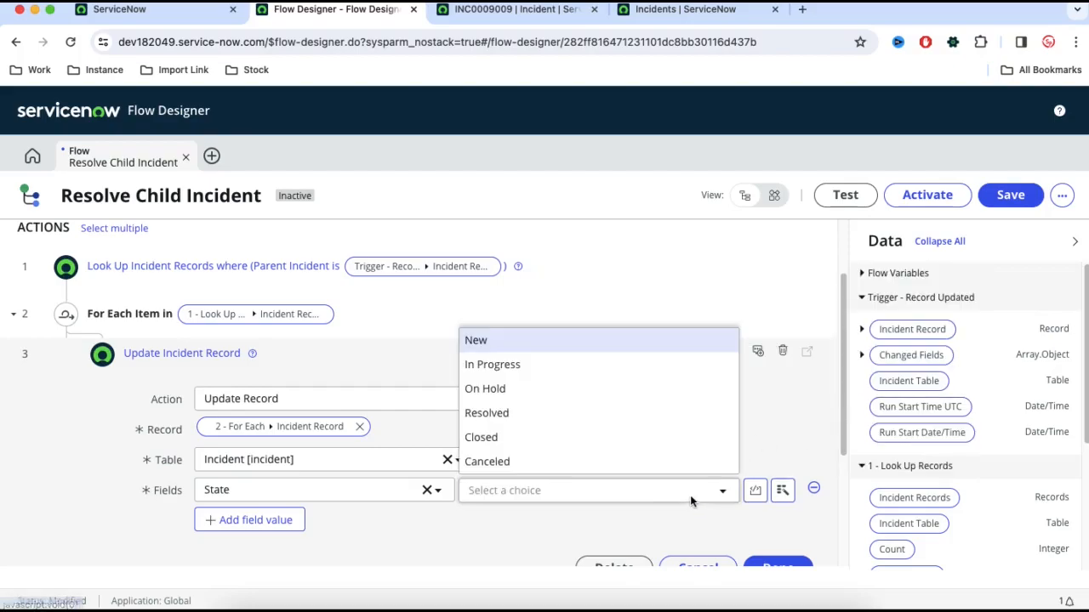
pyautogui.click(498, 412)
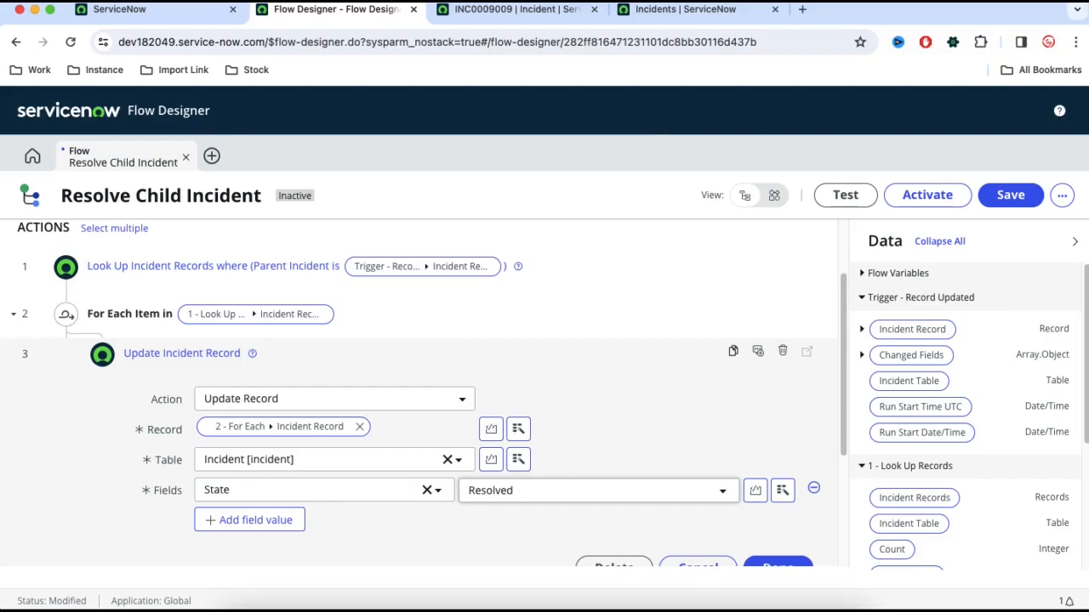
# Review the mandatory resolution information fields on incident INC0009009 and return to the flow.
pyautogui.click(538, 10)
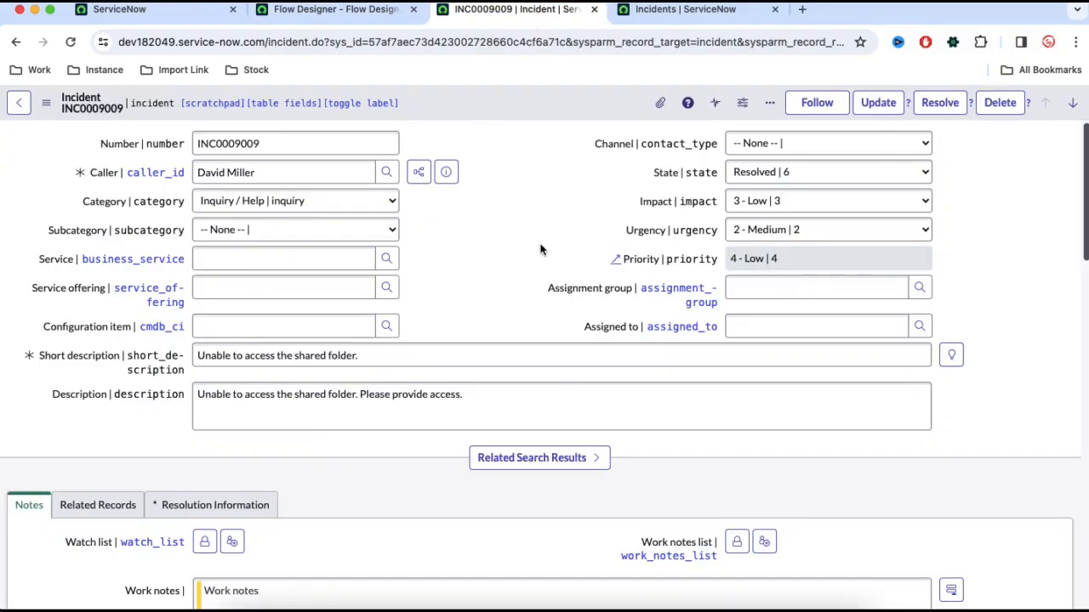
pyautogui.scroll(-3, 539, 249)
pyautogui.click(217, 376)
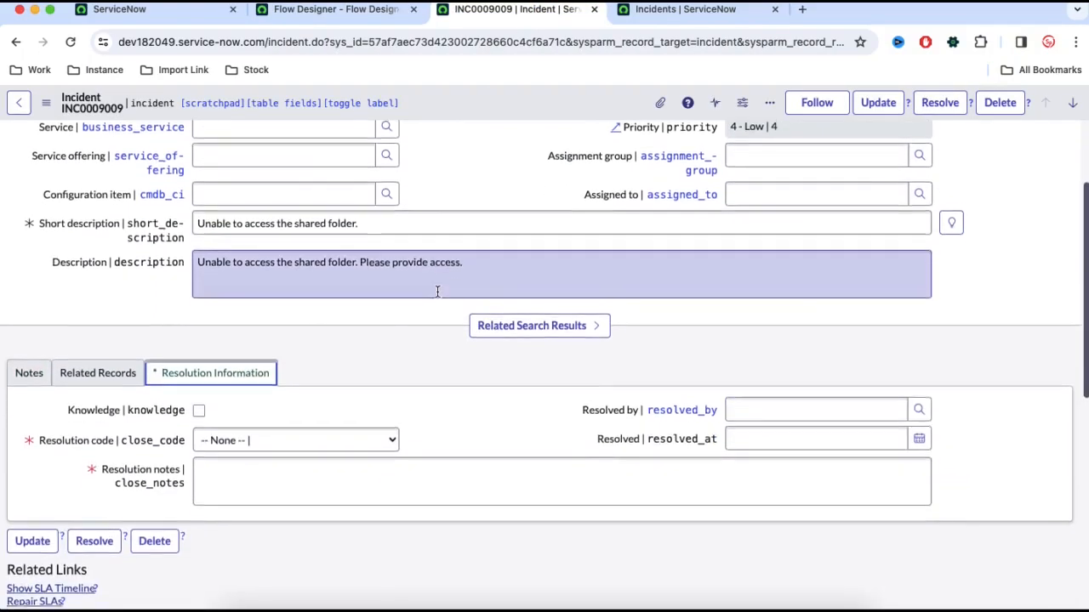
pyautogui.scroll(-1, 438, 291)
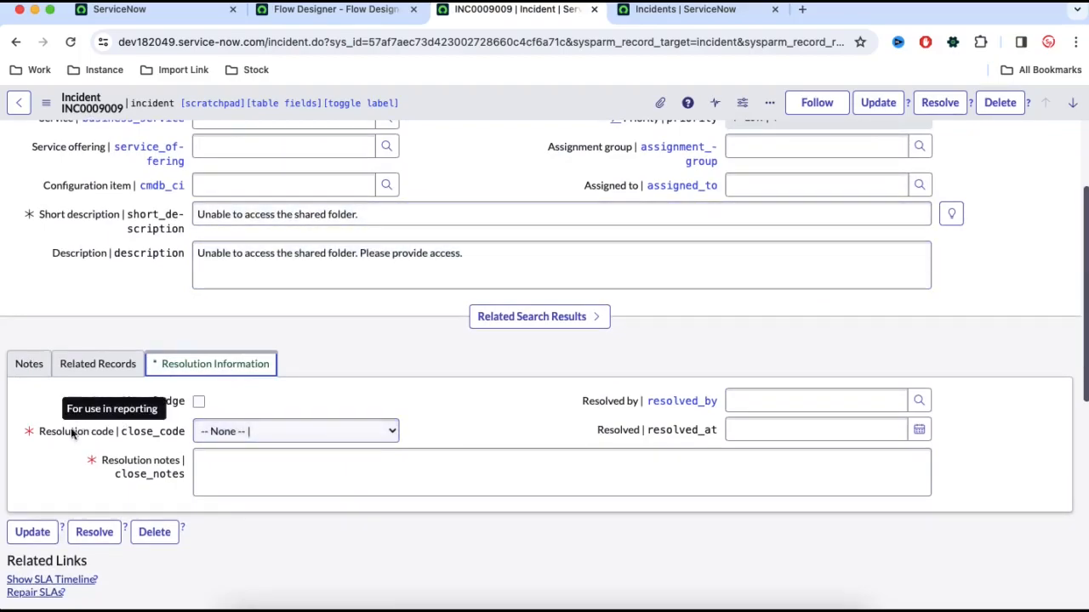
pyautogui.click(199, 475)
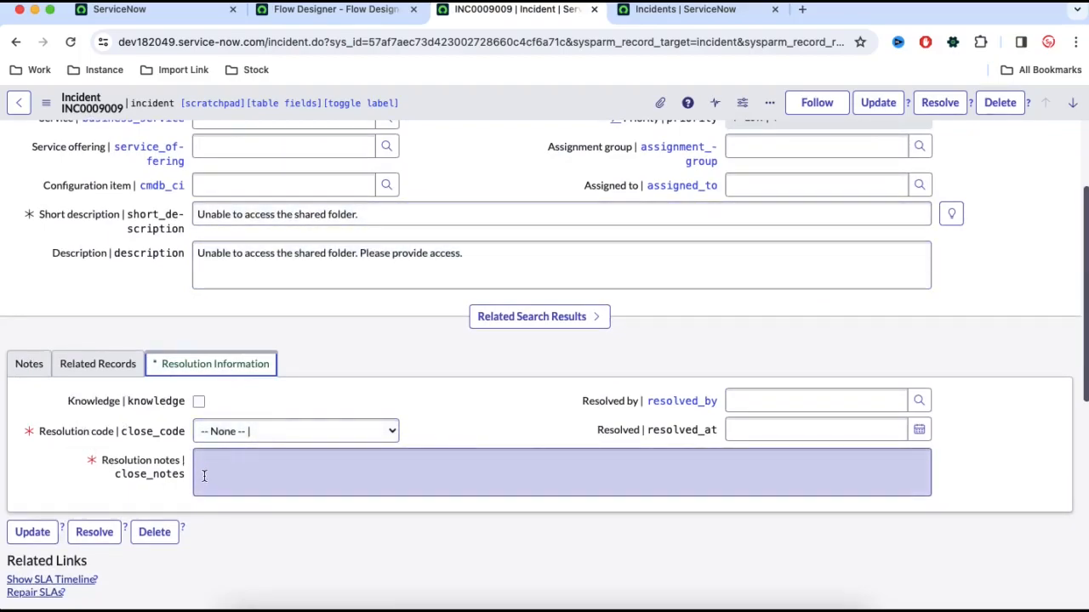
pyautogui.click(296, 12)
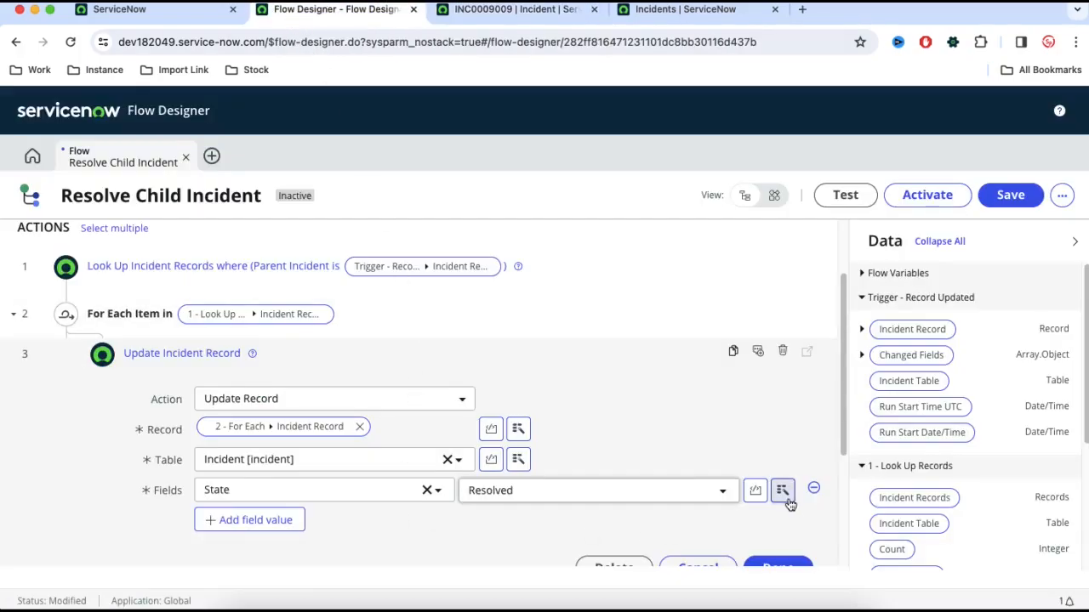
# Add the Resolution code field to the Update Record action's field values.
pyautogui.scroll(-3, 425, 451)
pyautogui.click(281, 417)
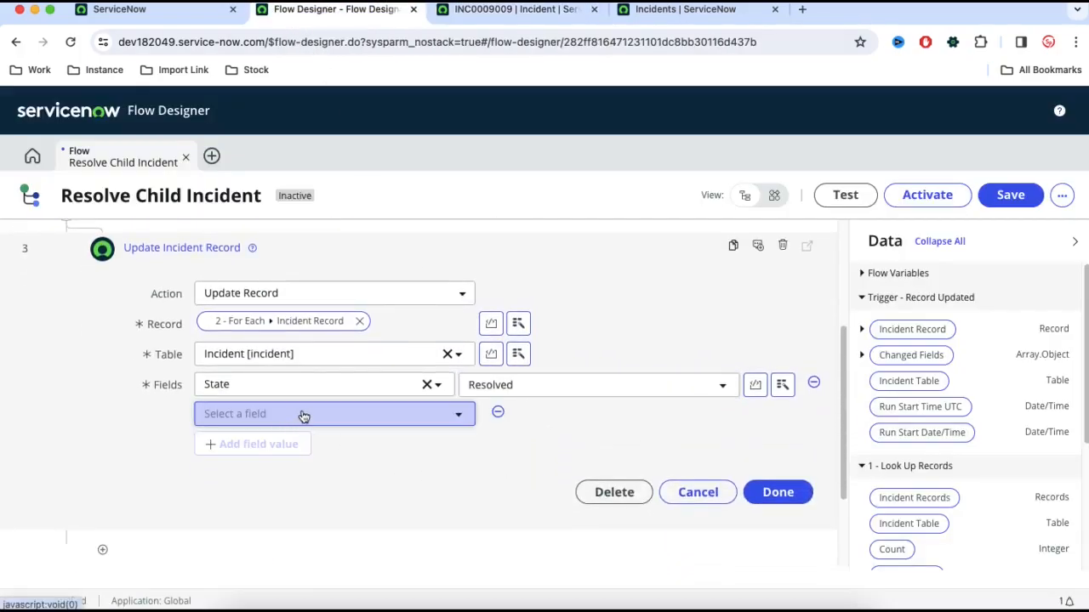
pyautogui.click(301, 414)
pyautogui.write('re')
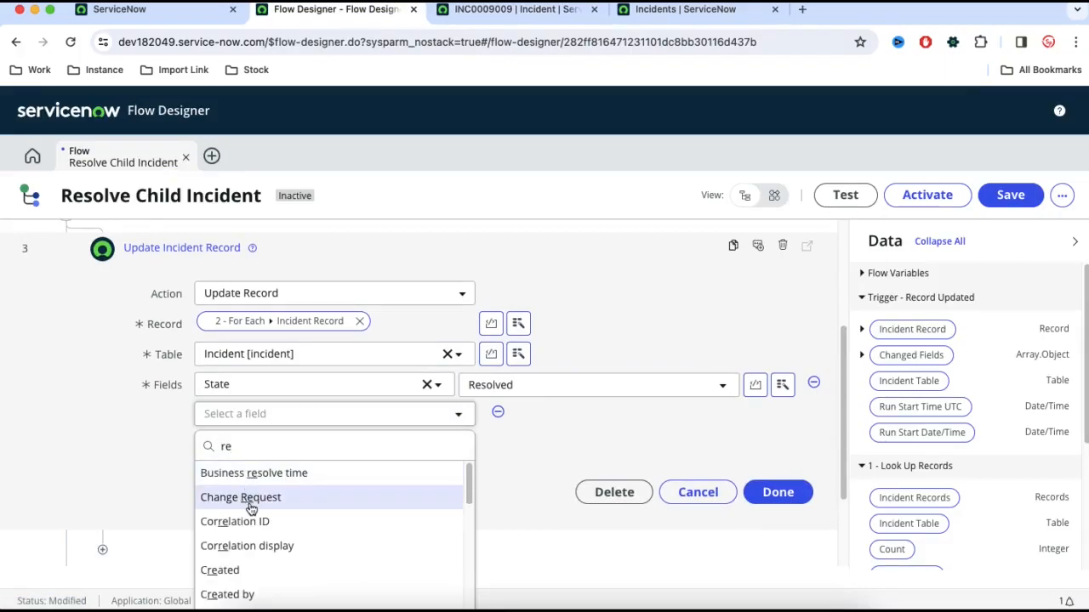
pyautogui.write('sol')
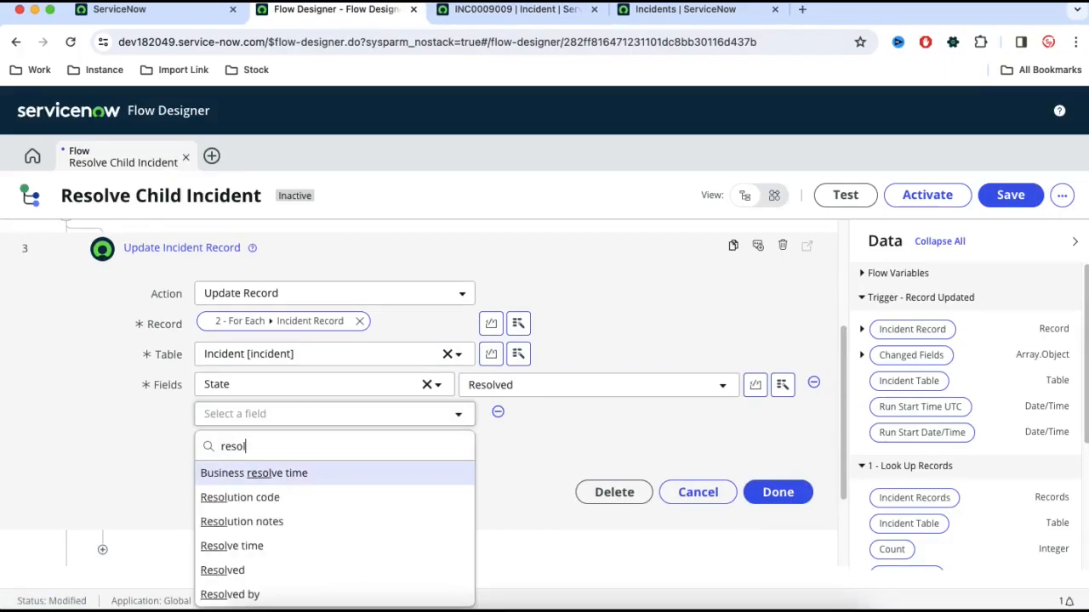
pyautogui.write('u')
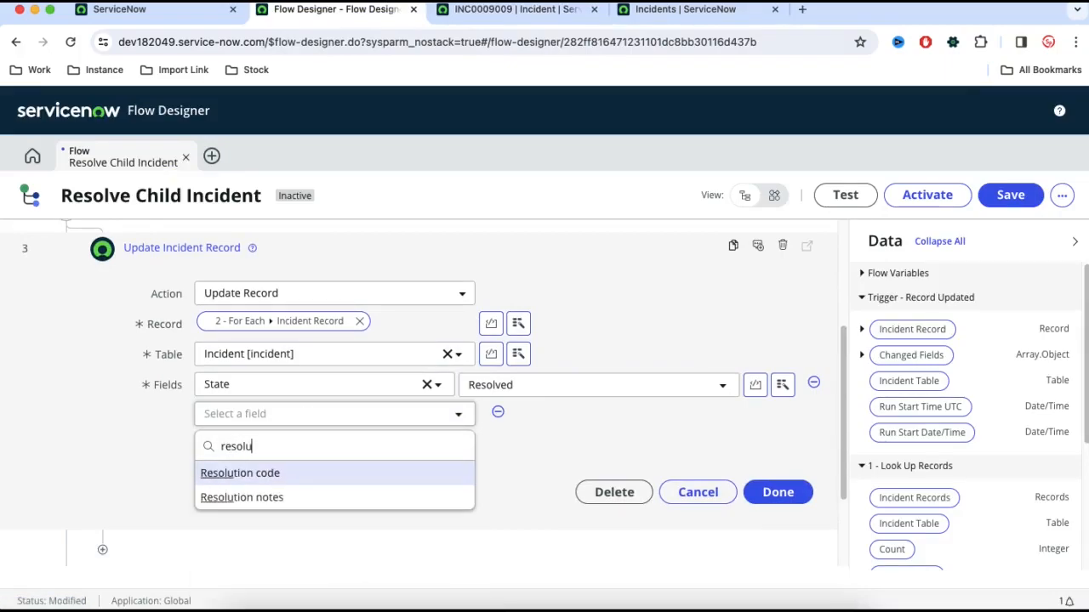
pyautogui.click(267, 482)
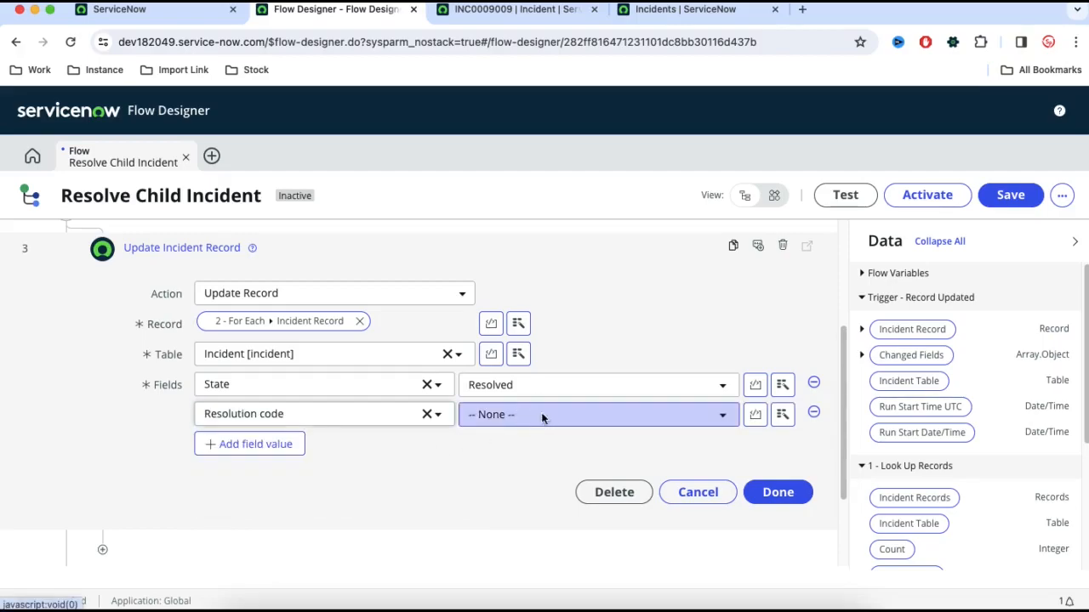
# Try to fill the Resolution code value with a resolution field from the trigger's Incident Record.
pyautogui.click(542, 417)
pyautogui.click(385, 501)
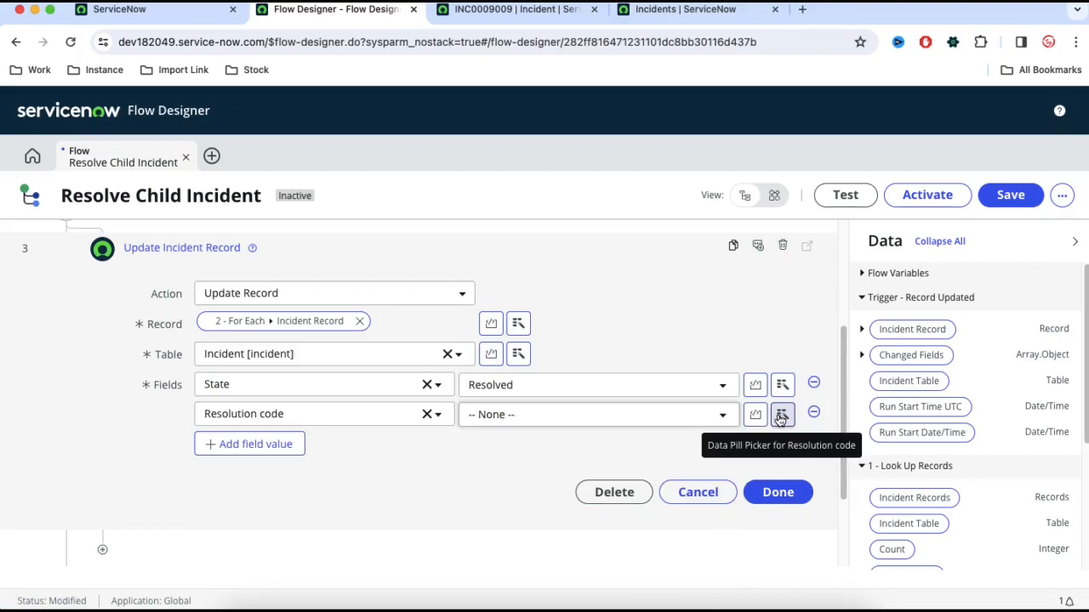
pyautogui.scroll(3, 724, 329)
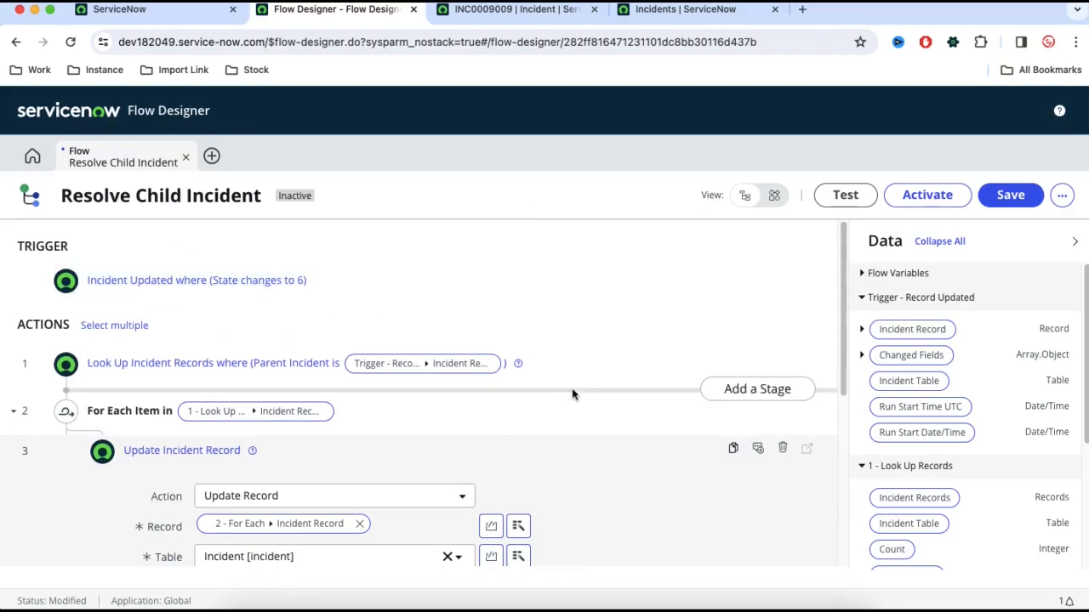
pyautogui.scroll(-5, 642, 359)
pyautogui.click(783, 290)
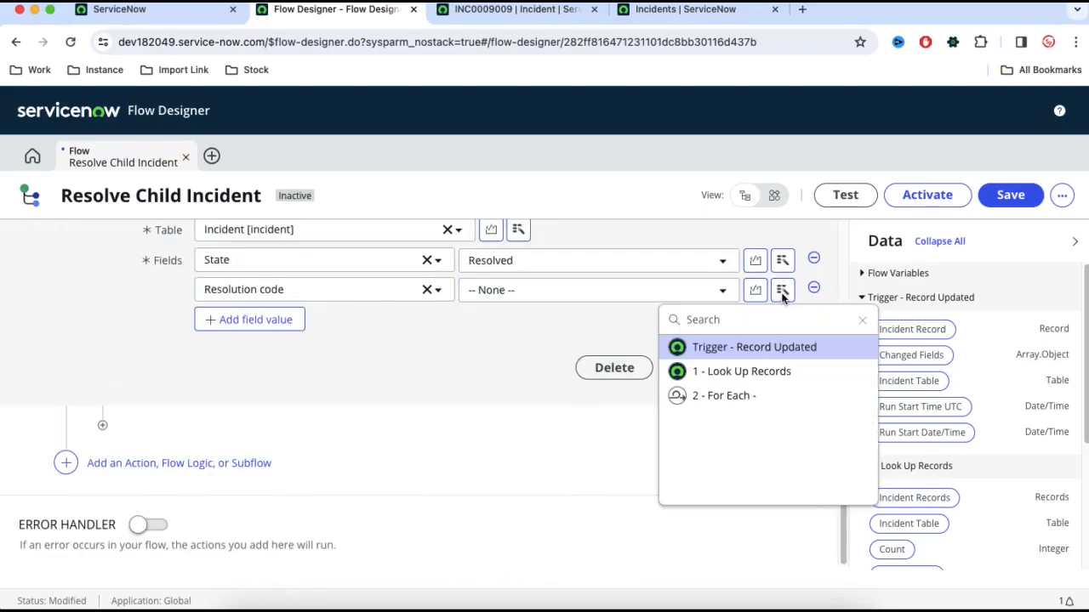
pyautogui.click(759, 347)
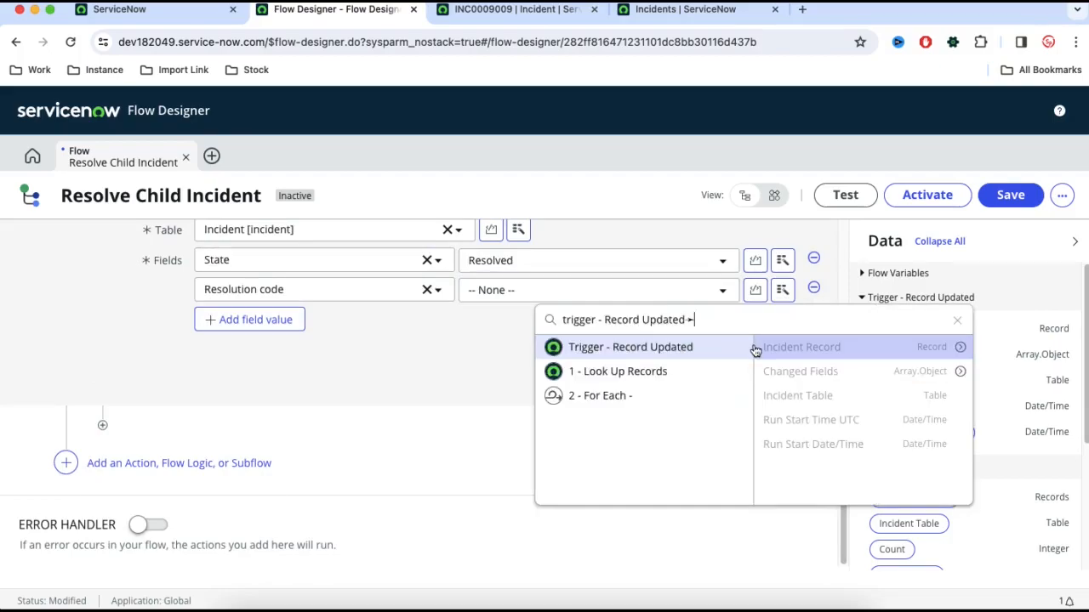
pyautogui.click(960, 347)
pyautogui.write('res')
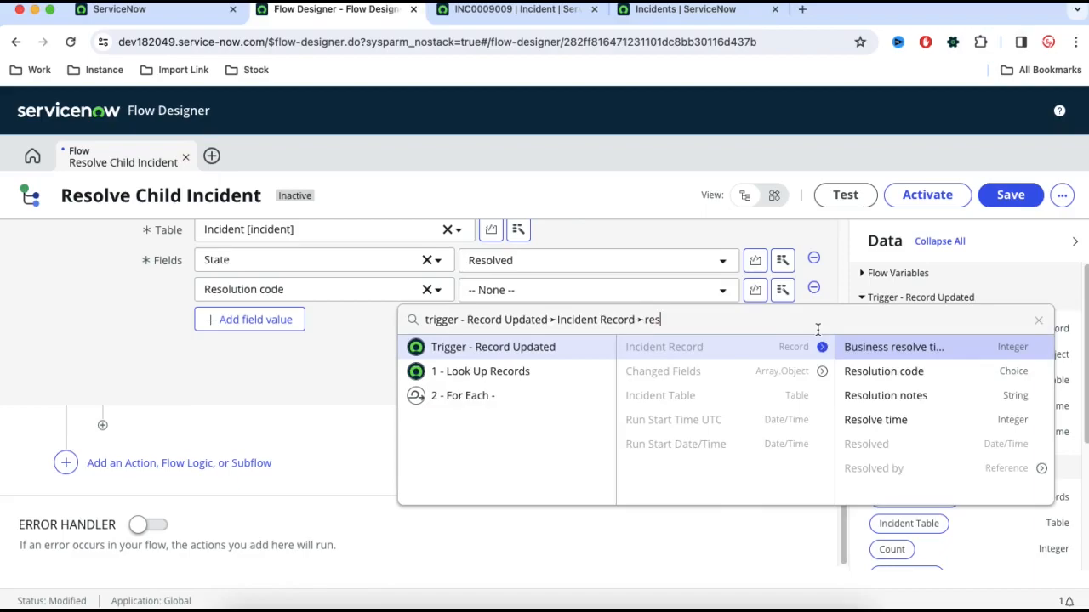
pyautogui.write('ol')
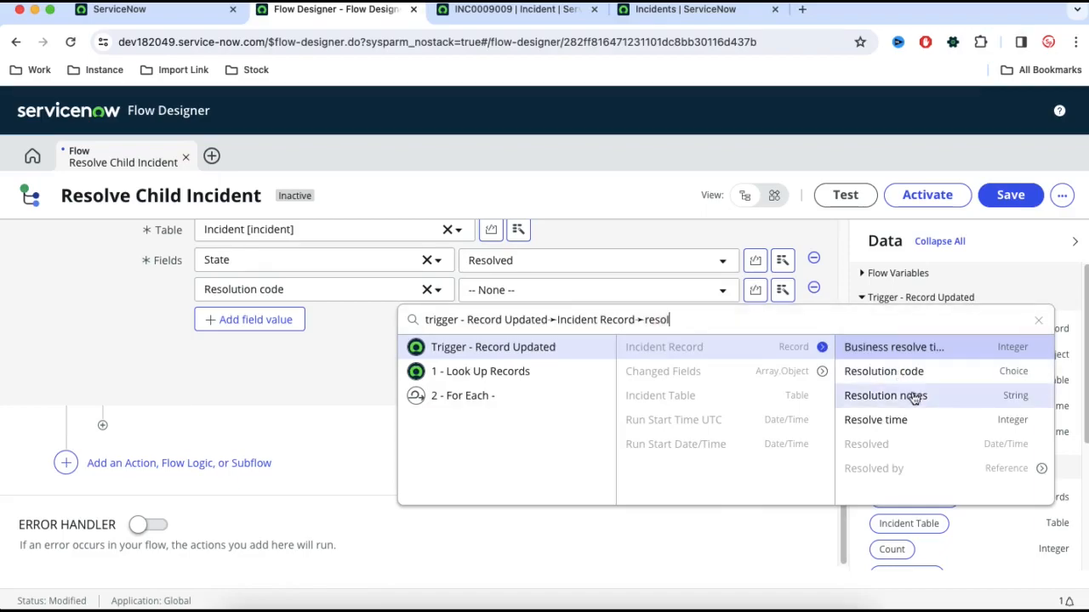
pyautogui.click(906, 408)
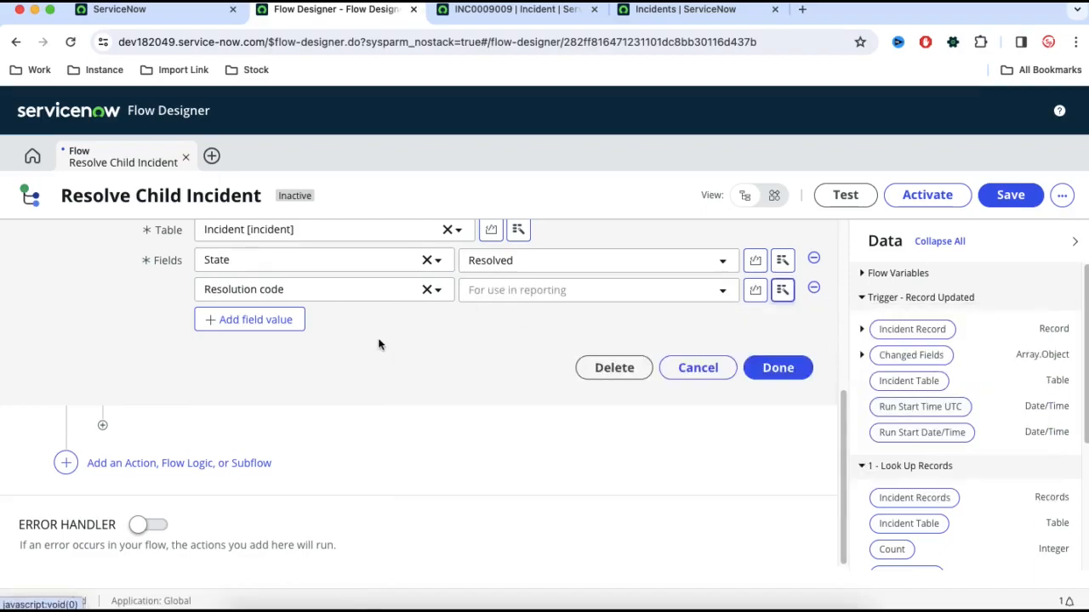
# Add another field row and map the Resolution code value to the trigger Incident Record's Resolution code.
pyautogui.click(291, 321)
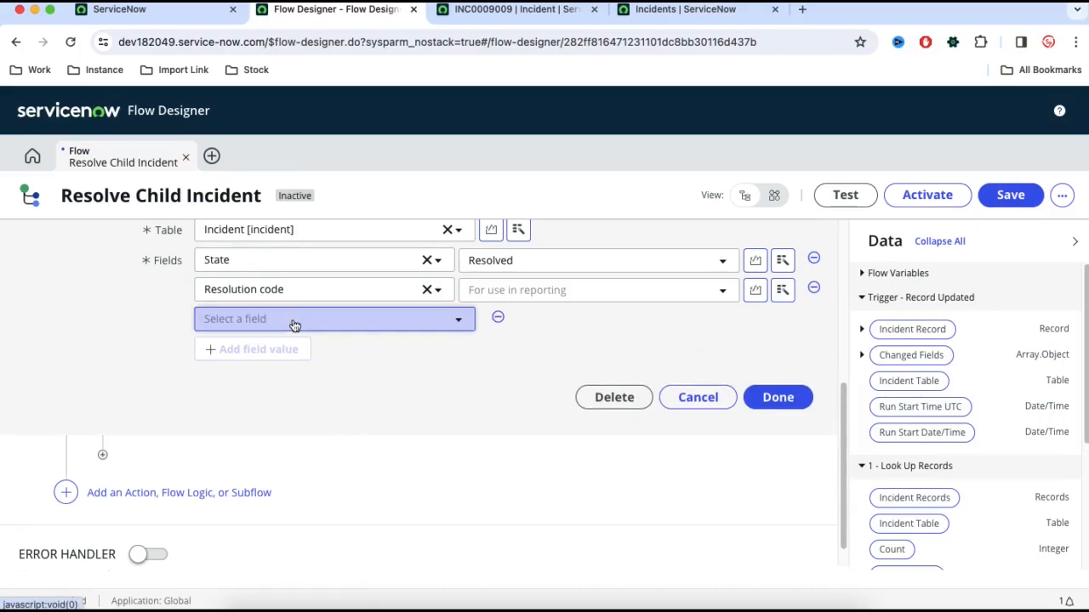
pyautogui.click(782, 291)
pyautogui.click(794, 351)
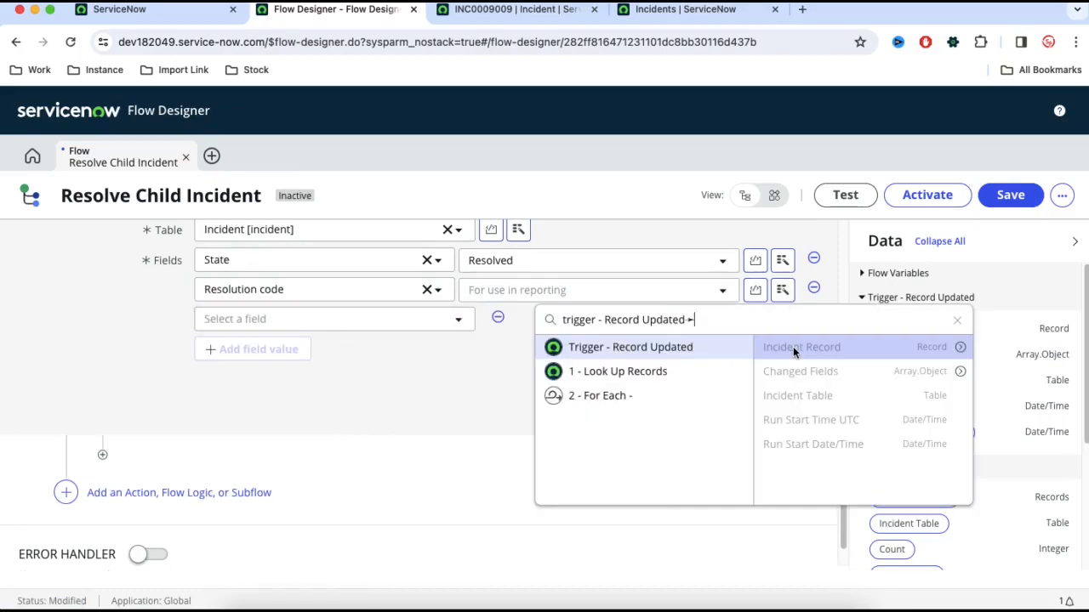
pyautogui.click(959, 348)
pyautogui.write('res')
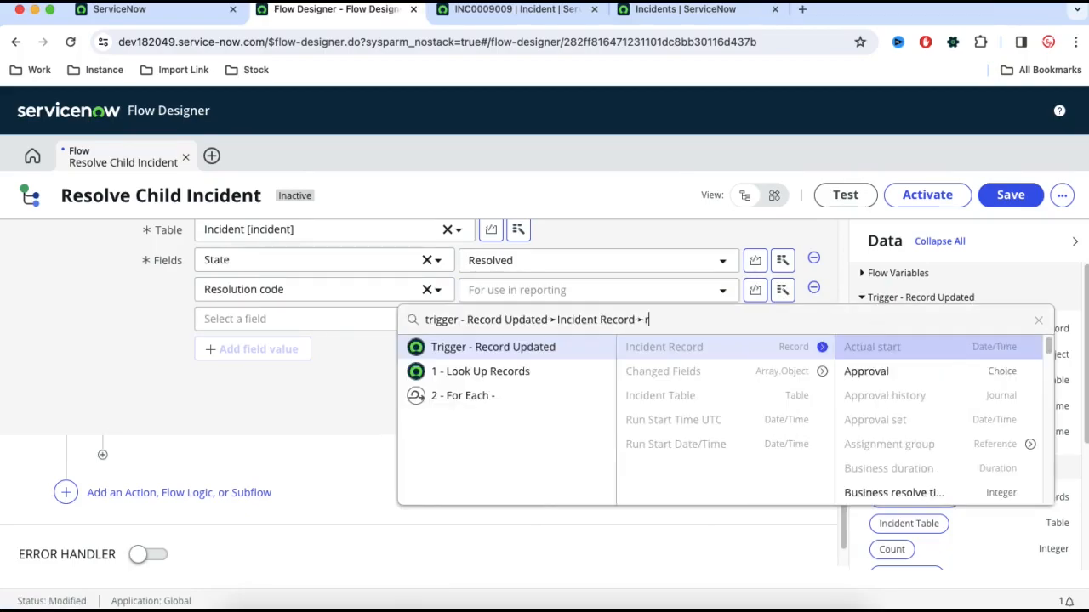
pyautogui.write('ul')
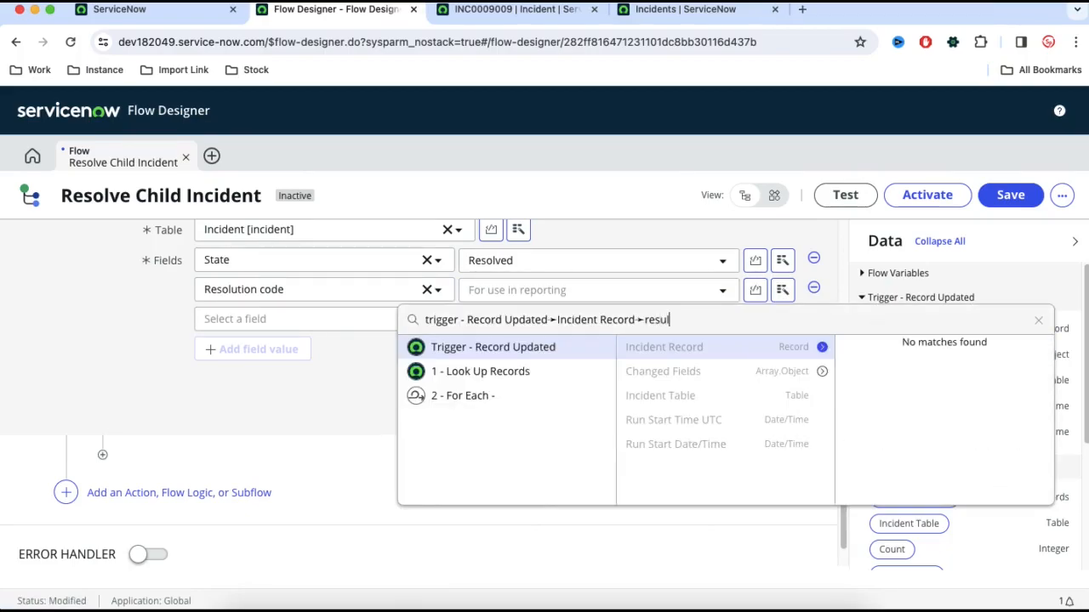
pyautogui.press('BackSpace')
pyautogui.press('BackSpace')
pyautogui.write('olu')
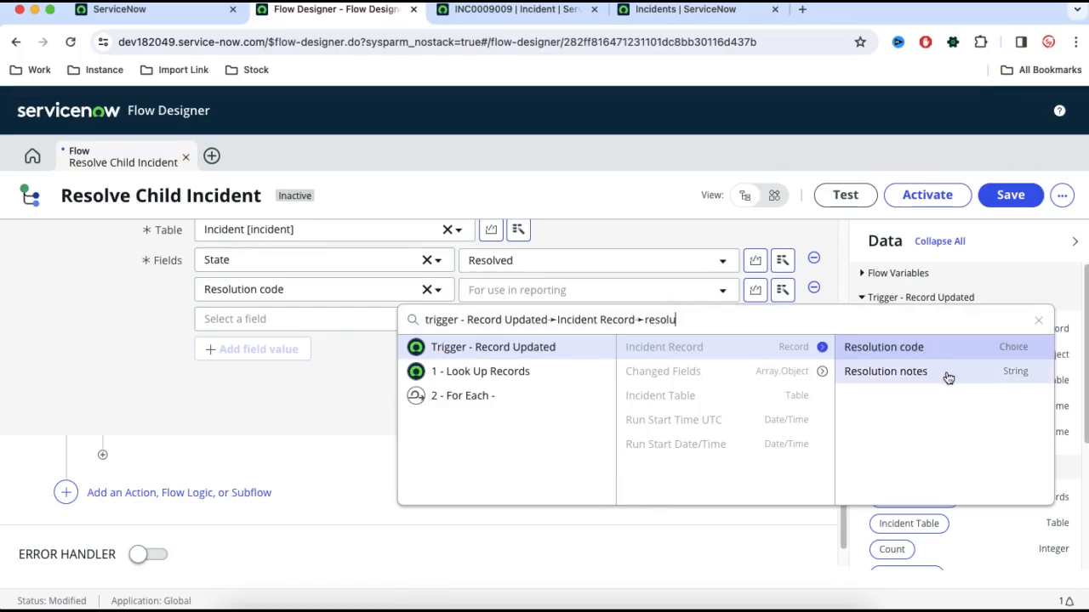
pyautogui.click(900, 350)
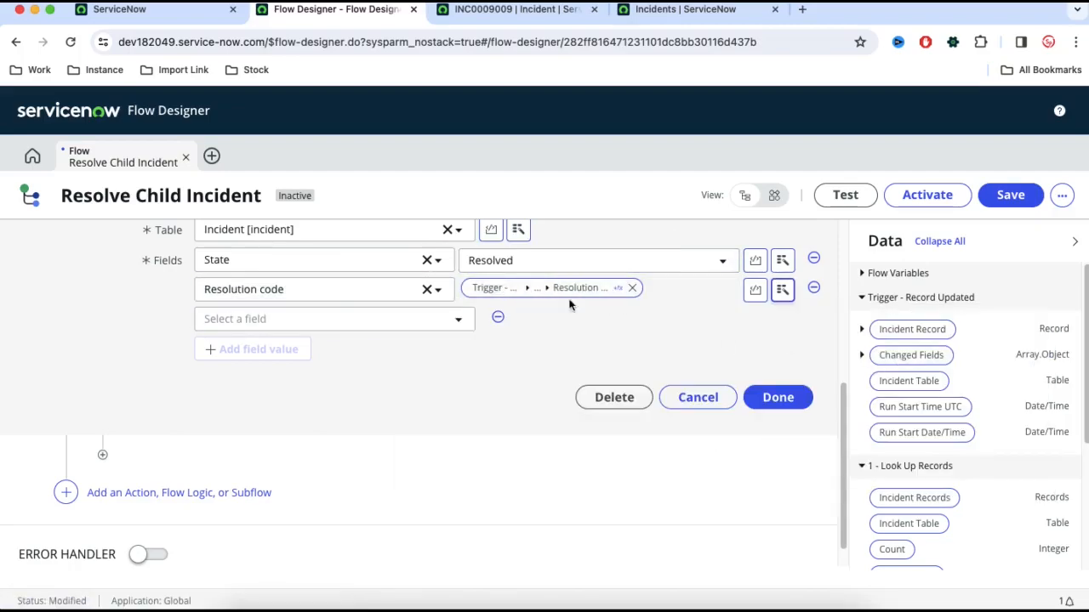
# Choose Resolution notes as the field for the empty row of the Update Record action.
pyautogui.click(407, 325)
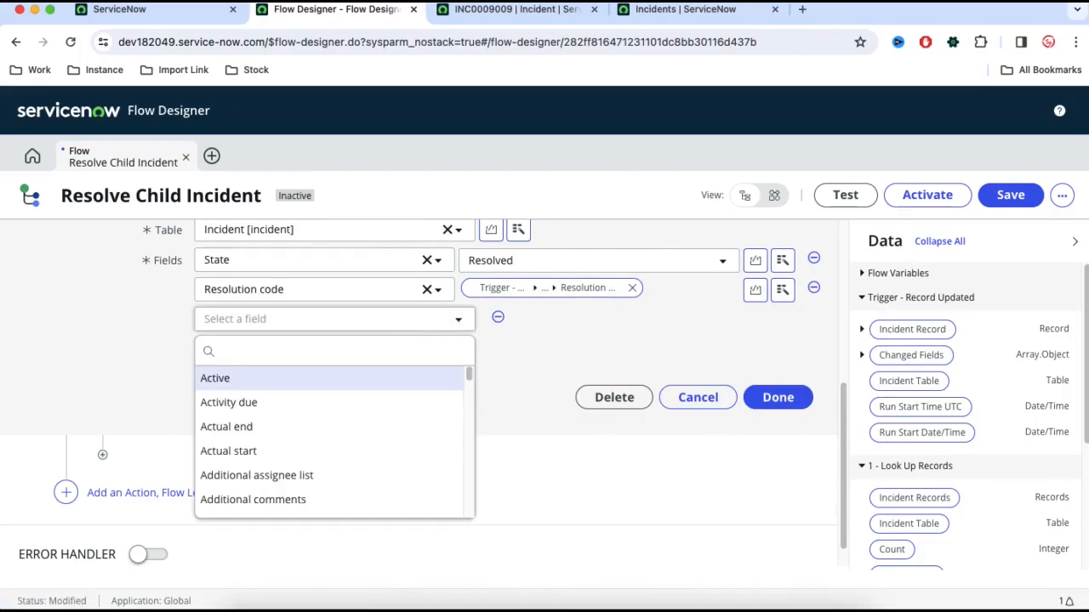
pyautogui.write('res')
pyautogui.press('Down')
pyautogui.press('Down')
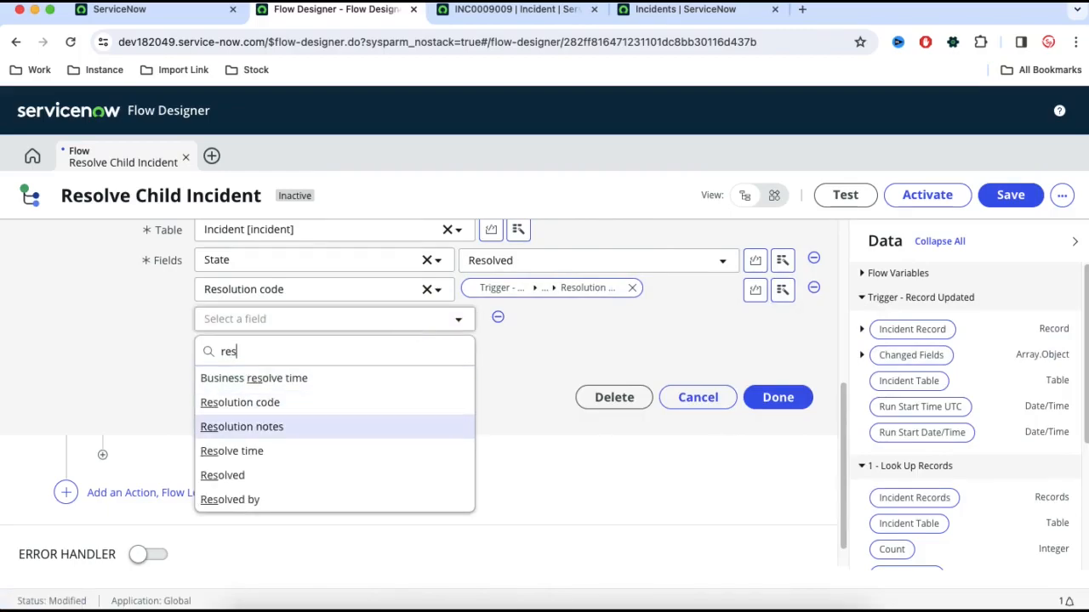
pyautogui.press('Return')
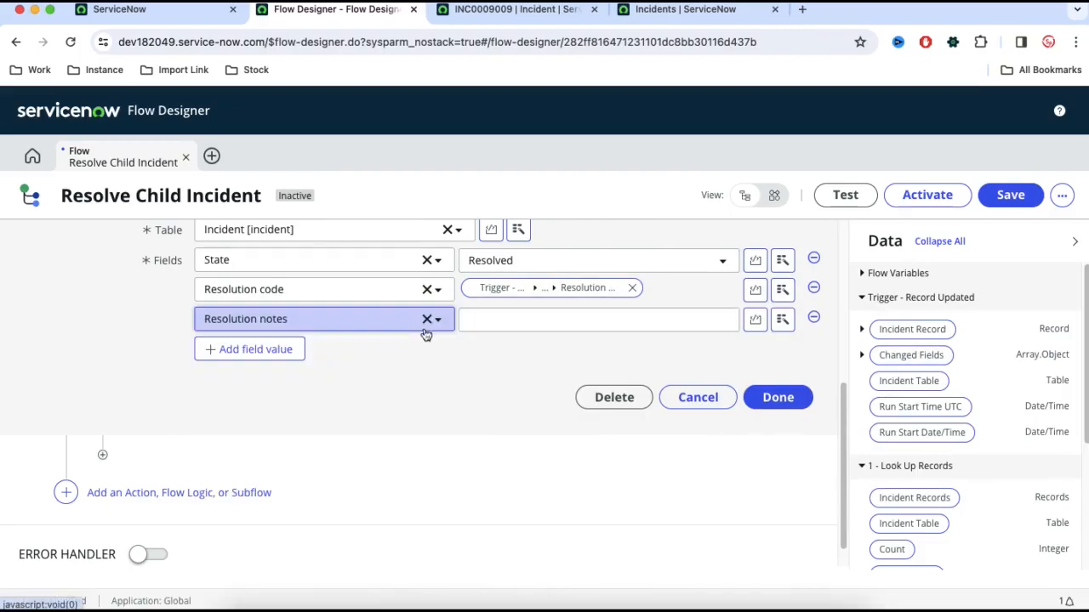
# Map the Resolution notes value to the trigger Incident Record's Resolution notes and finish the Update Record action.
pyautogui.click(782, 320)
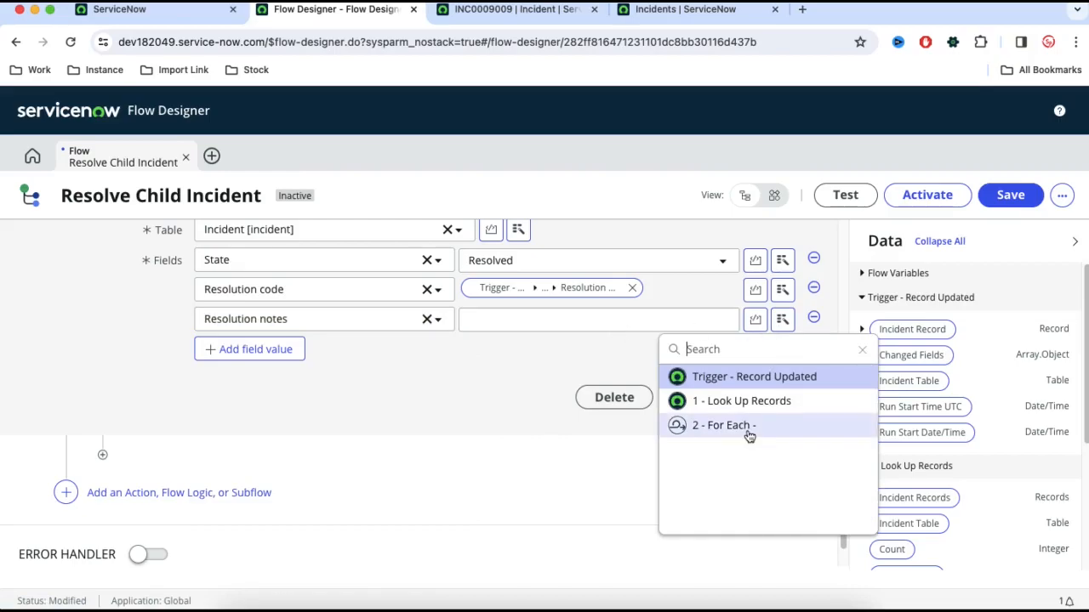
pyautogui.click(761, 383)
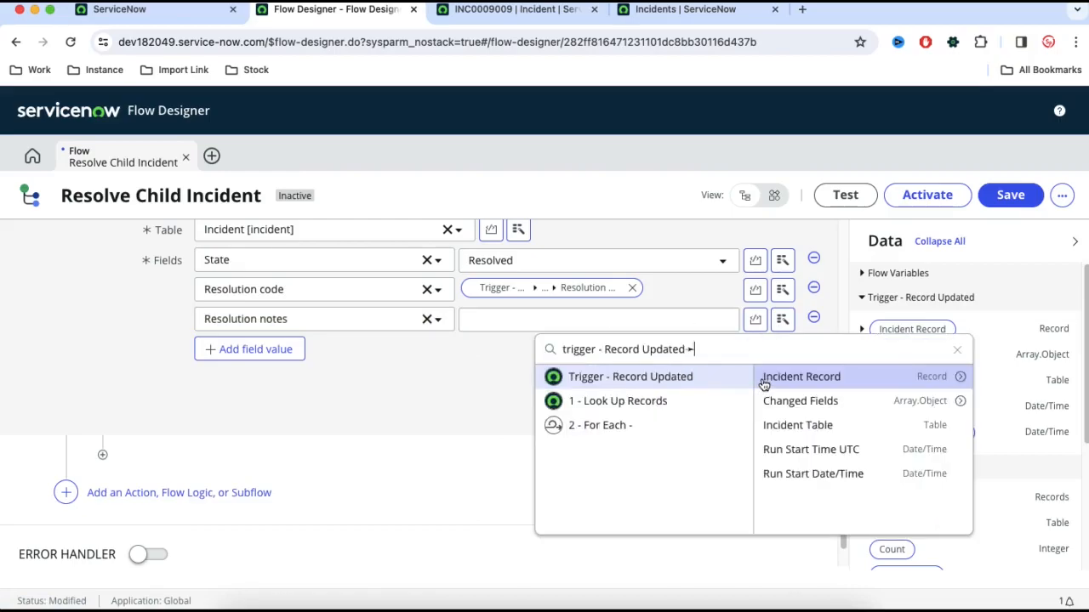
pyautogui.click(959, 377)
pyautogui.write('rd ►r')
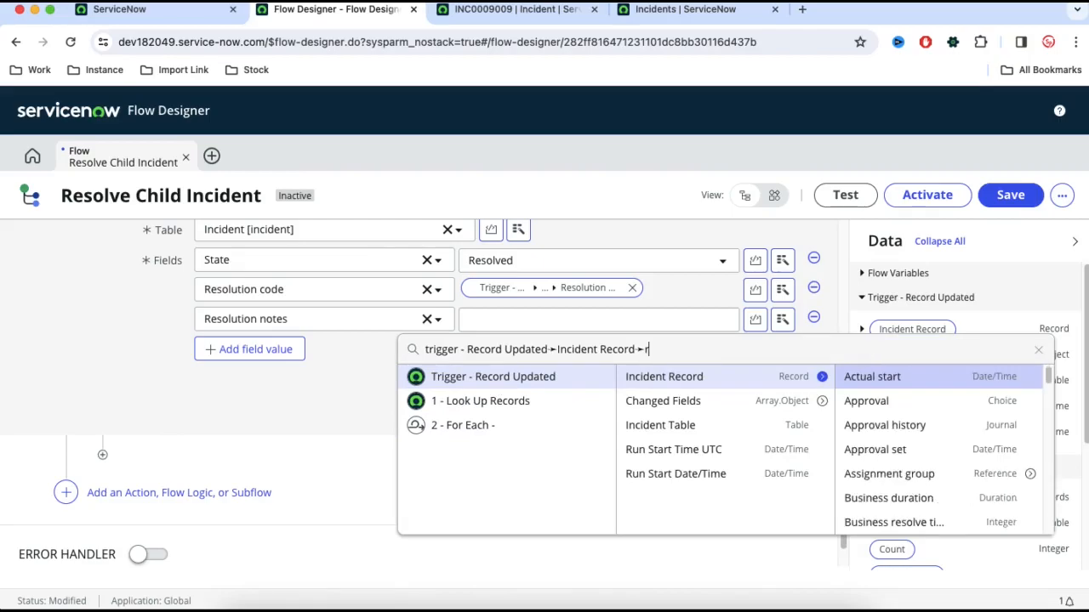
pyautogui.write('es')
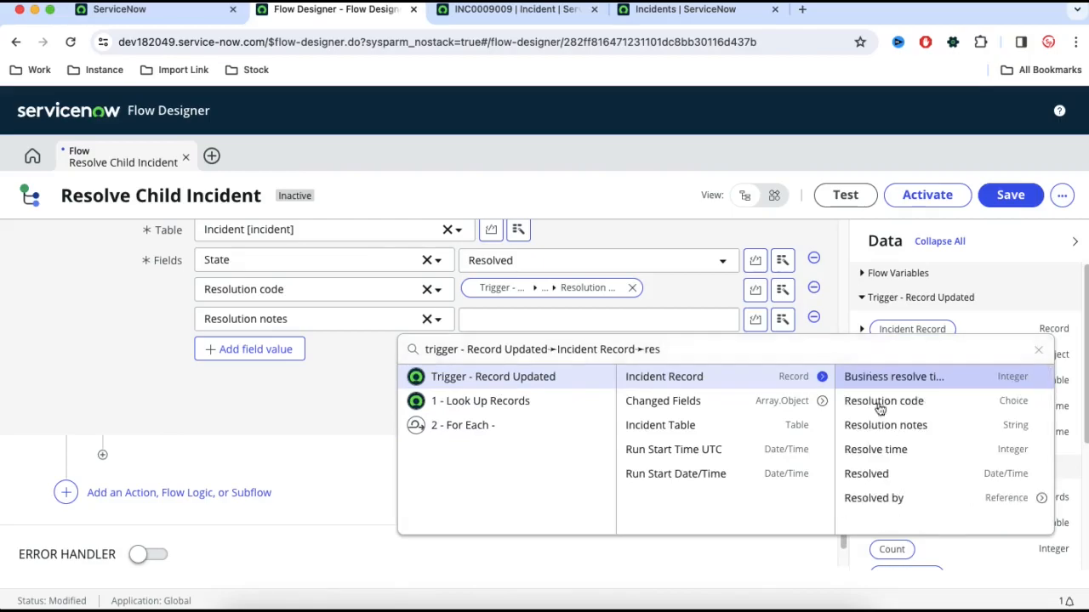
pyautogui.click(879, 426)
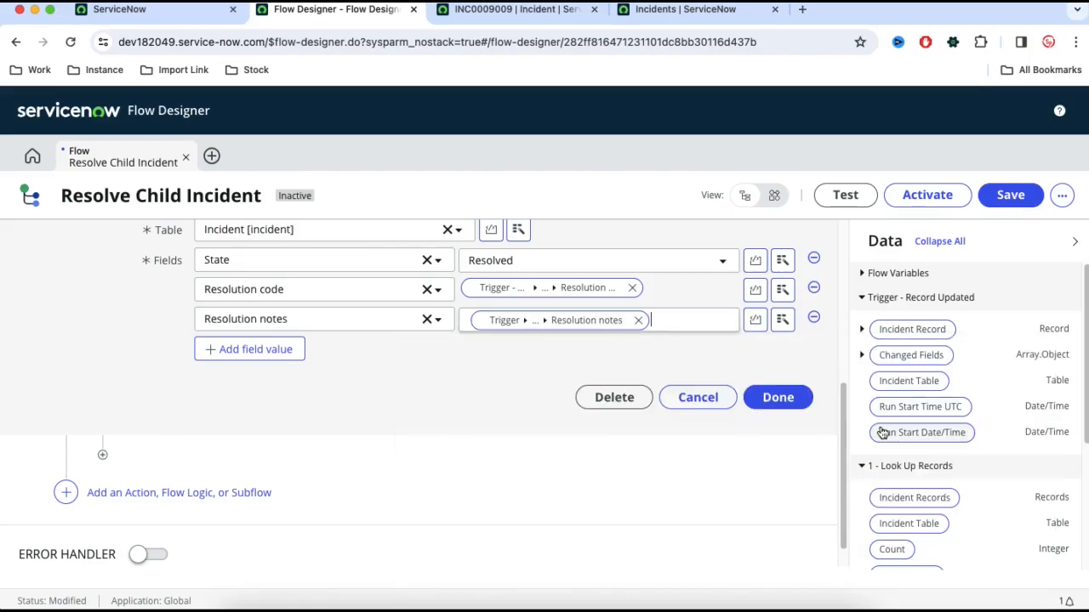
pyautogui.click(778, 400)
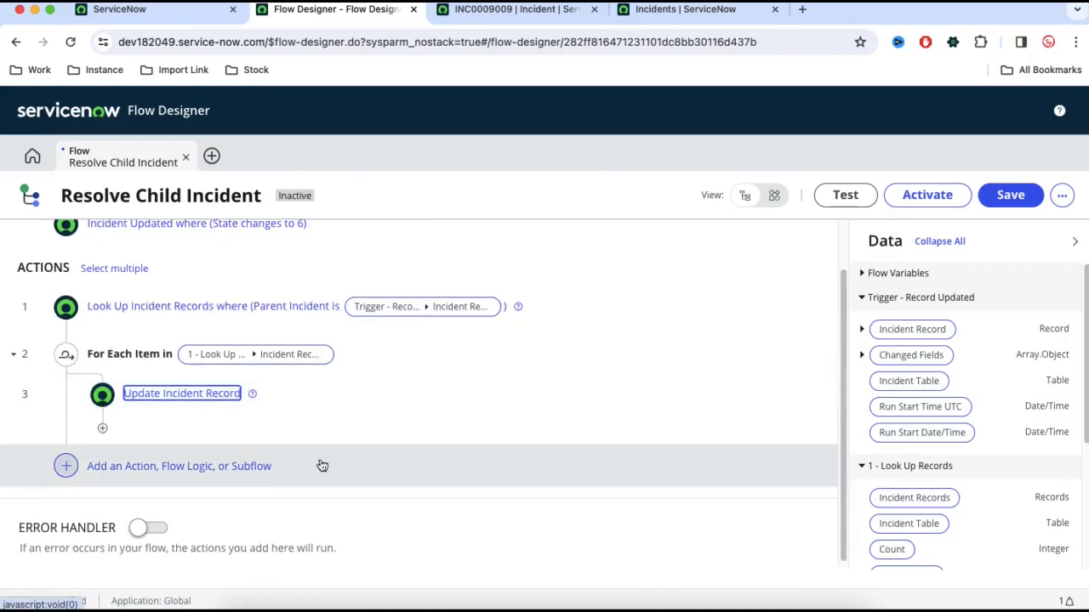
# Save the Resolve Child Incident flow and activate it.
pyautogui.scroll(1, 327, 379)
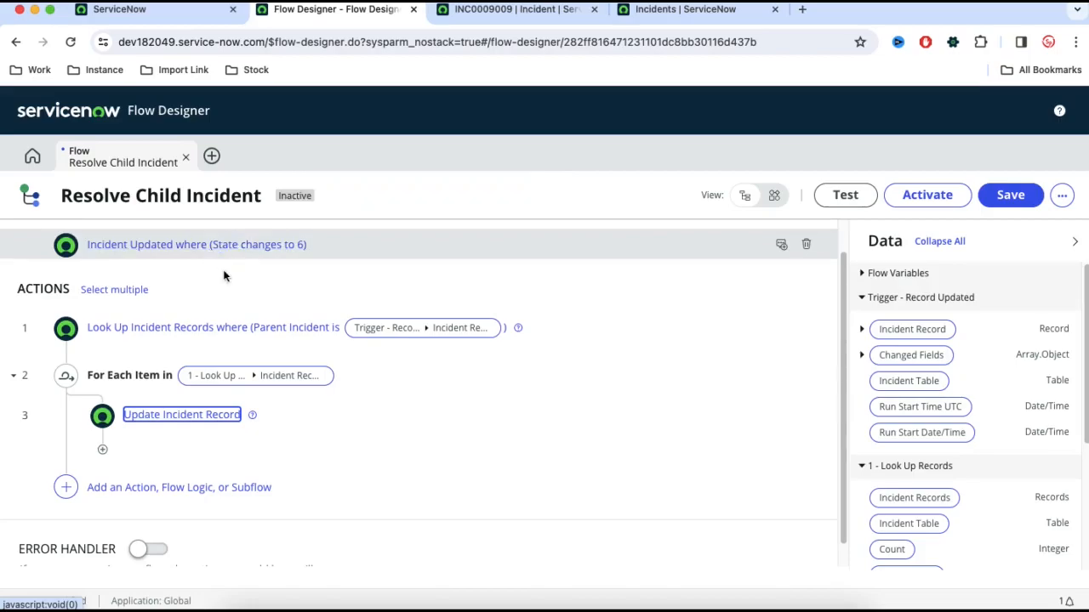
pyautogui.scroll(2, 238, 273)
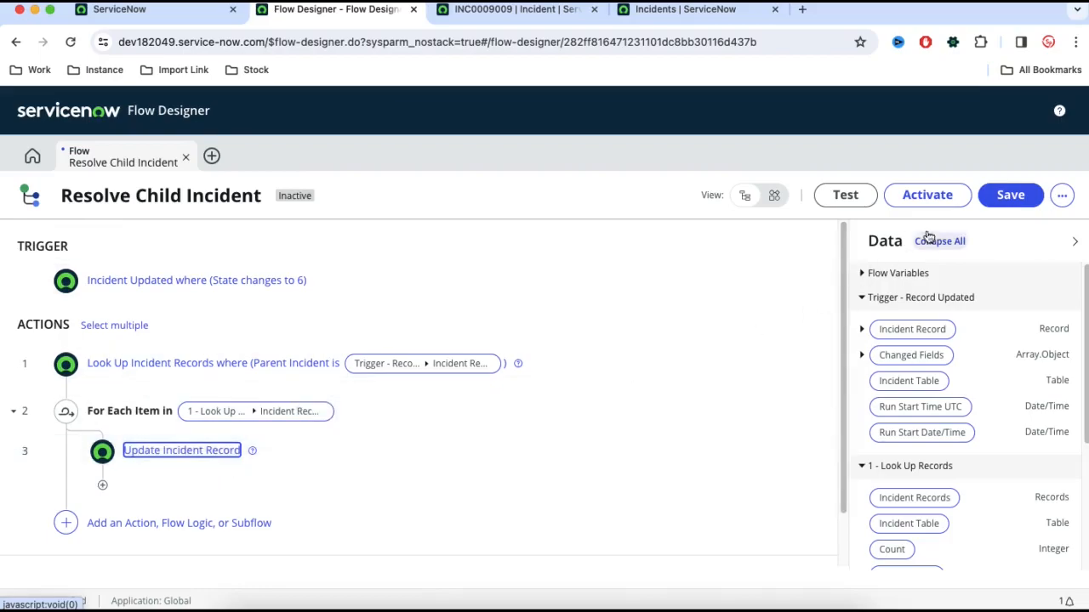
pyautogui.click(1001, 198)
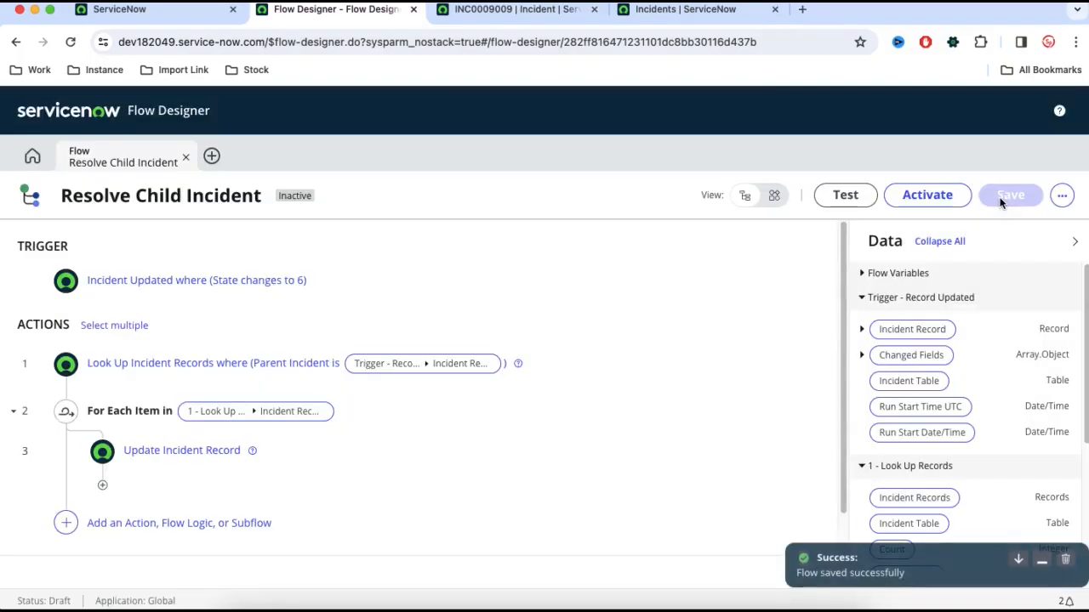
pyautogui.click(920, 201)
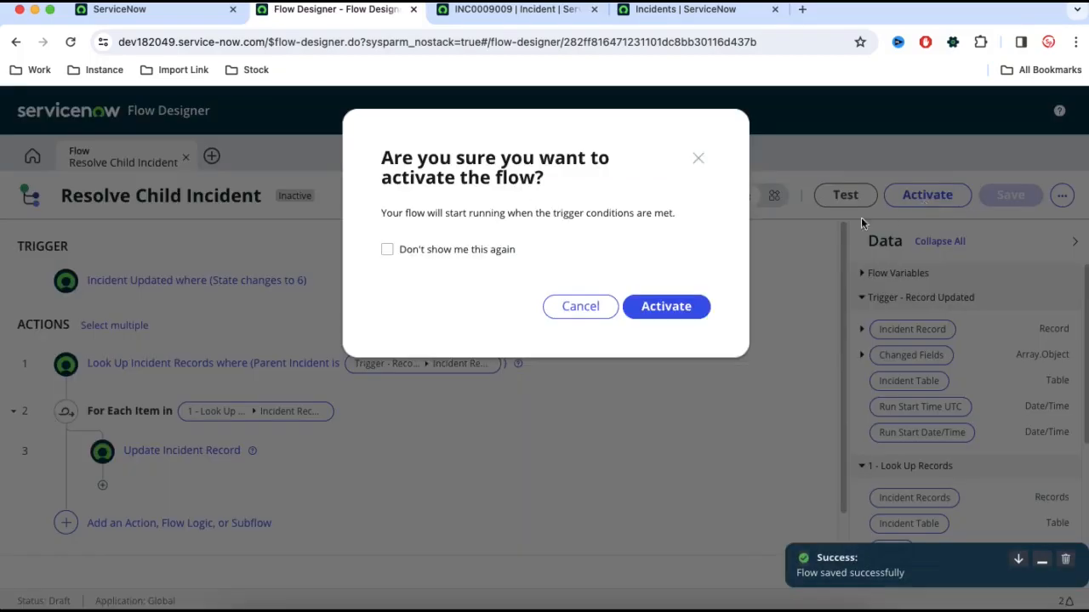
pyautogui.click(678, 307)
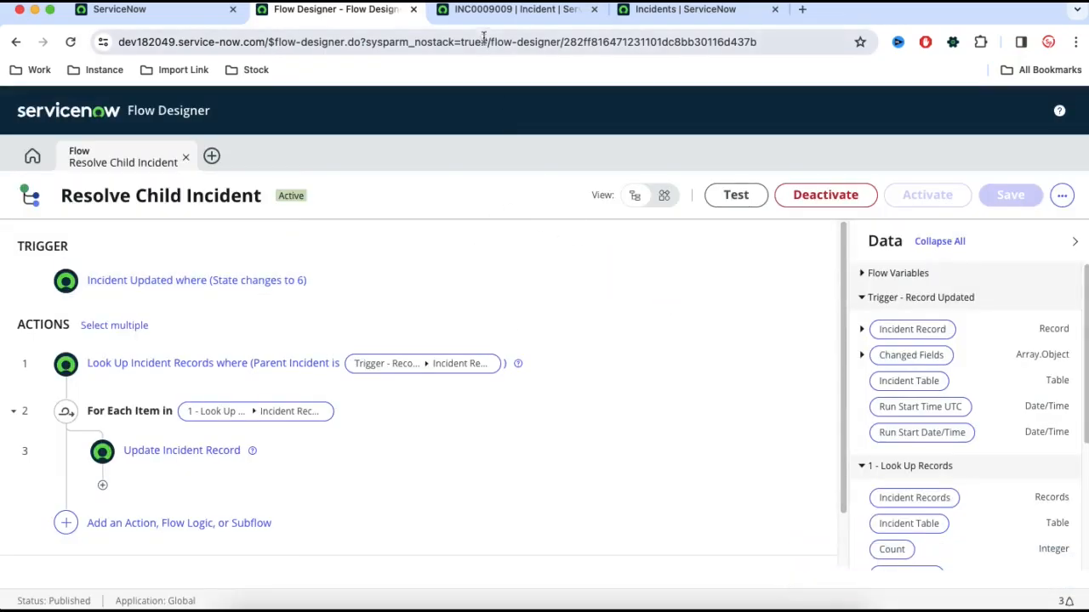
# Switch to parent incident INC0009009 and reload its form, discarding the unsaved changes.
pyautogui.click(511, 10)
pyautogui.click(71, 42)
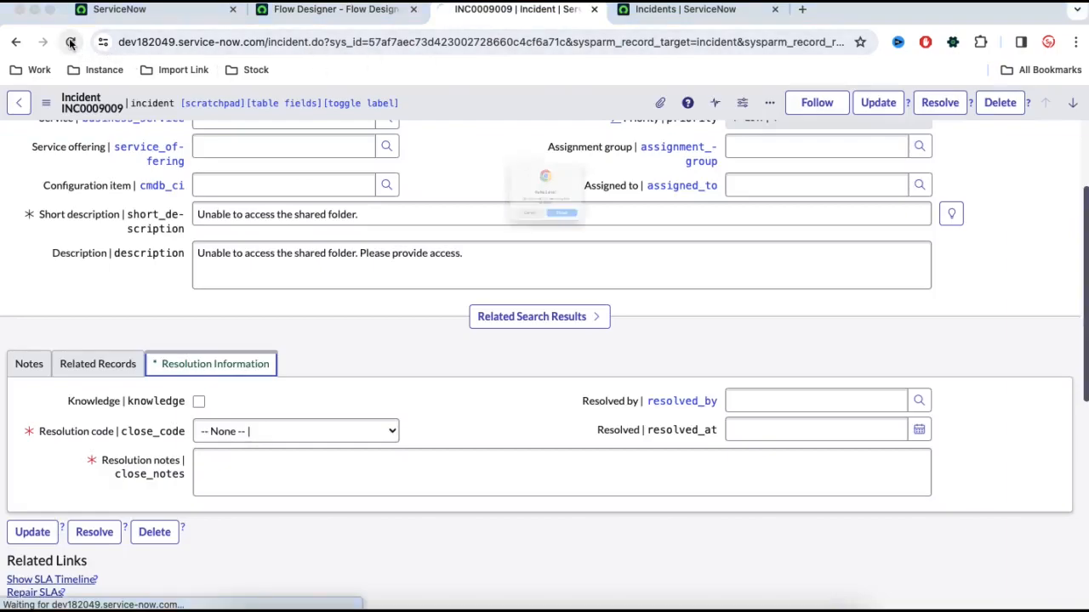
pyautogui.click(591, 250)
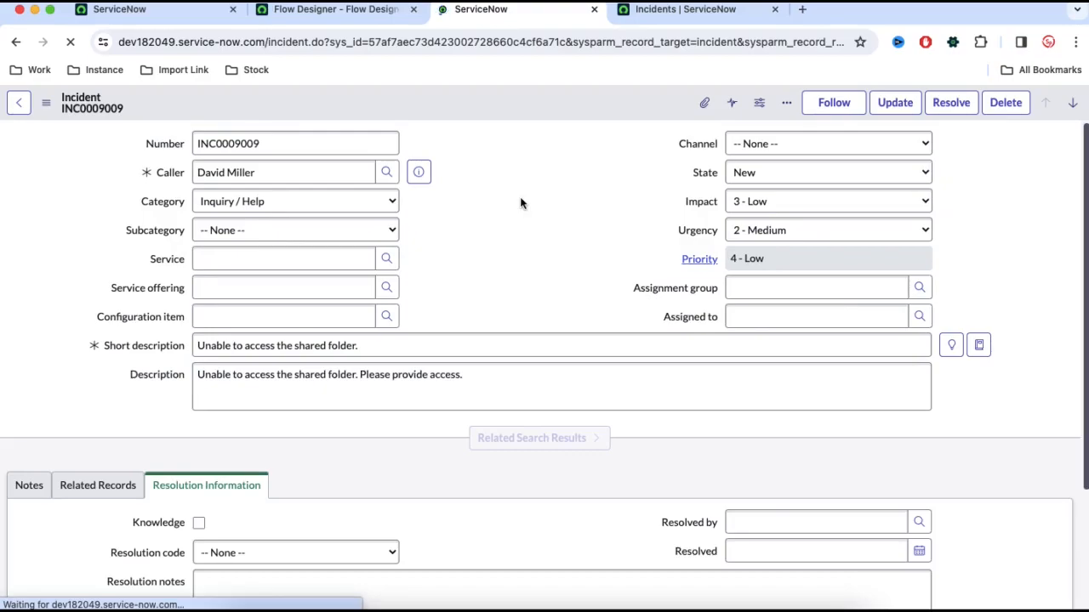
# Examine the parent incident's State choices, its resolution fields and the states of its child incidents.
pyautogui.click(729, 178)
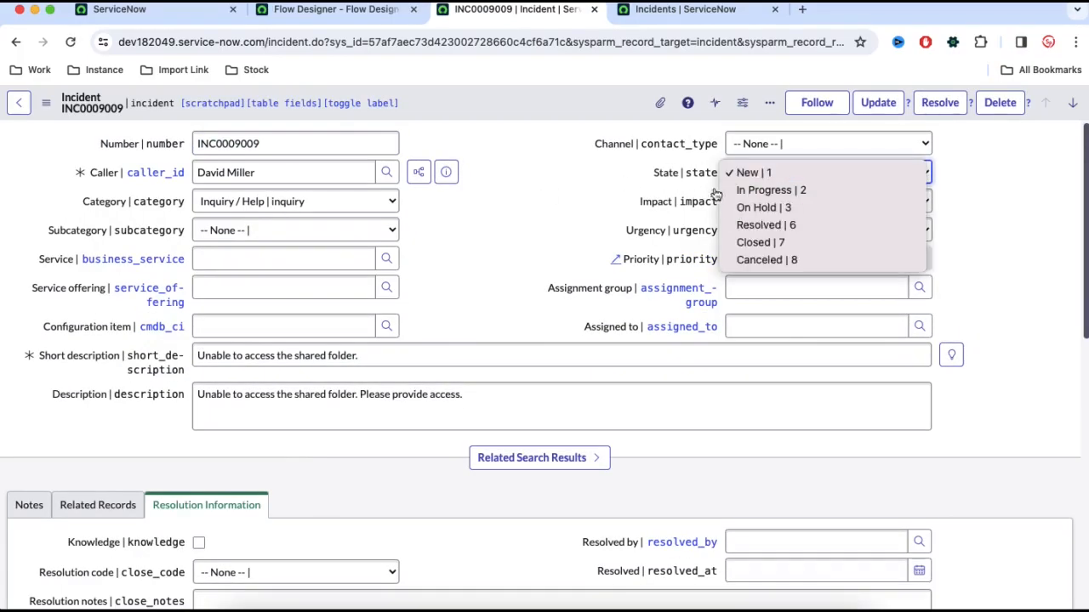
pyautogui.scroll(-7, 524, 260)
pyautogui.scroll(6, 524, 260)
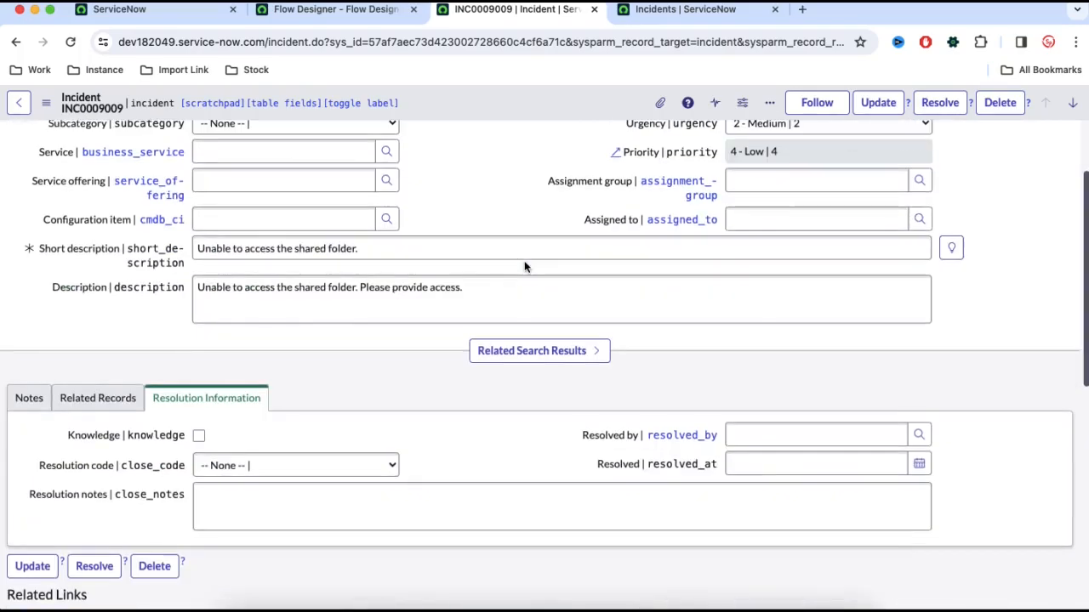
pyautogui.scroll(-6, 524, 266)
pyautogui.scroll(9, 524, 266)
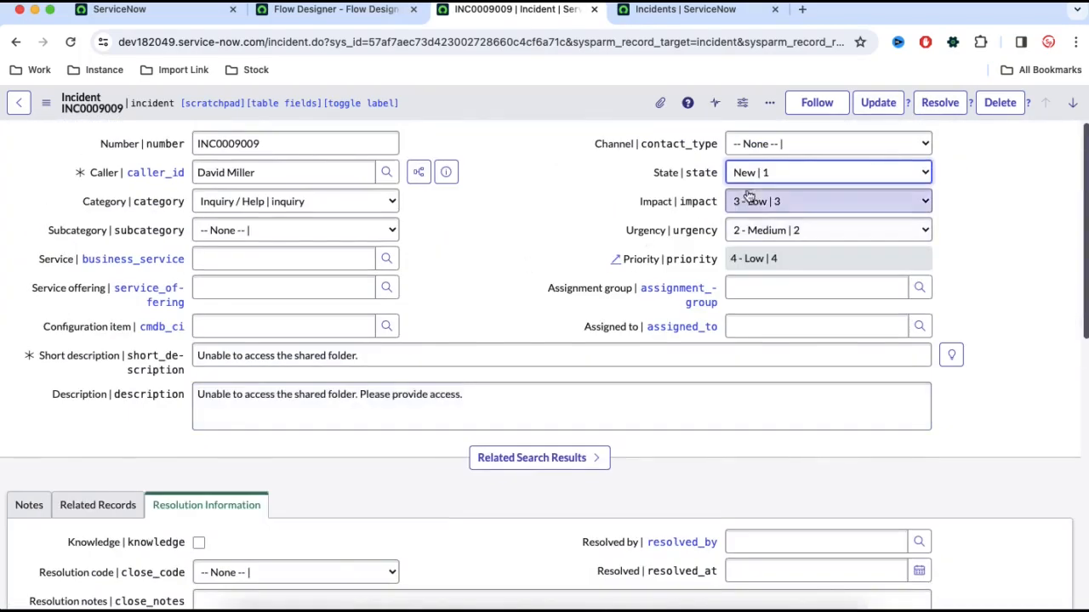
pyautogui.scroll(-7, 558, 277)
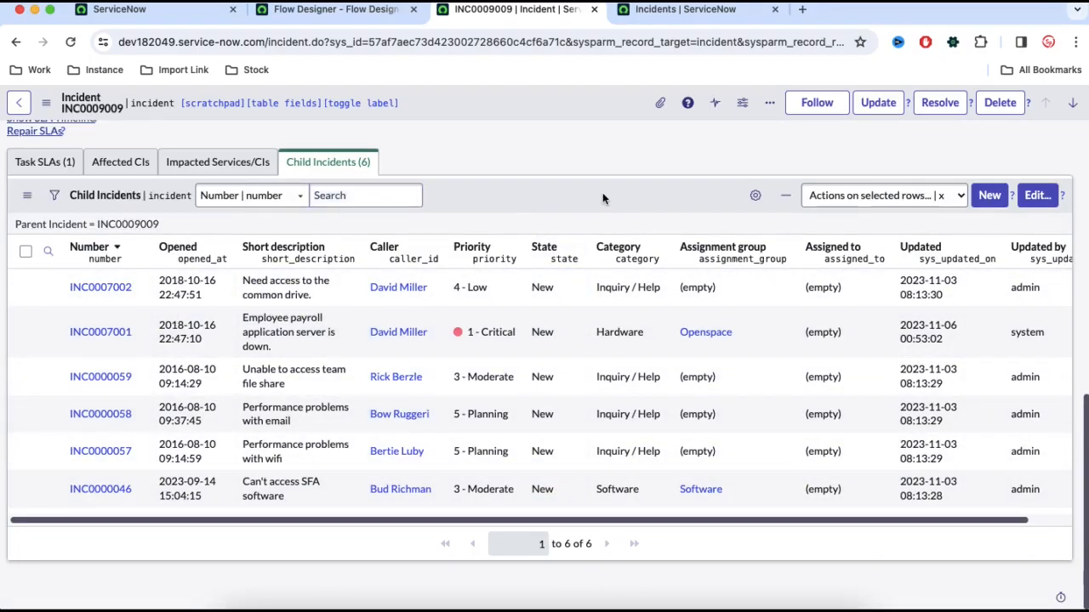
pyautogui.scroll(8, 602, 192)
# Set the parent incident's State to Resolved and try to save the record.
pyautogui.click(769, 173)
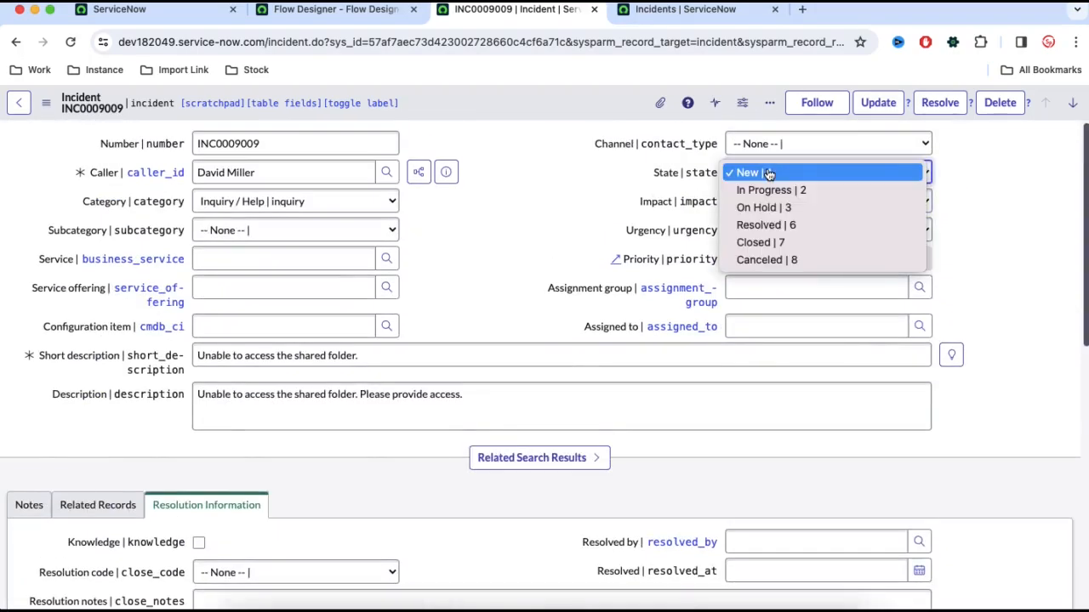
pyautogui.click(748, 225)
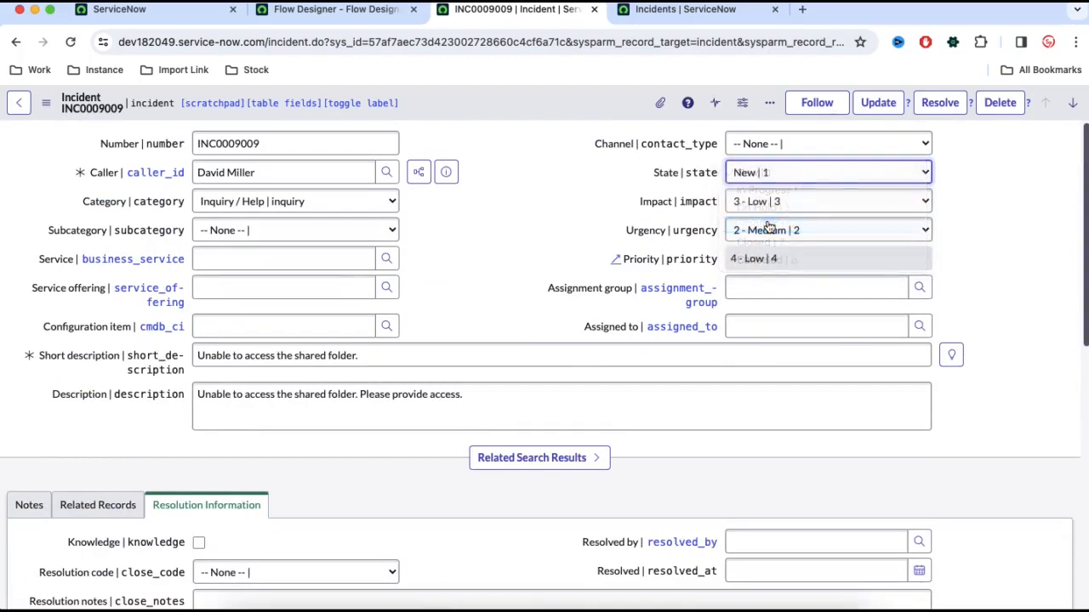
pyautogui.rightClick(576, 111)
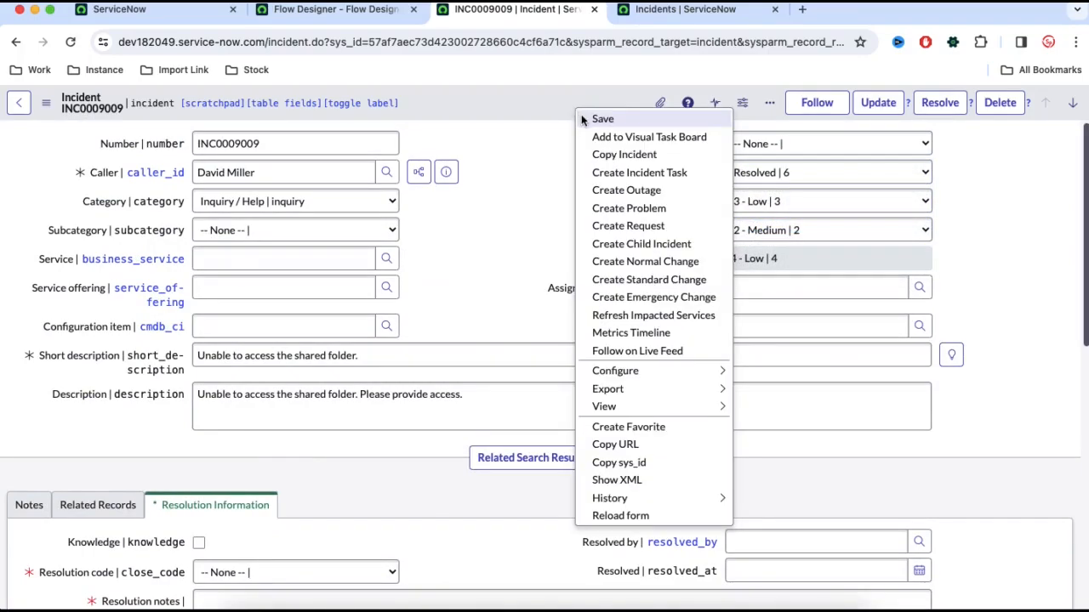
pyautogui.click(584, 119)
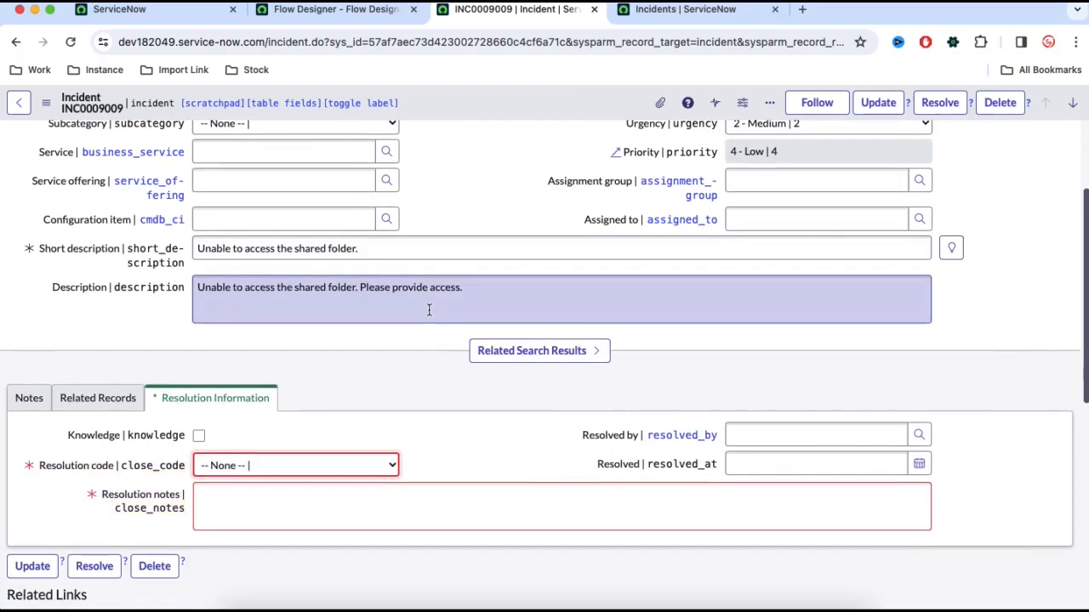
# Set the Resolution code to Known error, enter "testing" as the Resolution notes and save the parent incident.
pyautogui.click(350, 466)
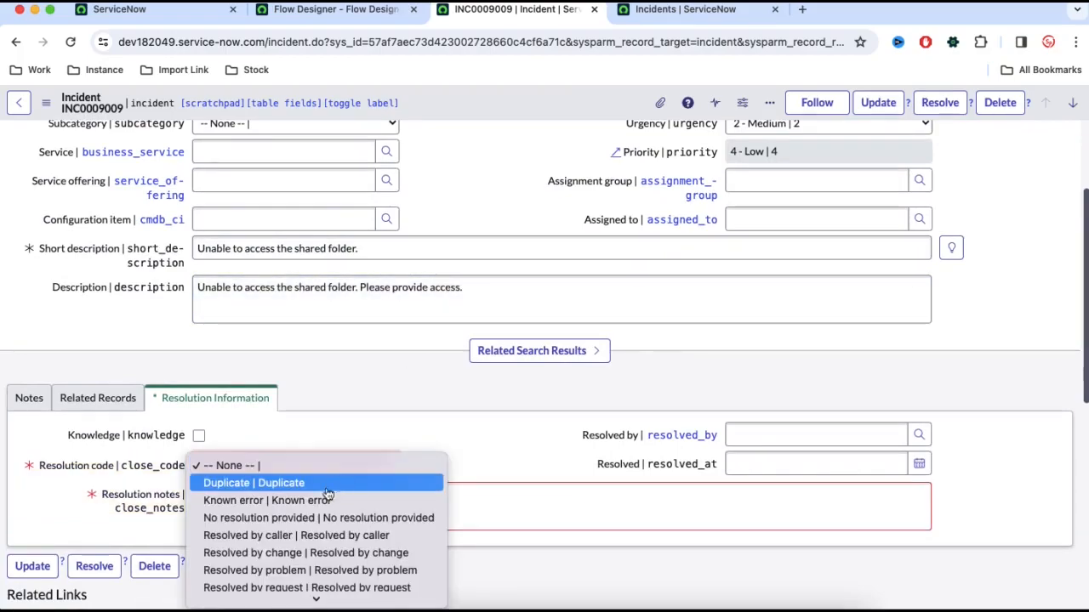
pyautogui.click(344, 500)
pyautogui.click(333, 509)
pyautogui.write('testing')
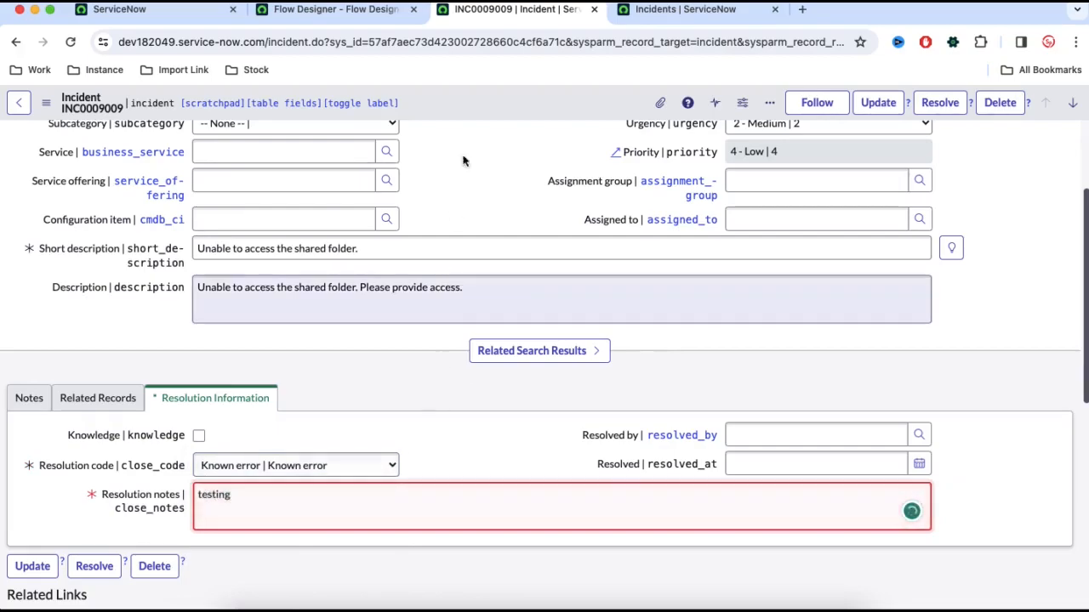
pyautogui.scroll(-10, 216, 508)
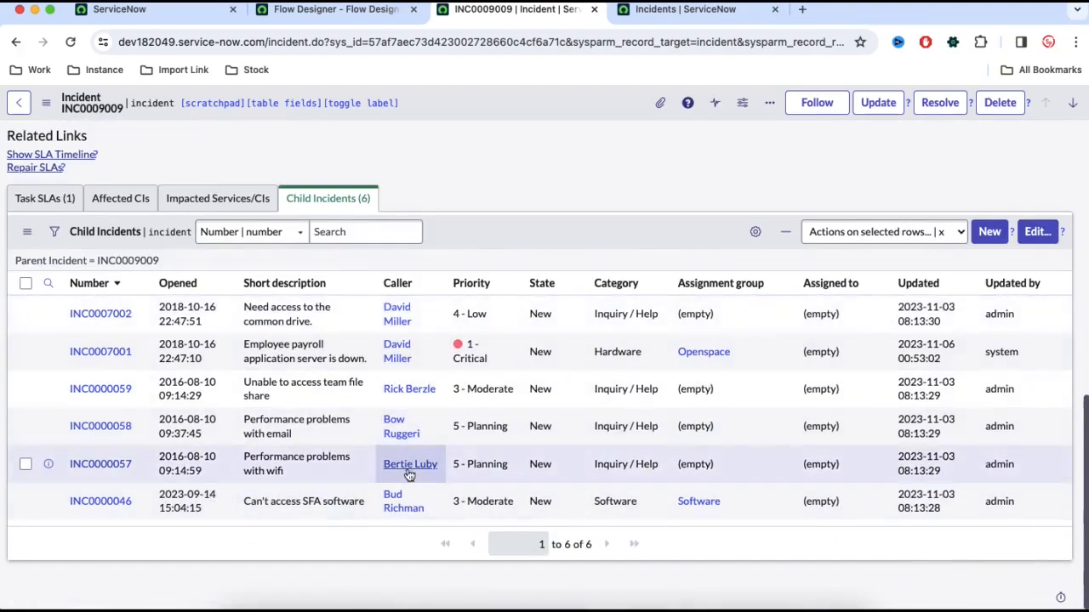
pyautogui.rightClick(520, 110)
pyautogui.click(528, 118)
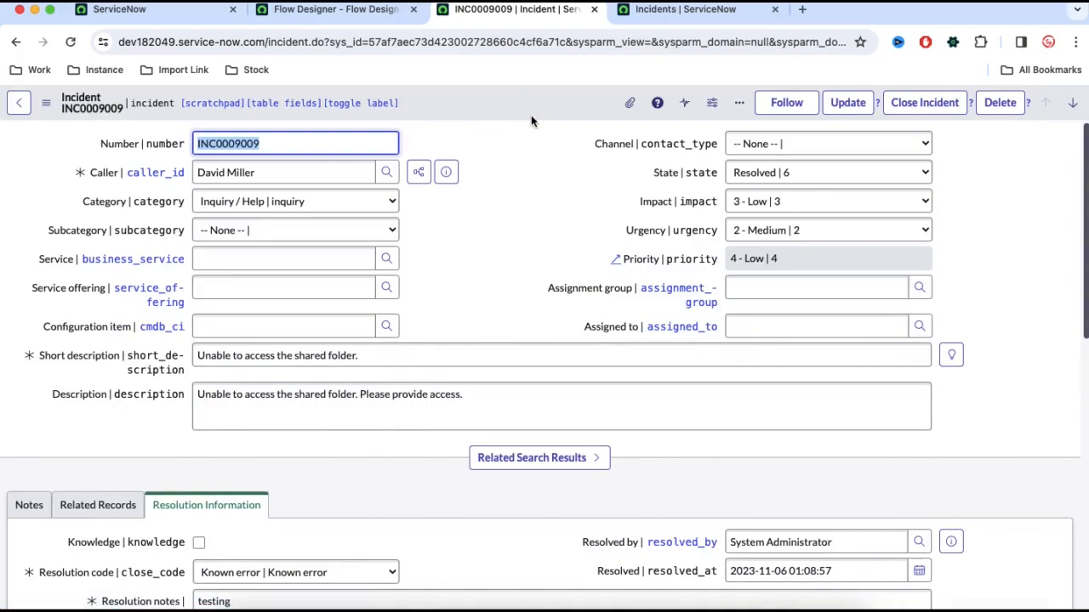
# Refresh the Child Incidents list and open INC0007002 and INC0007001 in separate browser tabs.
pyautogui.scroll(-10, 517, 182)
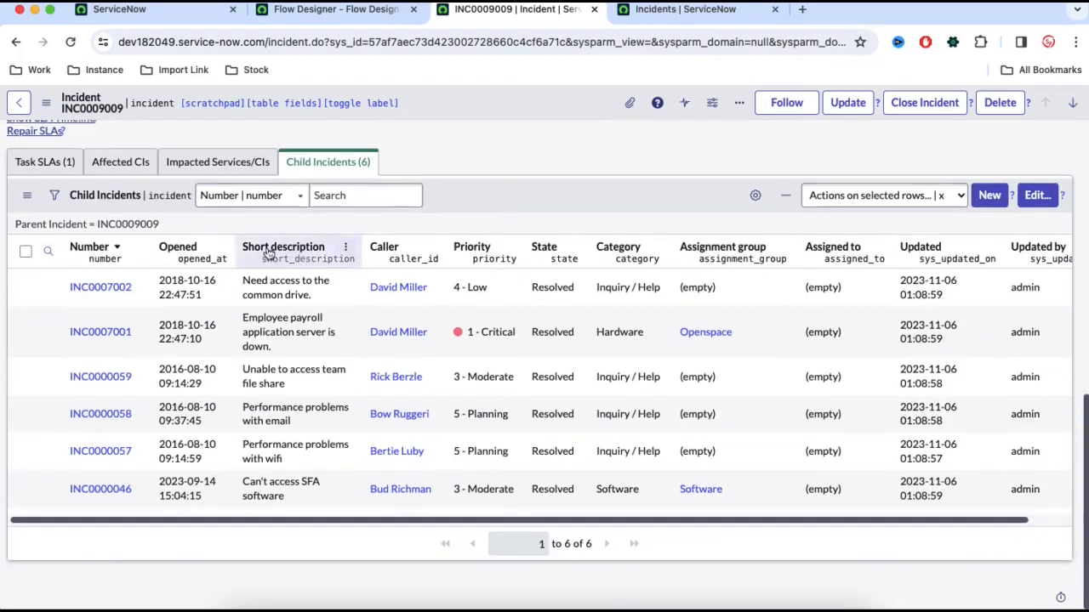
pyautogui.click(145, 226)
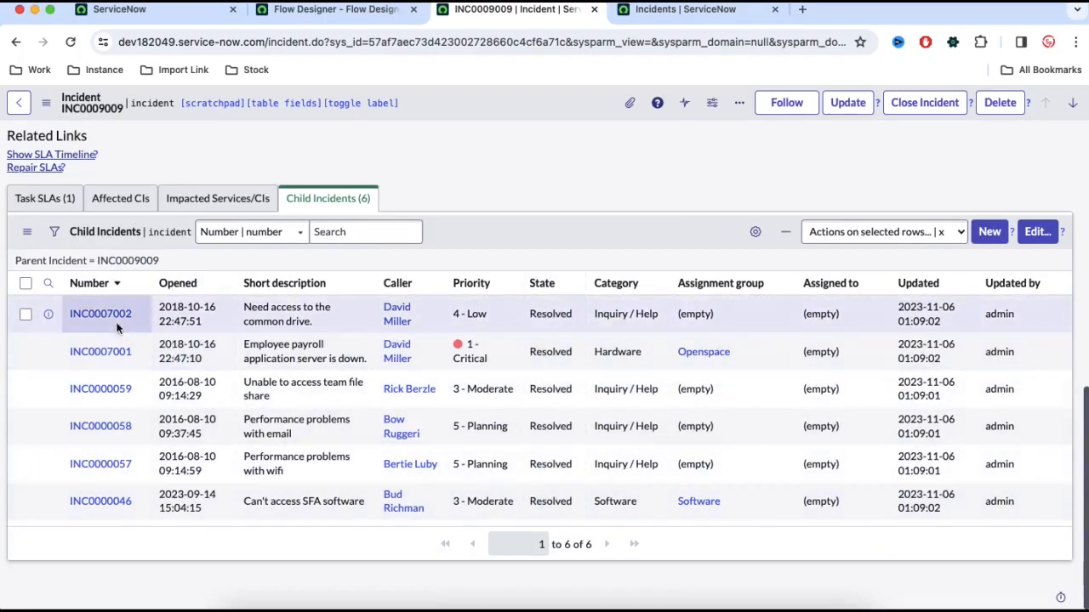
pyautogui.click(113, 315)
pyautogui.keyDown('super'); pyautogui.click(116, 352); pyautogui.keyUp('super')
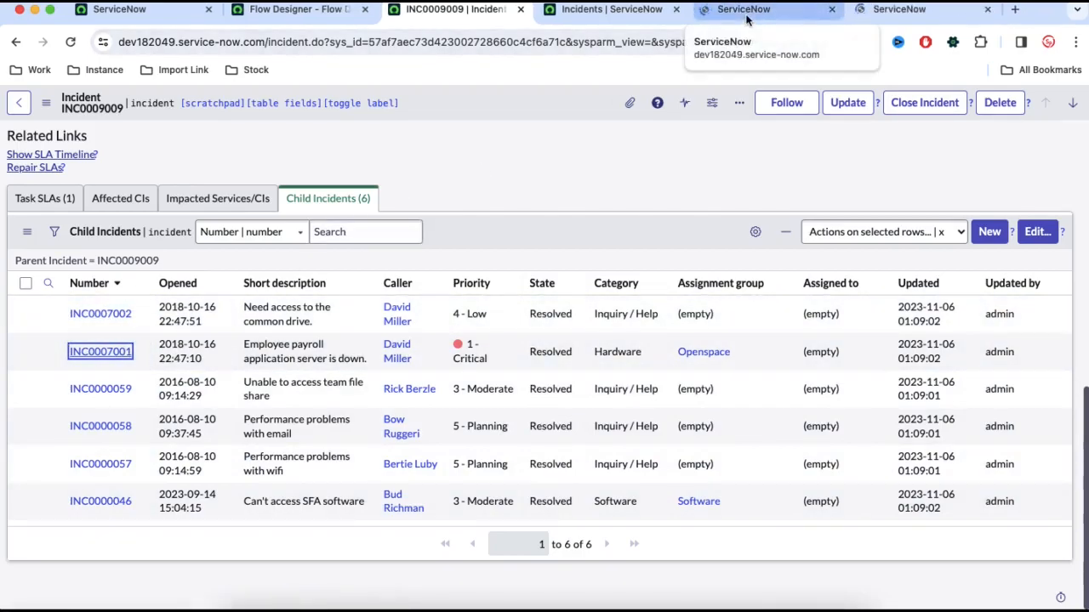
# Compare the parent's resolution code and notes with those on child incidents INC0007002 and INC0007001.
pyautogui.scroll(1, 542, 154)
pyautogui.scroll(3, 542, 154)
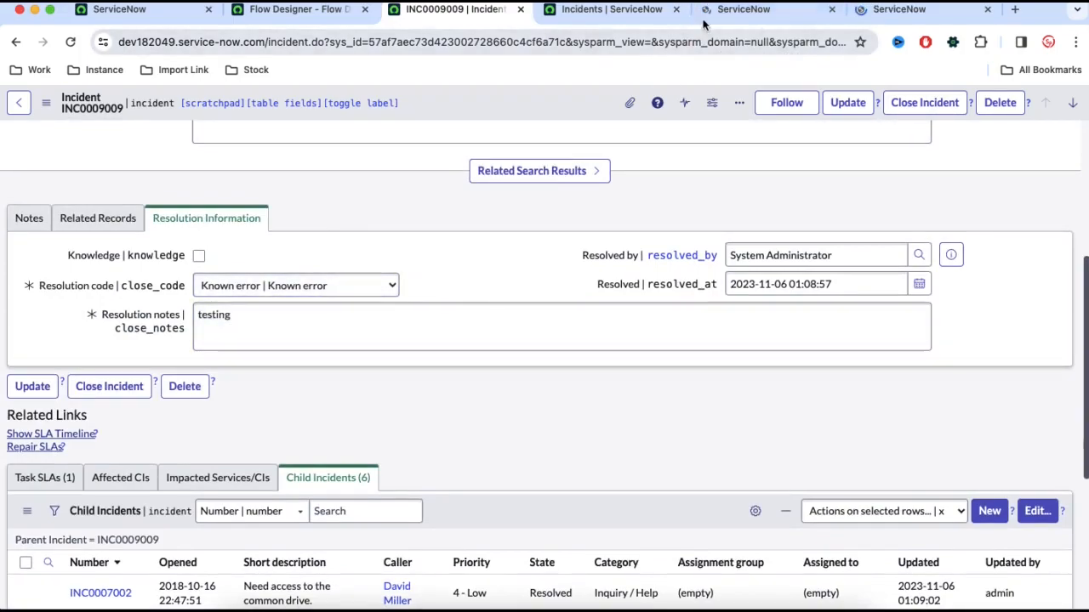
pyautogui.click(729, 12)
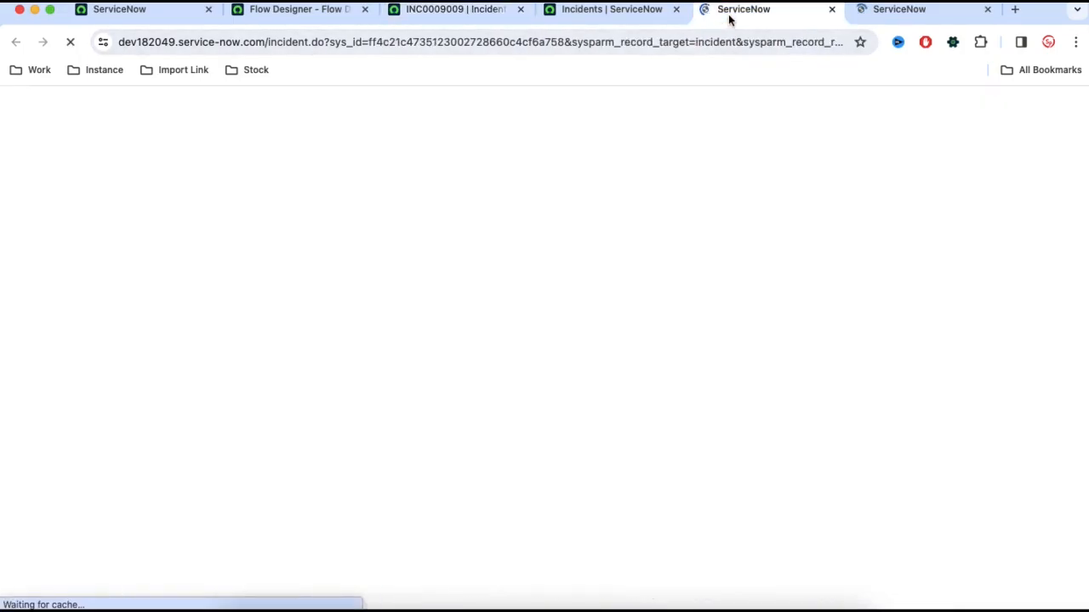
pyautogui.scroll(-1, 490, 261)
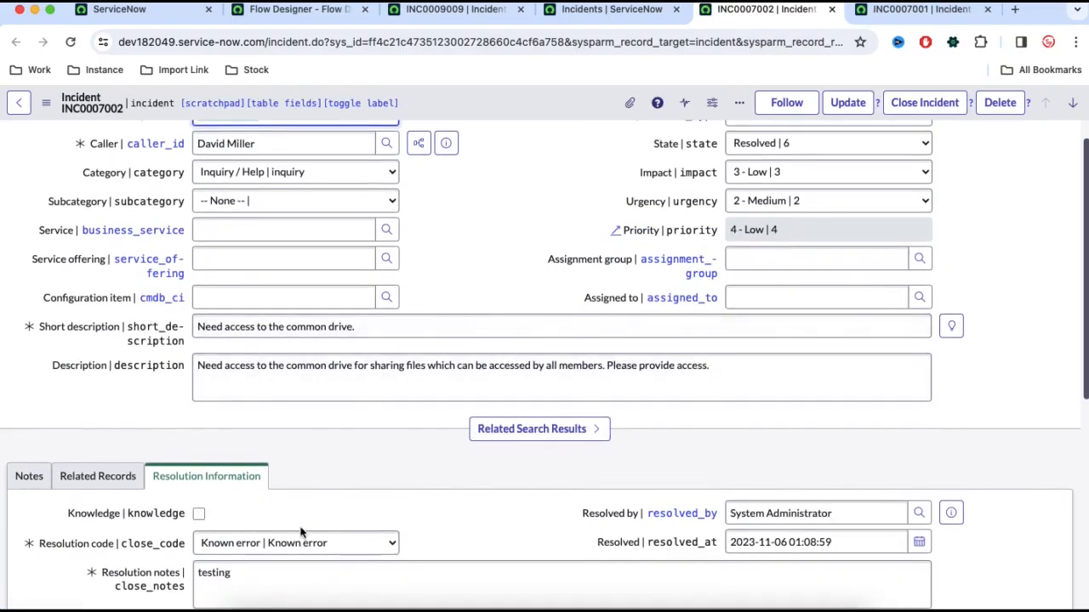
pyautogui.click(911, 12)
pyautogui.scroll(-1, 493, 272)
pyautogui.scroll(-4, 481, 289)
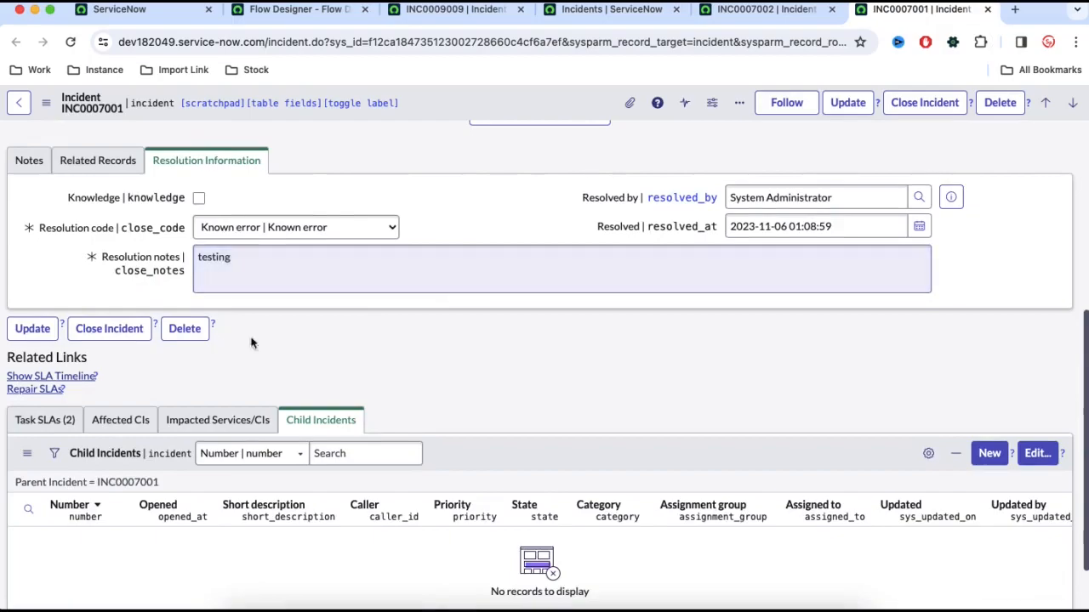